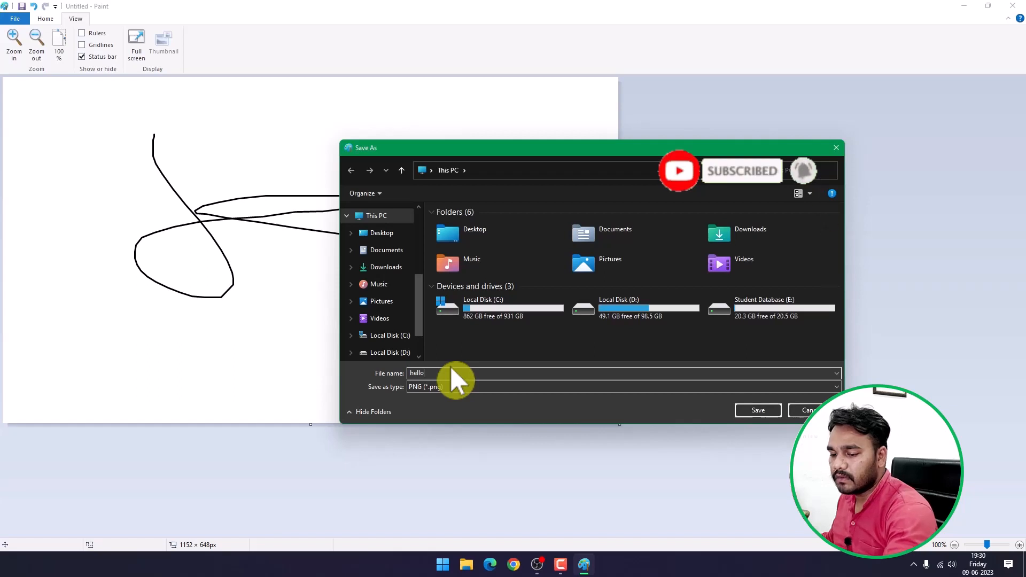
Save the drawing to the Desktop as a PNG file named hello3
{"action": "key", "text": "Return"}
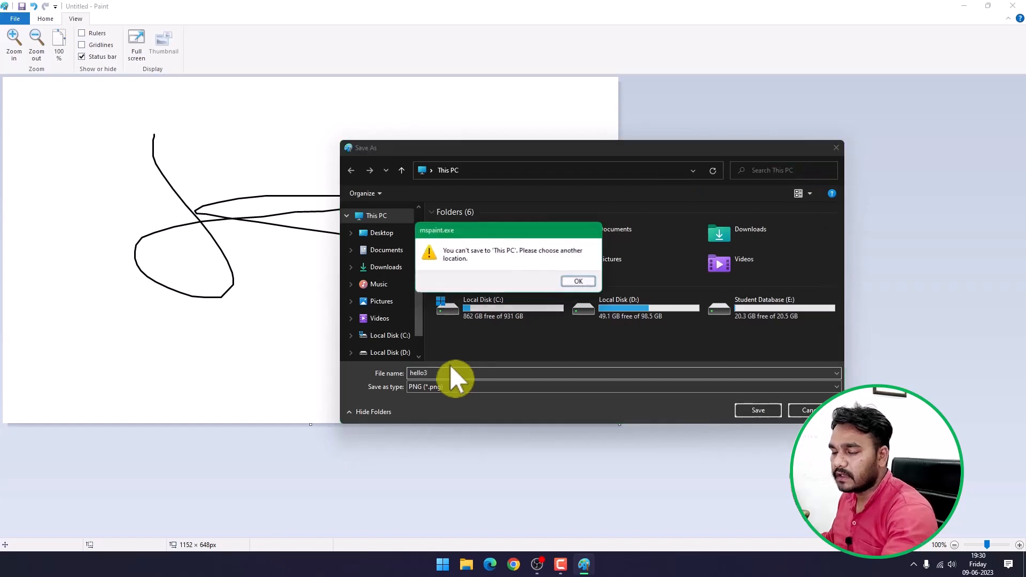
{"action": "left_click", "coordinate": [574, 281]}
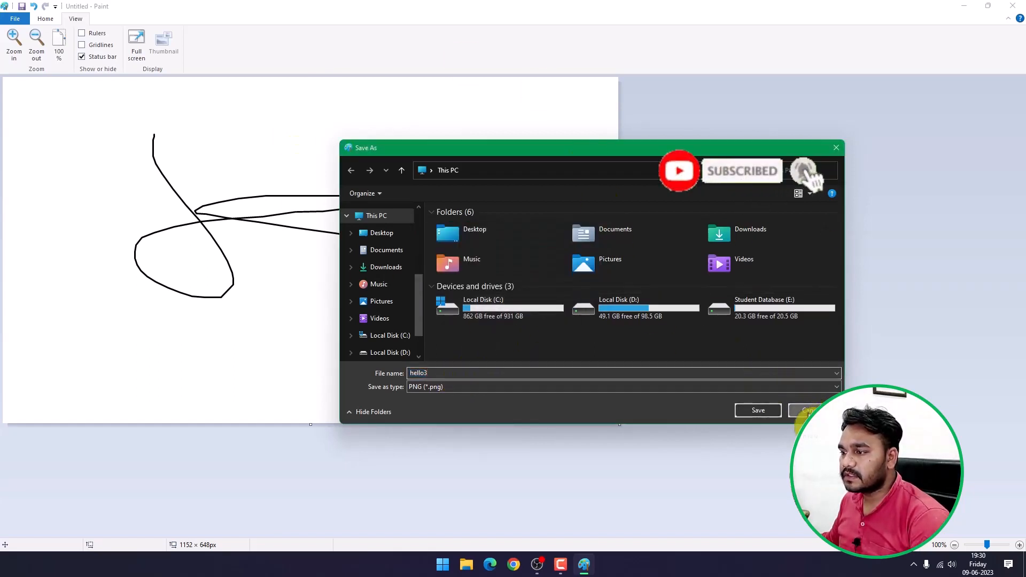
{"action": "left_click", "coordinate": [449, 235]}
{"action": "double_click", "coordinate": [449, 235]}
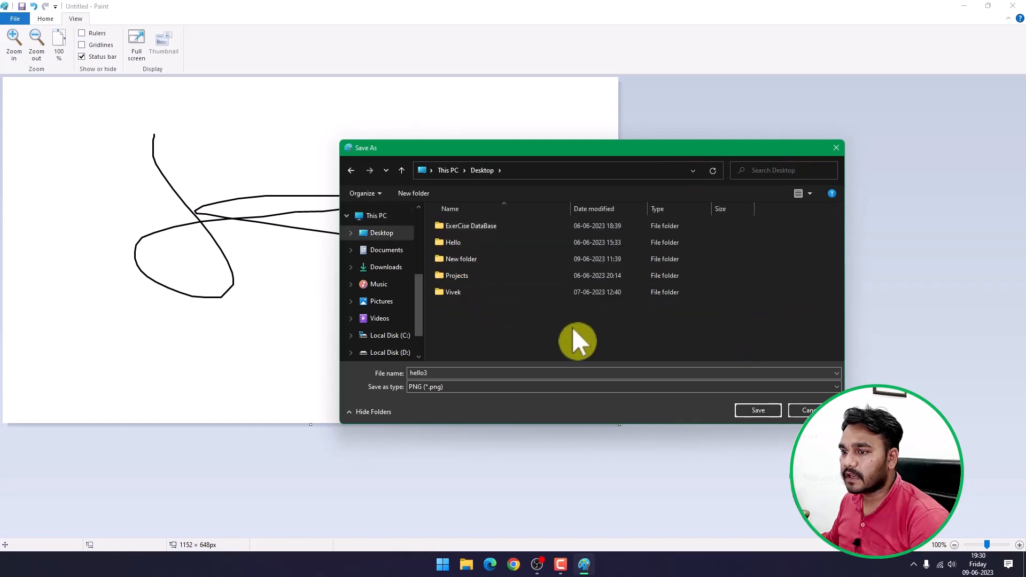
{"action": "left_click", "coordinate": [755, 410]}
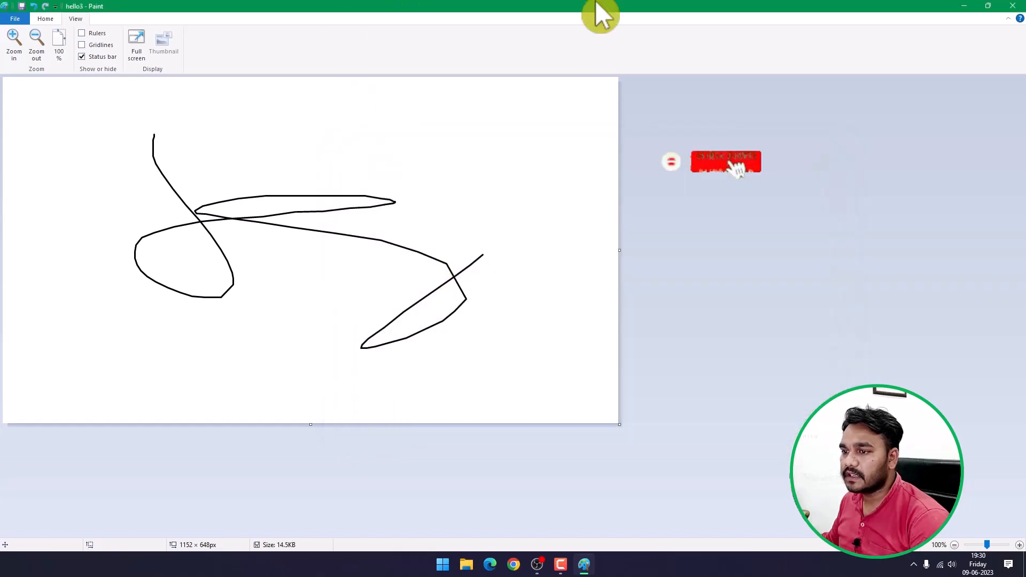
Close Paint and move the hello3 file icon to an empty area of the desktop
{"action": "left_click", "coordinate": [1013, 6]}
{"action": "left_click_drag", "start_coordinate": [56, 251], "coordinate": [669, 109]}
{"action": "right_click", "coordinate": [668, 104]}
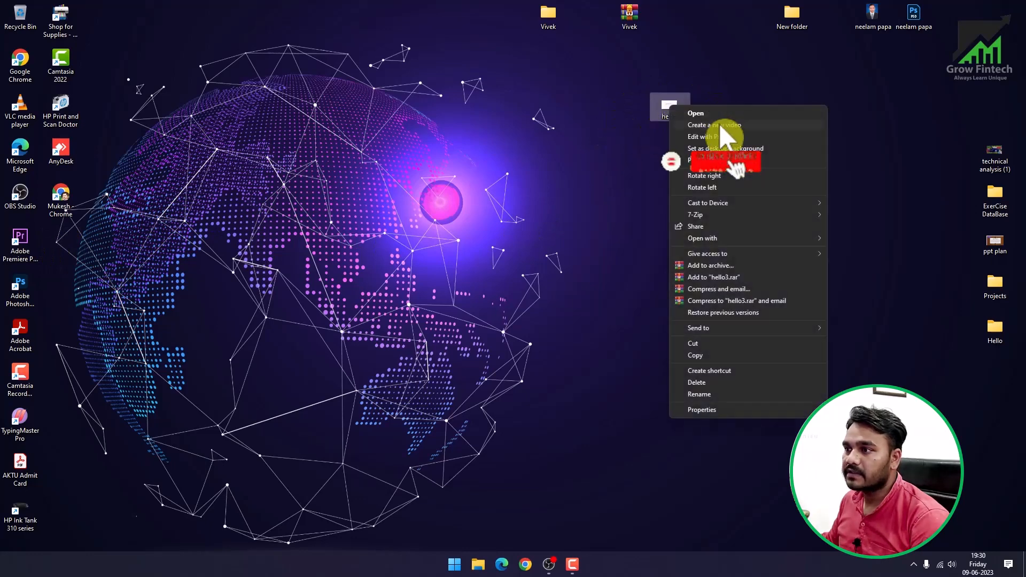
{"action": "left_click", "coordinate": [719, 123]}
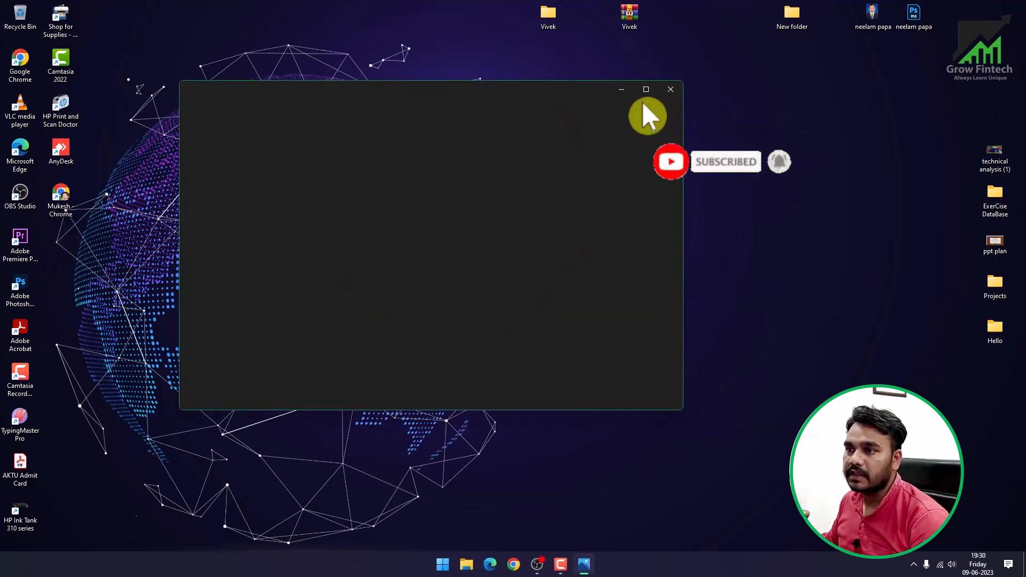
{"action": "left_click", "coordinate": [670, 89]}
Open the hello3 image in Paint and draw a red freehand brush stroke over the black scribble
{"action": "right_click", "coordinate": [670, 108]}
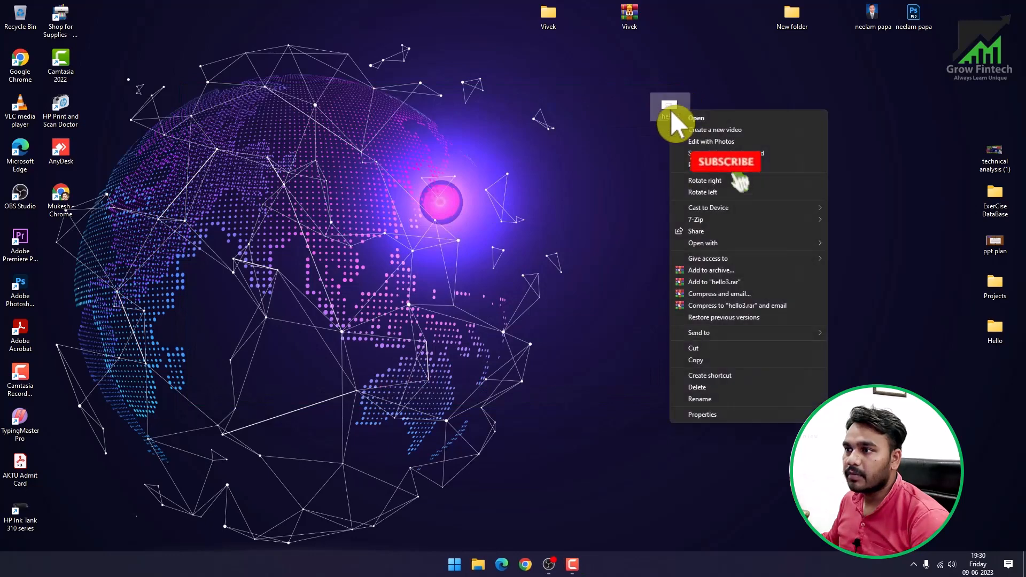
{"action": "mouse_move", "coordinate": [705, 243]}
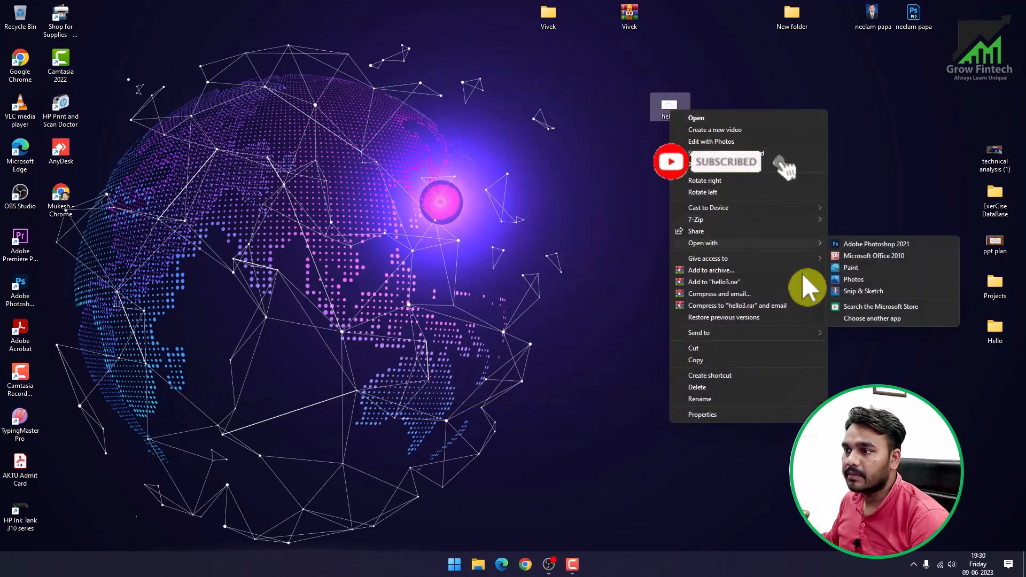
{"action": "left_click", "coordinate": [857, 277]}
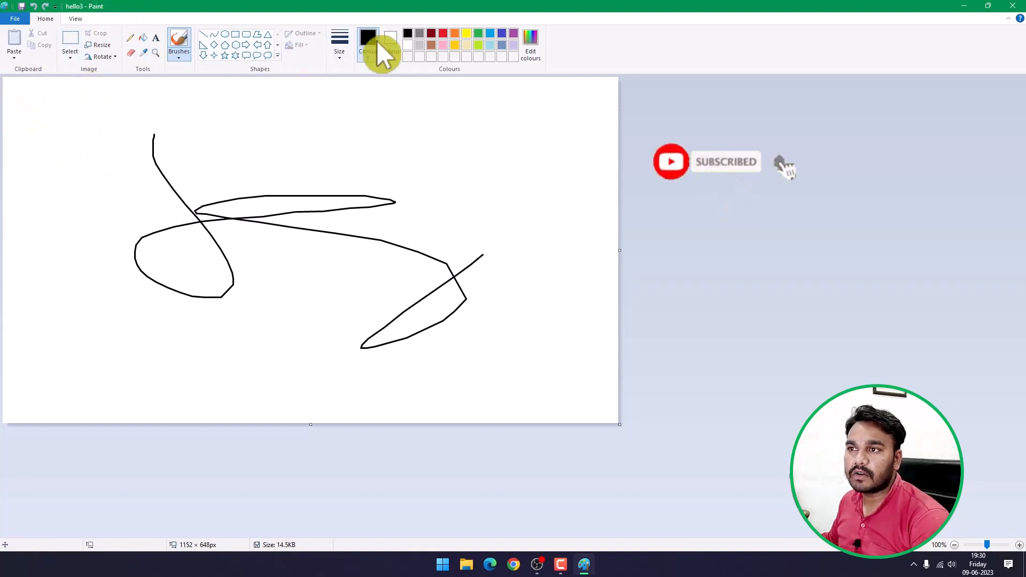
{"action": "left_click", "coordinate": [441, 34]}
{"action": "mouse_move", "coordinate": [386, 179]}
{"action": "left_mouse_down"}
{"action": "mouse_move", "coordinate": [290, 165]}
{"action": "mouse_move", "coordinate": [437, 305]}
{"action": "left_mouse_up"}
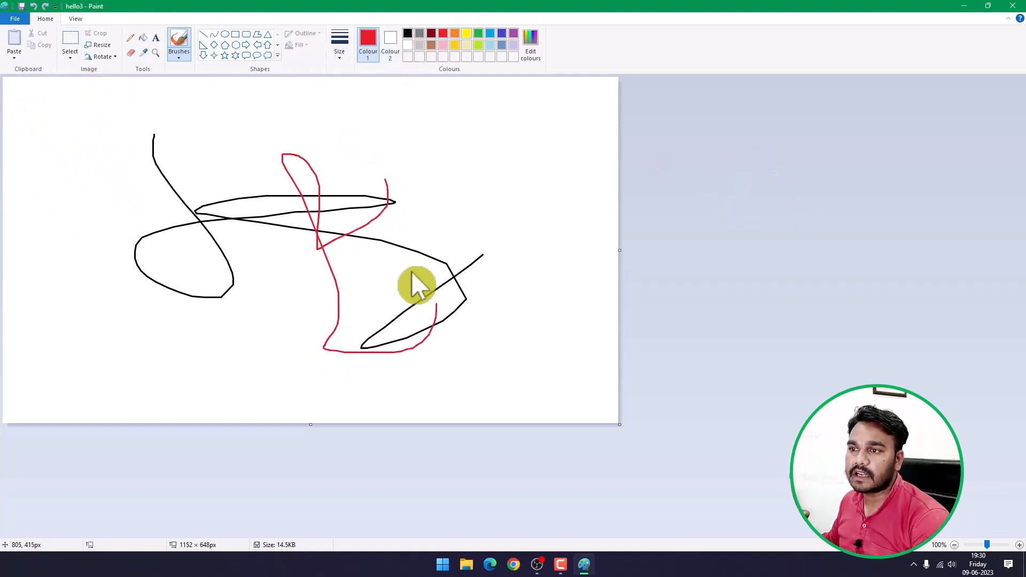
Save the changed drawing to the existing hello3 file
{"action": "left_click", "coordinate": [15, 18]}
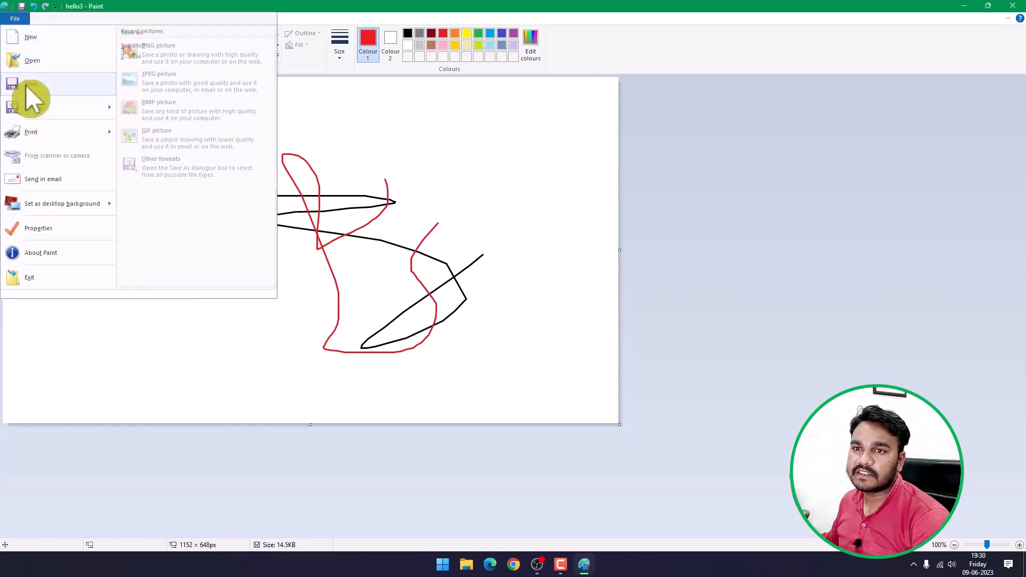
{"action": "left_click", "coordinate": [85, 2]}
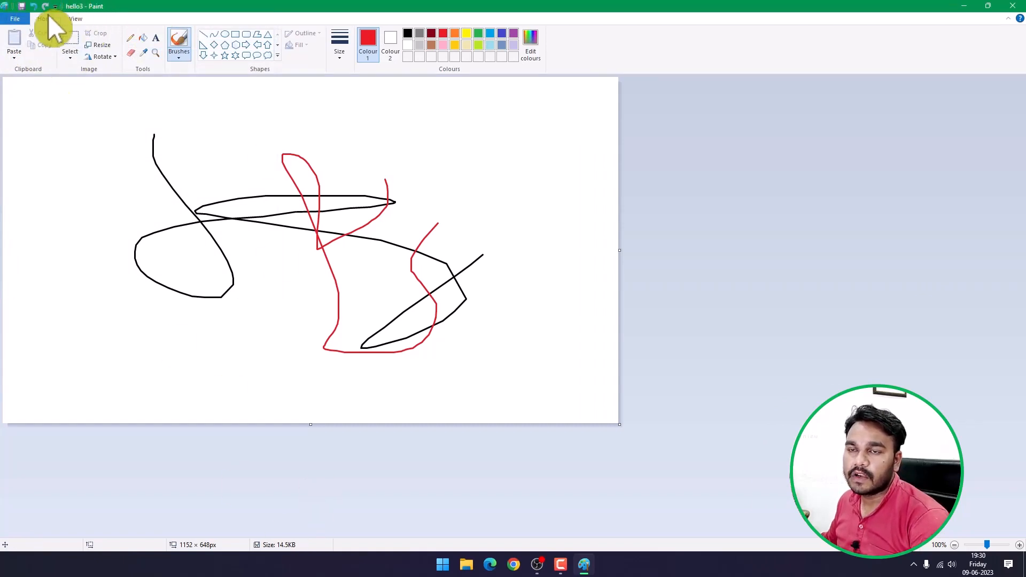
{"action": "left_click", "coordinate": [13, 19]}
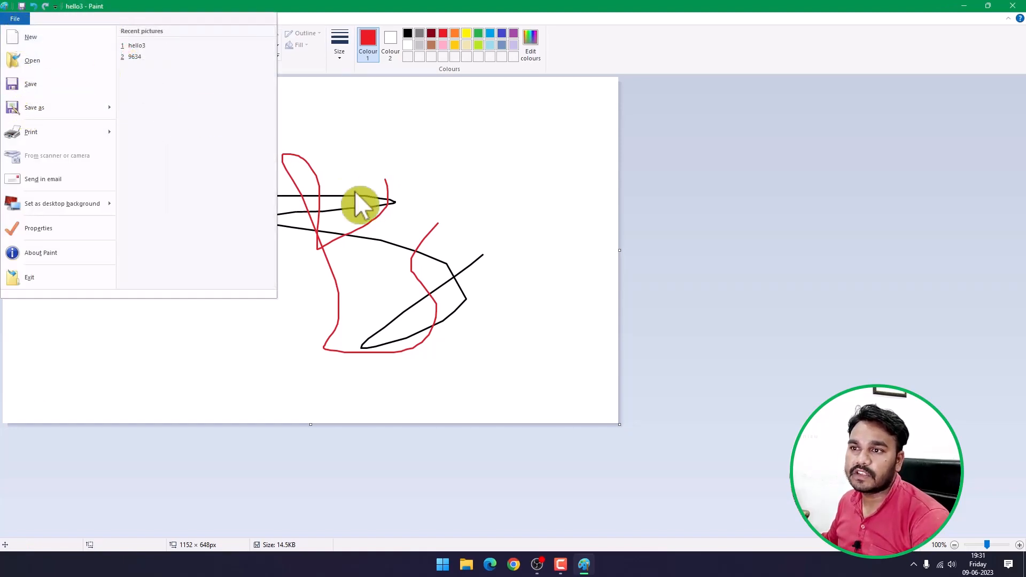
{"action": "left_click", "coordinate": [33, 87]}
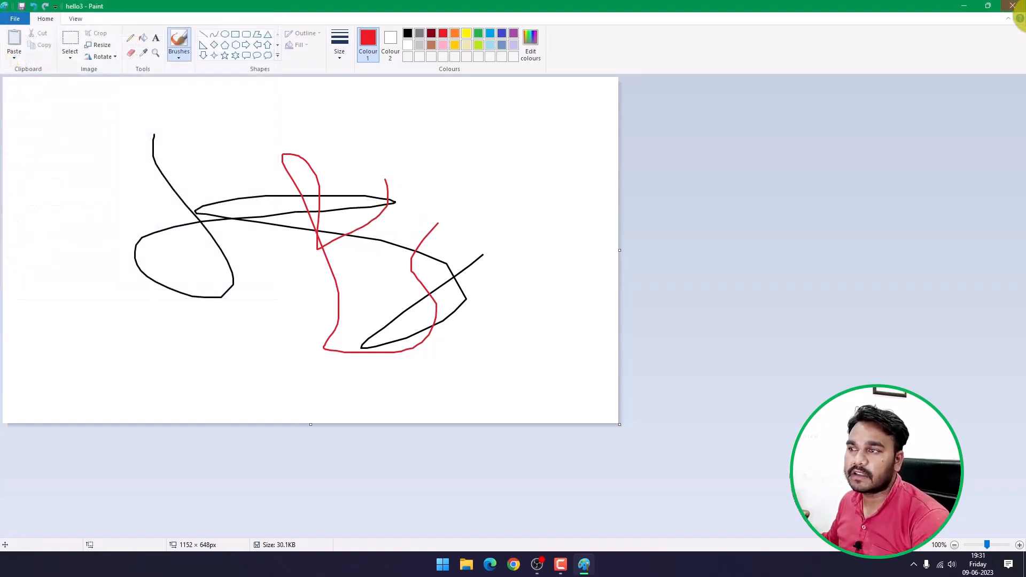
Close Paint, view the saved hello3 image in Photos, and close the viewer
{"action": "left_click", "coordinate": [1012, 5]}
{"action": "double_click", "coordinate": [671, 107]}
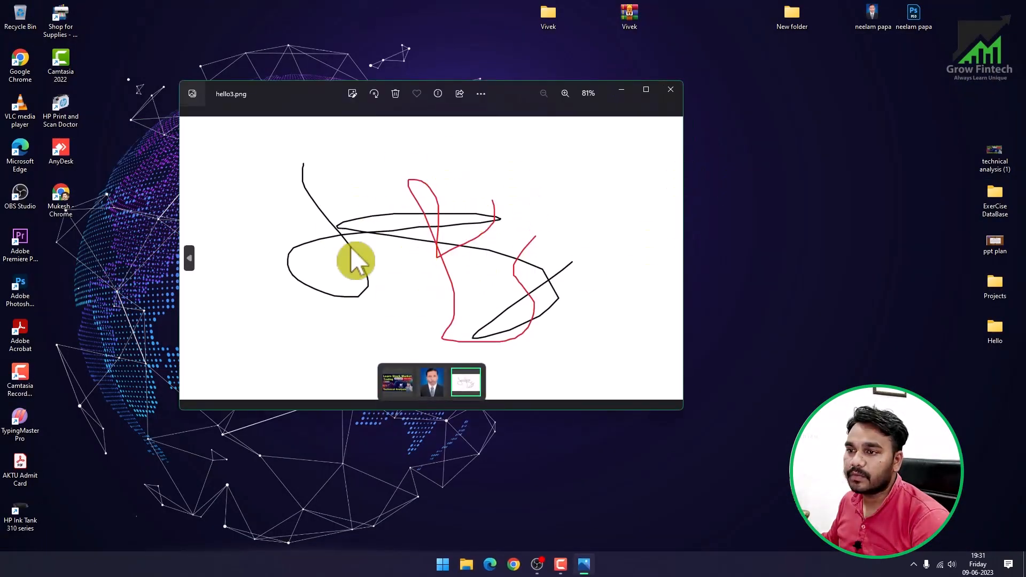
{"action": "left_click", "coordinate": [670, 90]}
Reopen the hello3 image from the desktop in Paint
{"action": "right_click", "coordinate": [665, 103]}
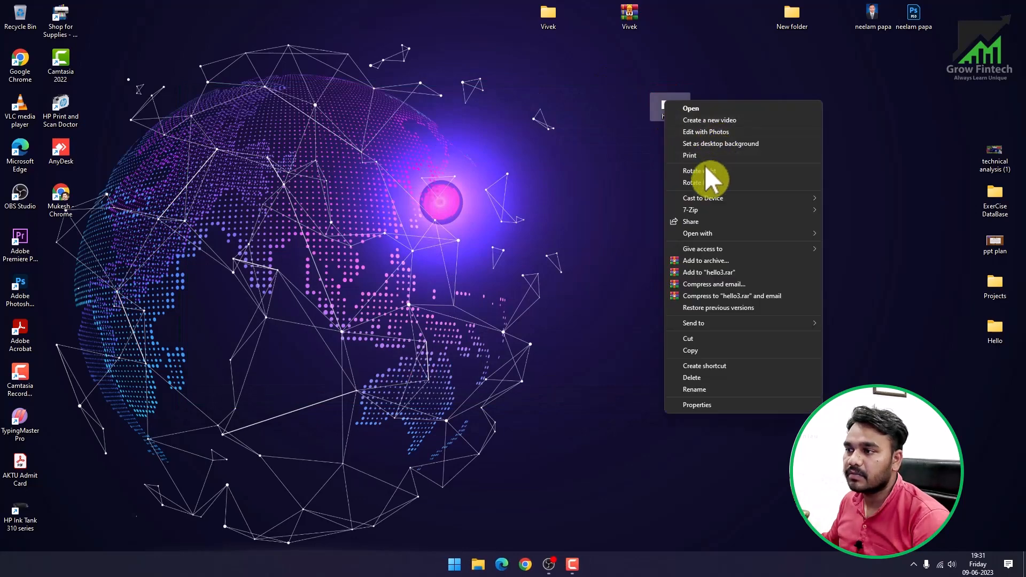
{"action": "mouse_move", "coordinate": [689, 236]}
{"action": "left_click", "coordinate": [855, 258]}
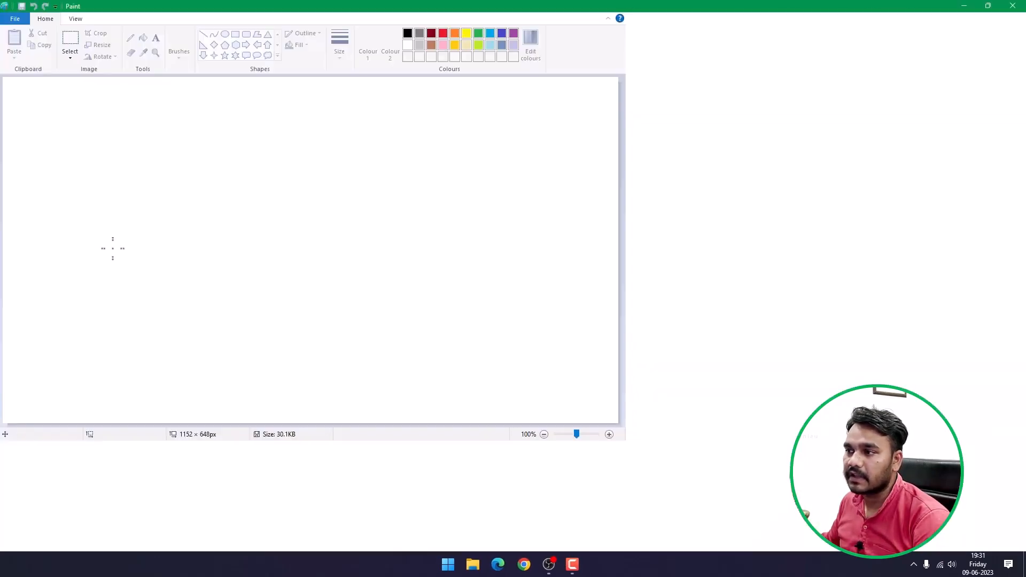
Start saving hello3 as a separate copy and examine the available file types, keeping PNG selected
{"action": "left_click", "coordinate": [11, 18]}
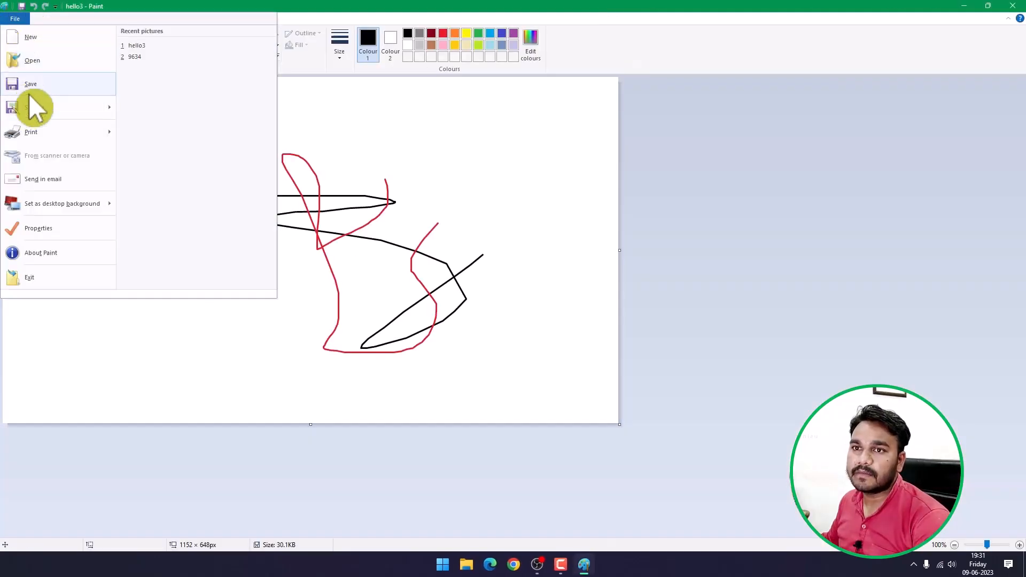
{"action": "mouse_move", "coordinate": [29, 106]}
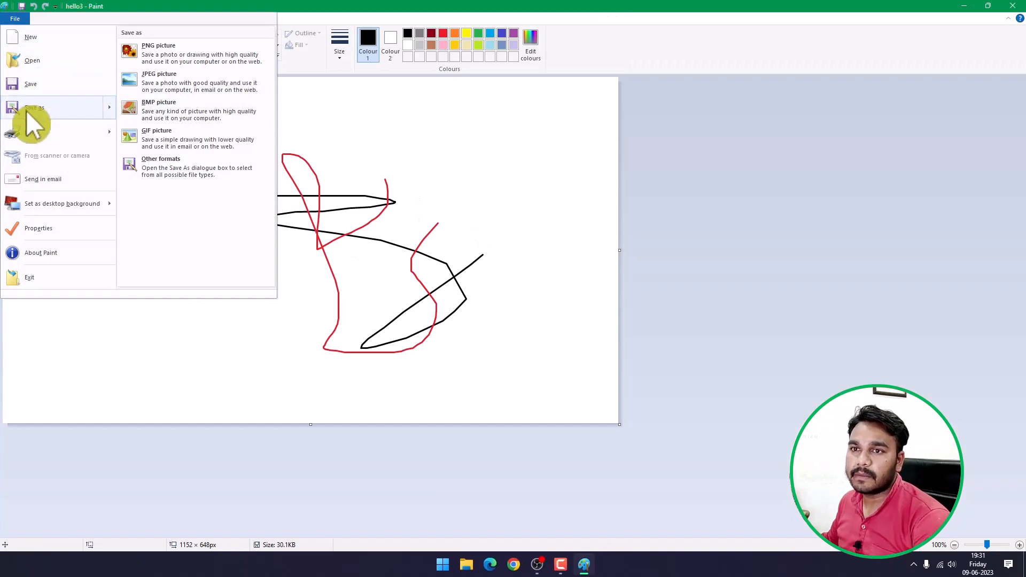
{"action": "left_click", "coordinate": [29, 108]}
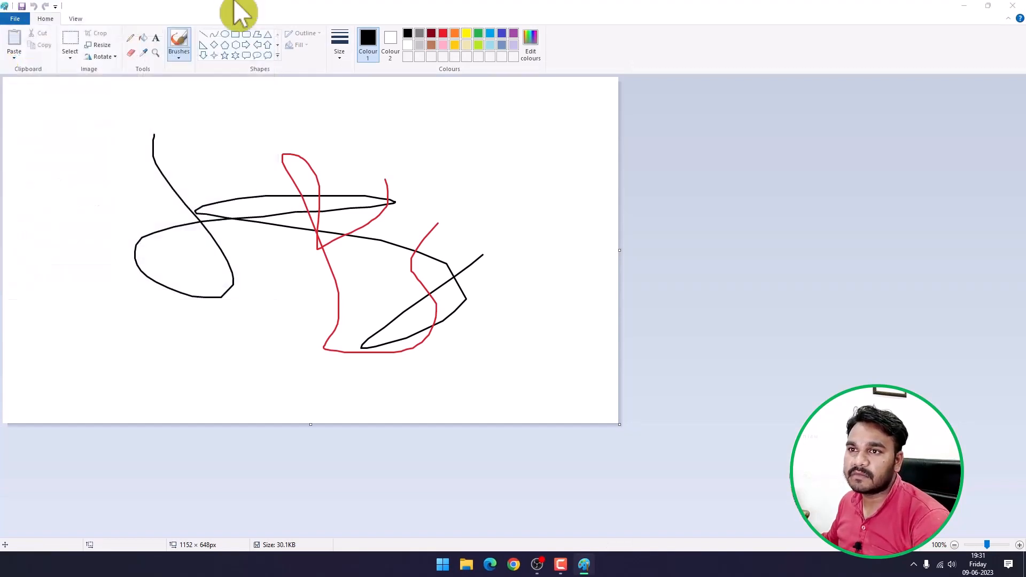
{"action": "left_click_drag", "start_coordinate": [485, 149], "coordinate": [408, 131]}
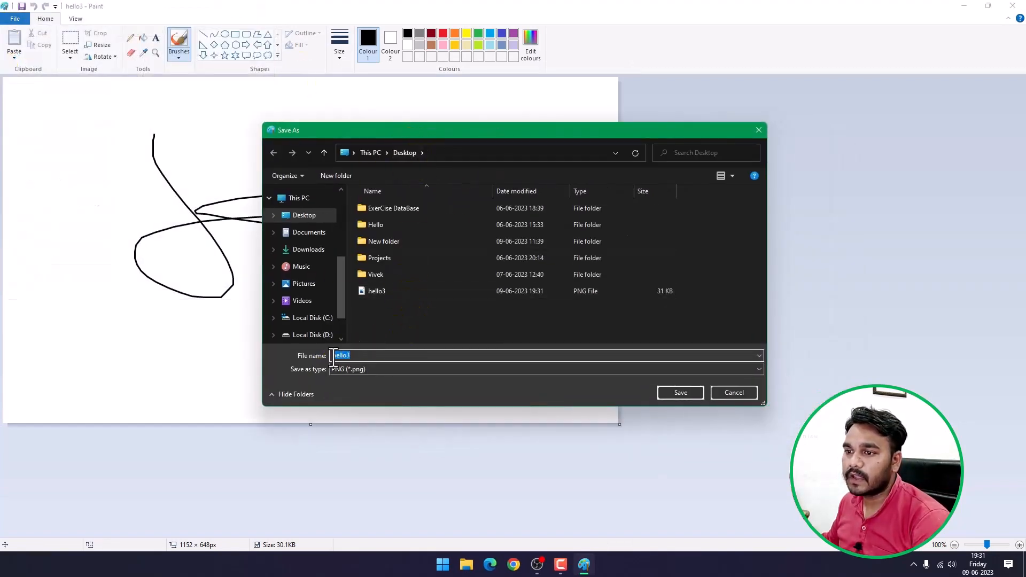
{"action": "left_click", "coordinate": [291, 373]}
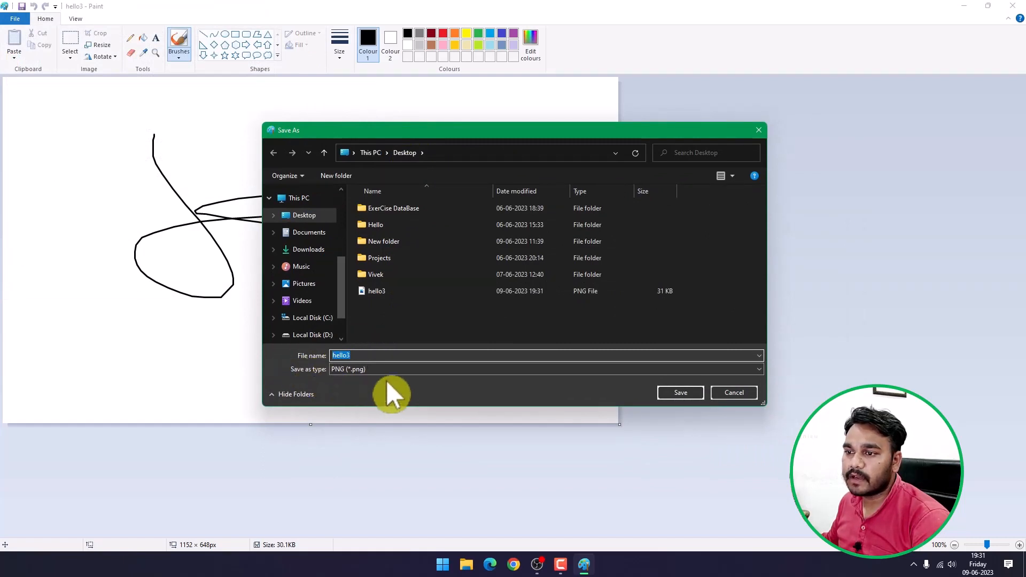
{"action": "left_click", "coordinate": [375, 370]}
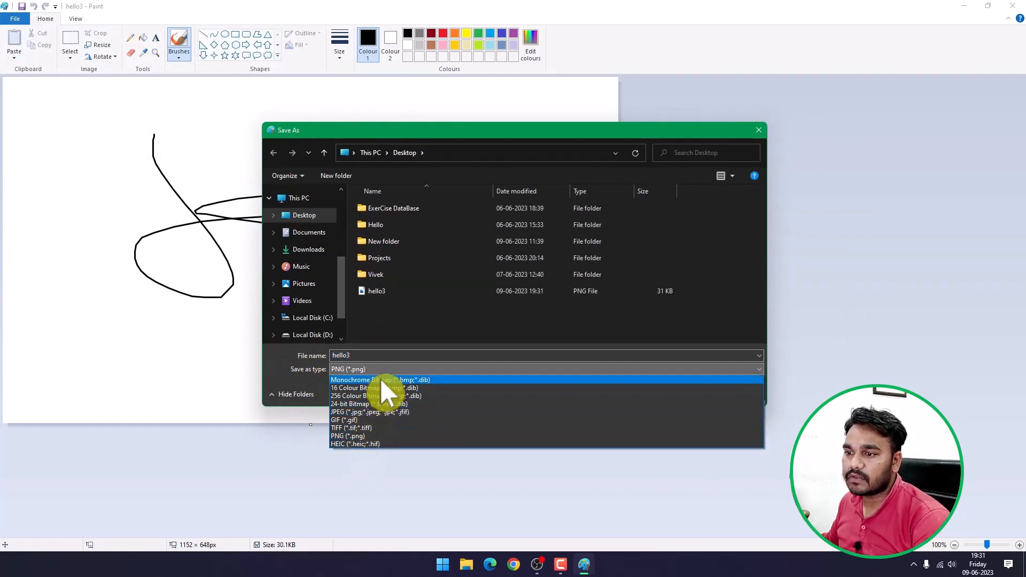
{"action": "left_click", "coordinate": [363, 435]}
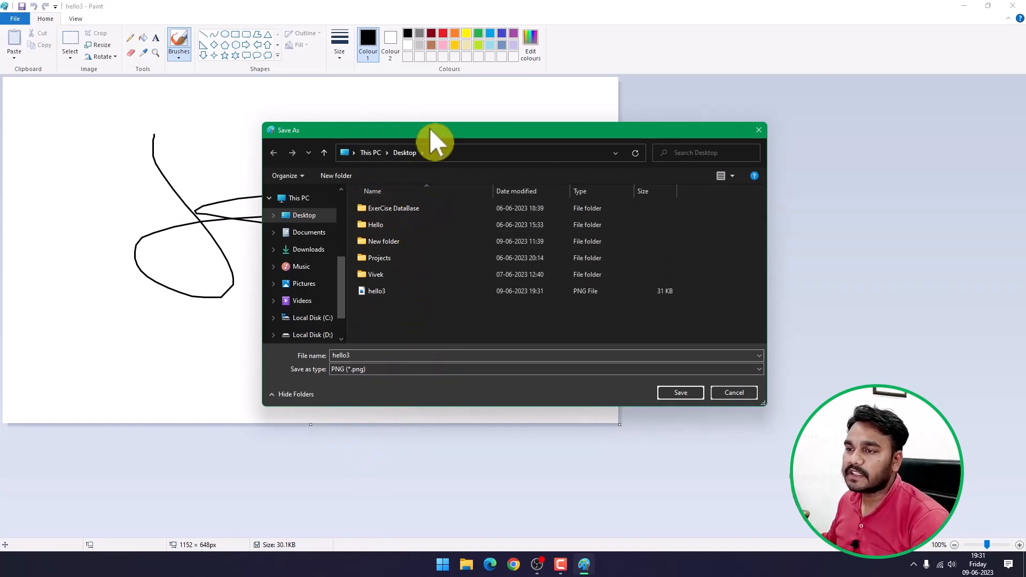
Look through Documents, Downloads, Local Disk (C:), Local Disk (D:) and Videos as possible save locations for the copy
{"action": "left_click_drag", "start_coordinate": [430, 129], "coordinate": [450, 100]}
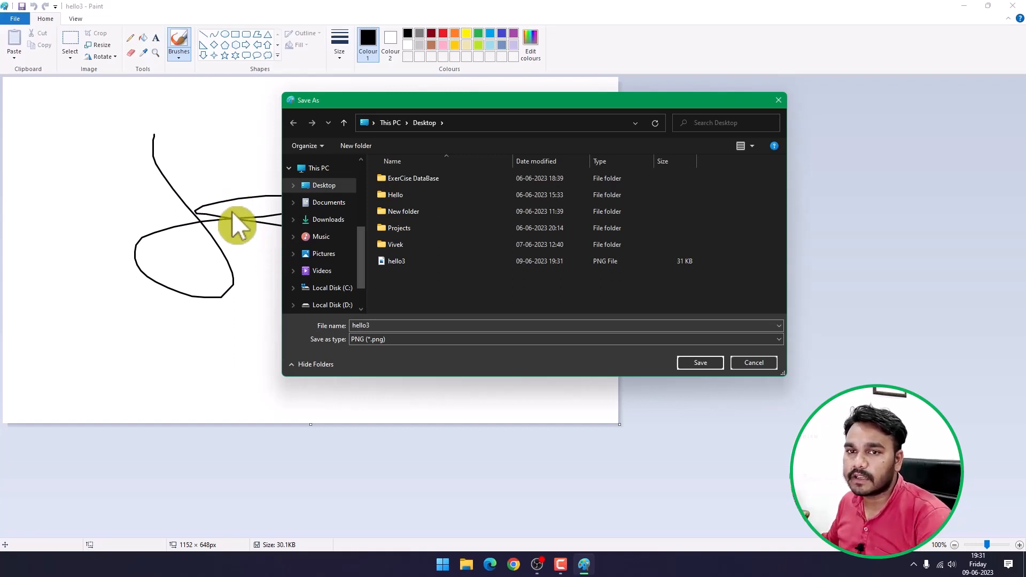
{"action": "left_click_drag", "start_coordinate": [433, 101], "coordinate": [451, 111]}
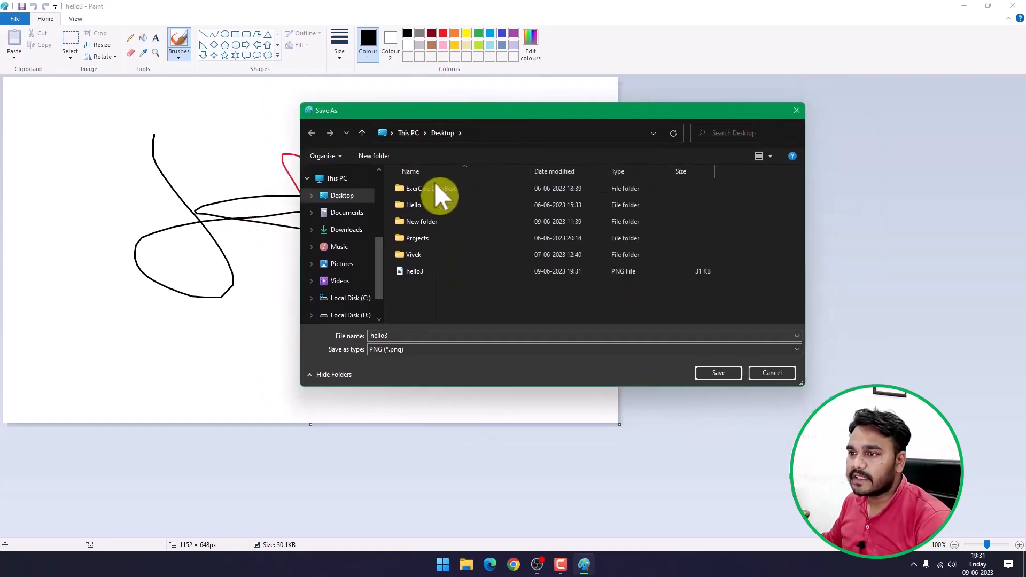
{"action": "double_click", "coordinate": [399, 335]}
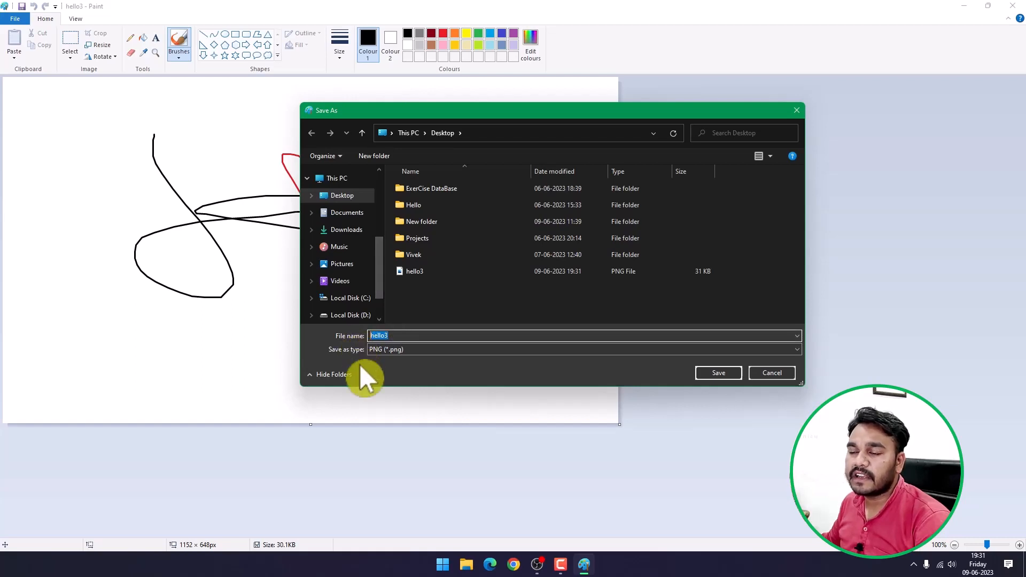
{"action": "left_click", "coordinate": [345, 196]}
{"action": "left_click", "coordinate": [345, 213]}
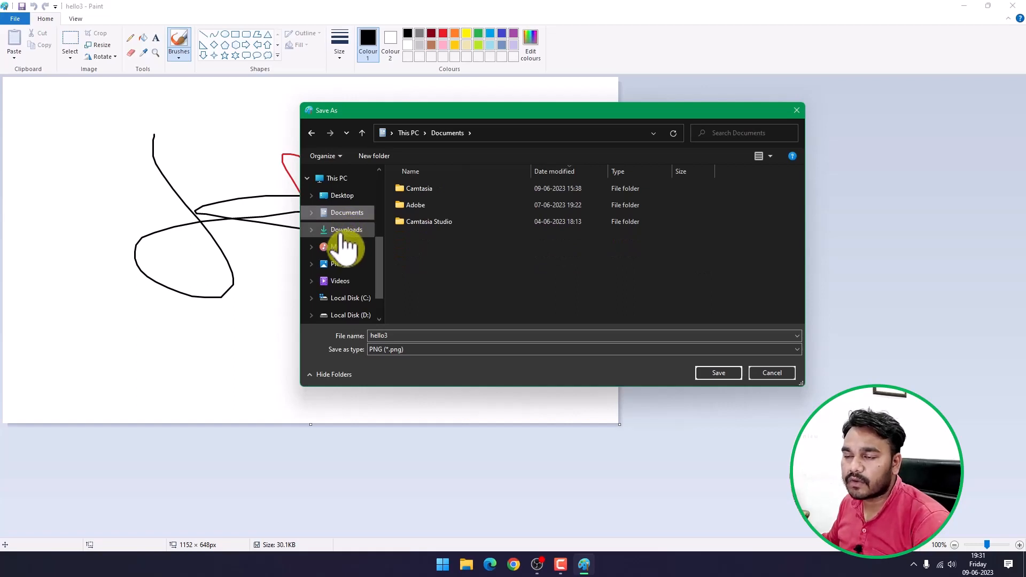
{"action": "left_click", "coordinate": [342, 233]}
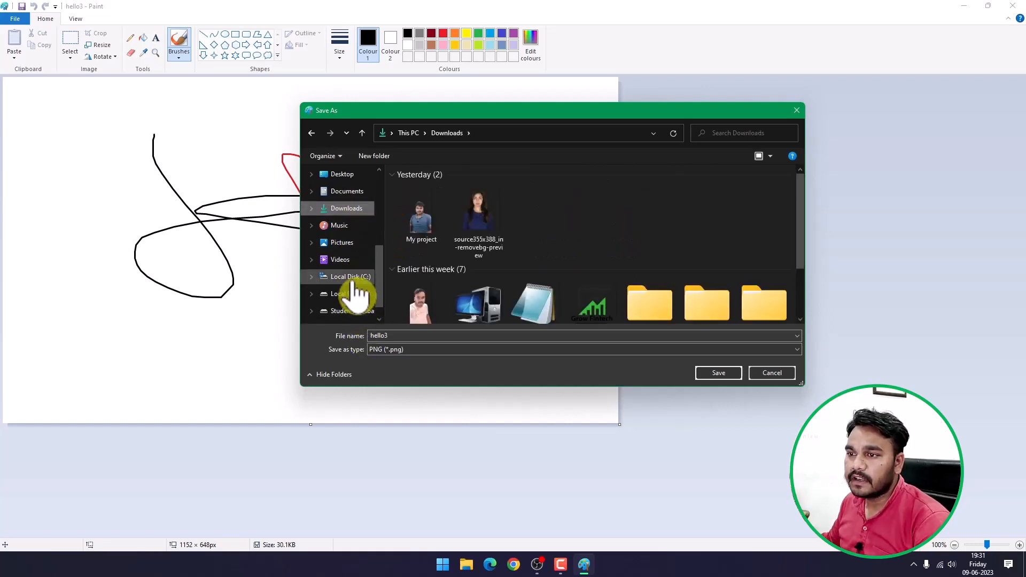
{"action": "left_click", "coordinate": [353, 278]}
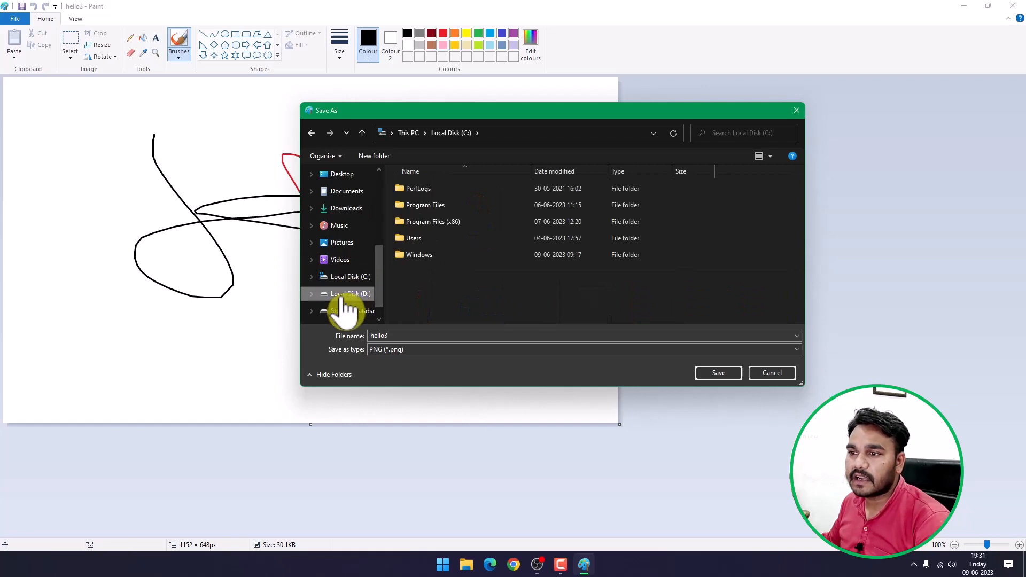
{"action": "left_click", "coordinate": [344, 295]}
{"action": "scroll", "coordinate": [346, 251], "scroll_direction": "up", "scroll_amount": 3}
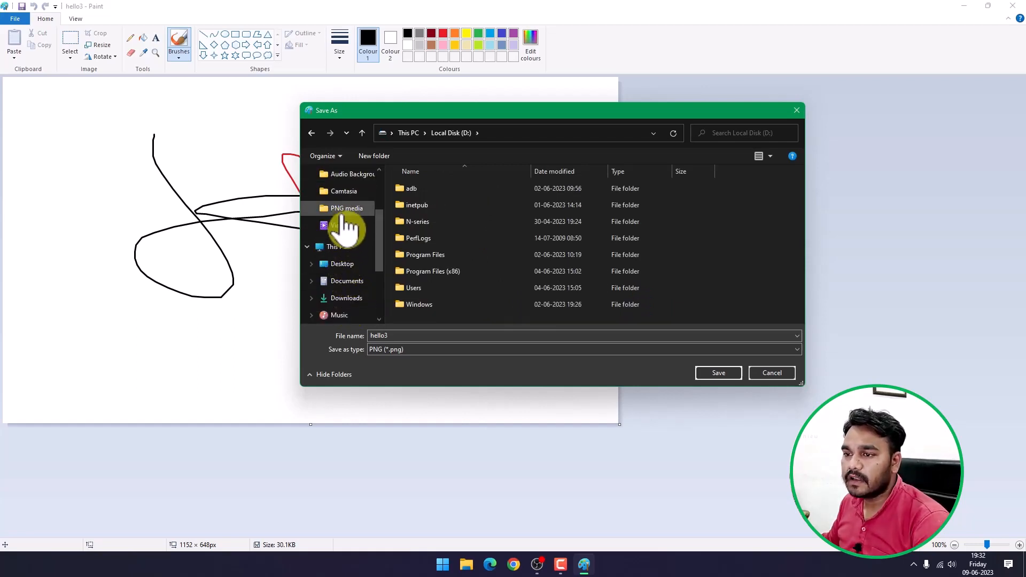
{"action": "left_click", "coordinate": [342, 225]}
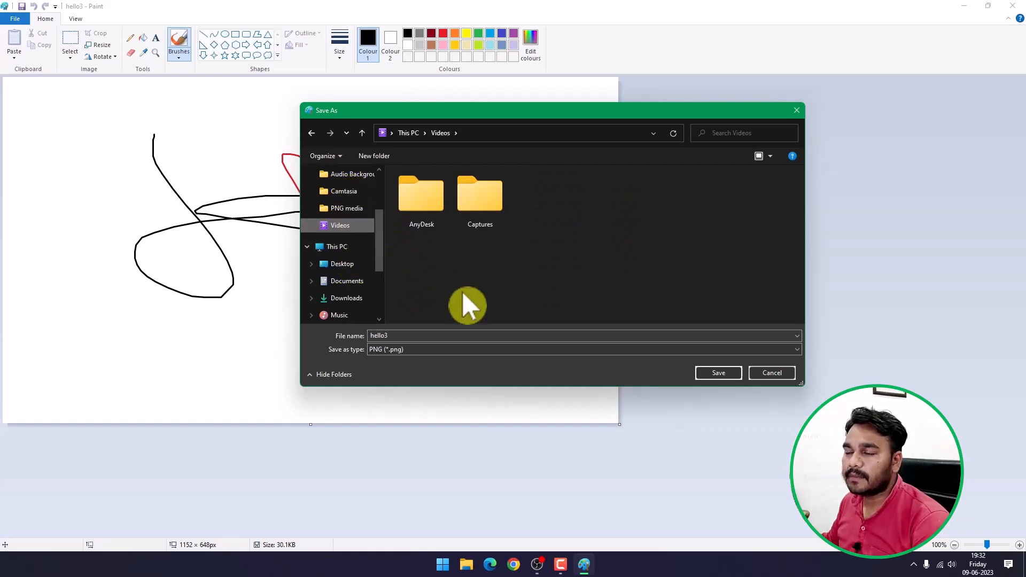
Review the file type choices again and cancel saving the copy
{"action": "left_click", "coordinate": [425, 349]}
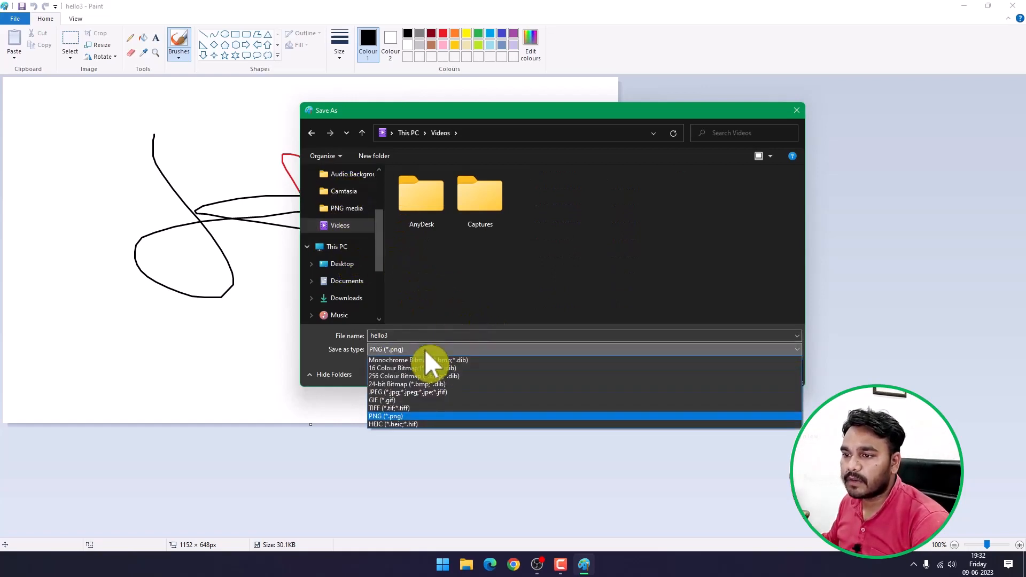
{"action": "left_click", "coordinate": [424, 348]}
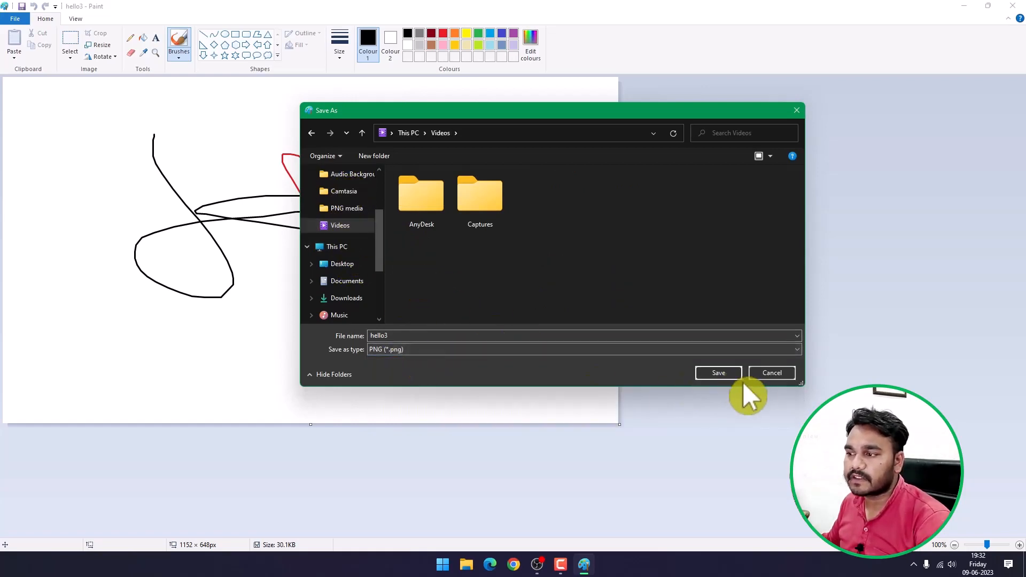
{"action": "left_click", "coordinate": [772, 373]}
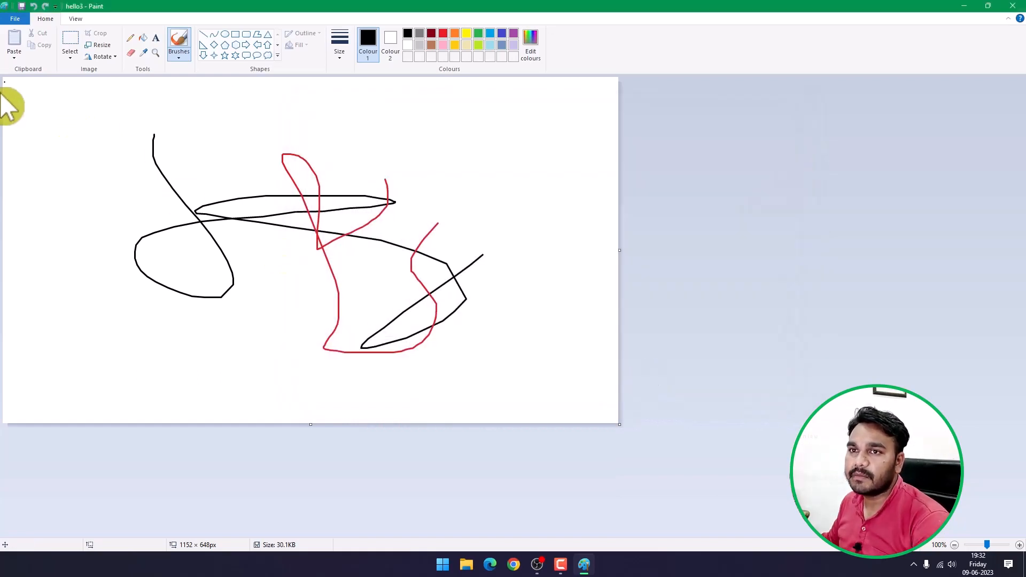
Examine the print options and the printer's Paper/Quality and Printing Shortcut preferences for hello3, and close them without printing
{"action": "left_click", "coordinate": [8, 22]}
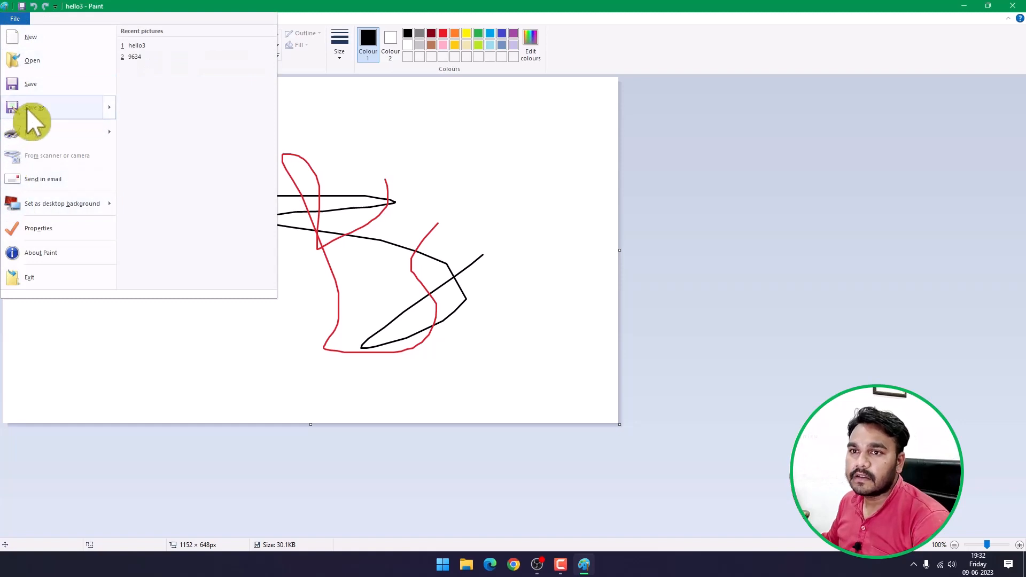
{"action": "mouse_move", "coordinate": [34, 124]}
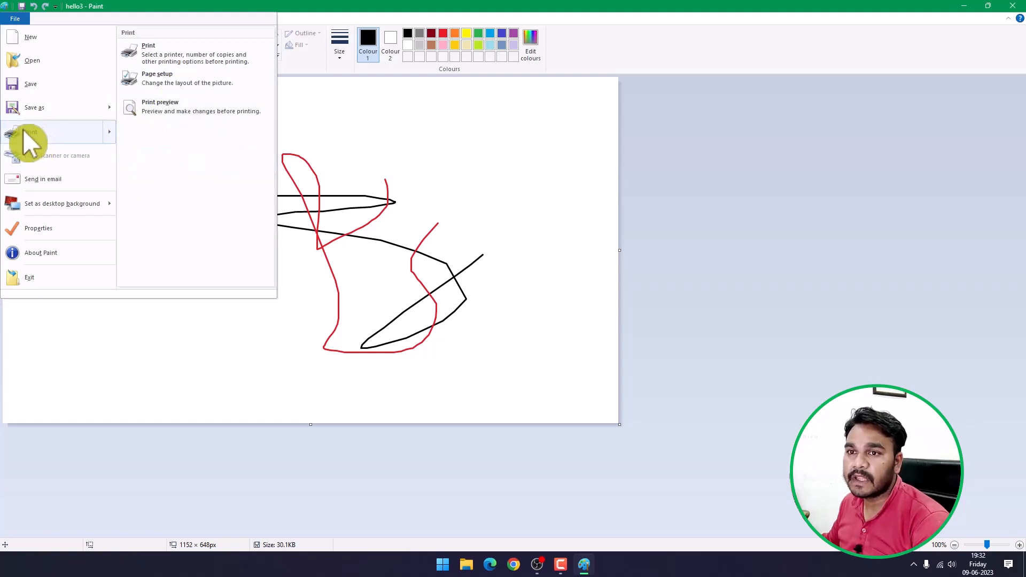
{"action": "left_click", "coordinate": [82, 133]}
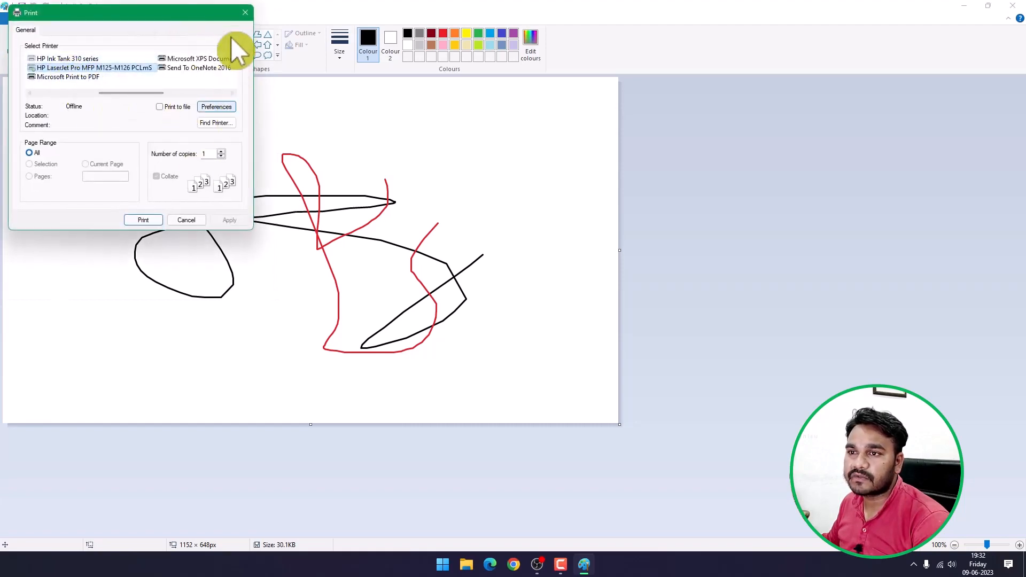
{"action": "left_click", "coordinate": [207, 107]}
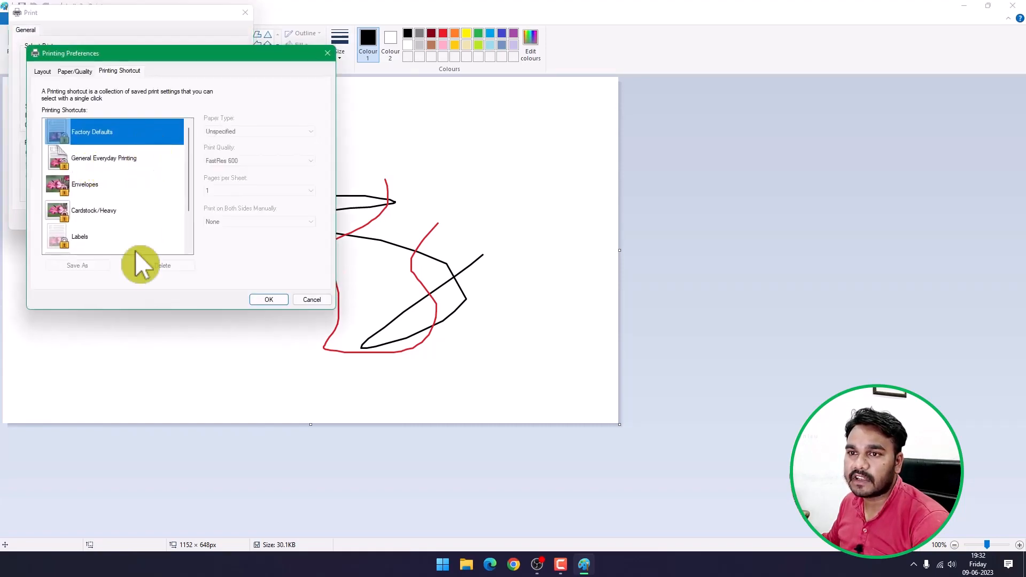
{"action": "left_click", "coordinate": [78, 72]}
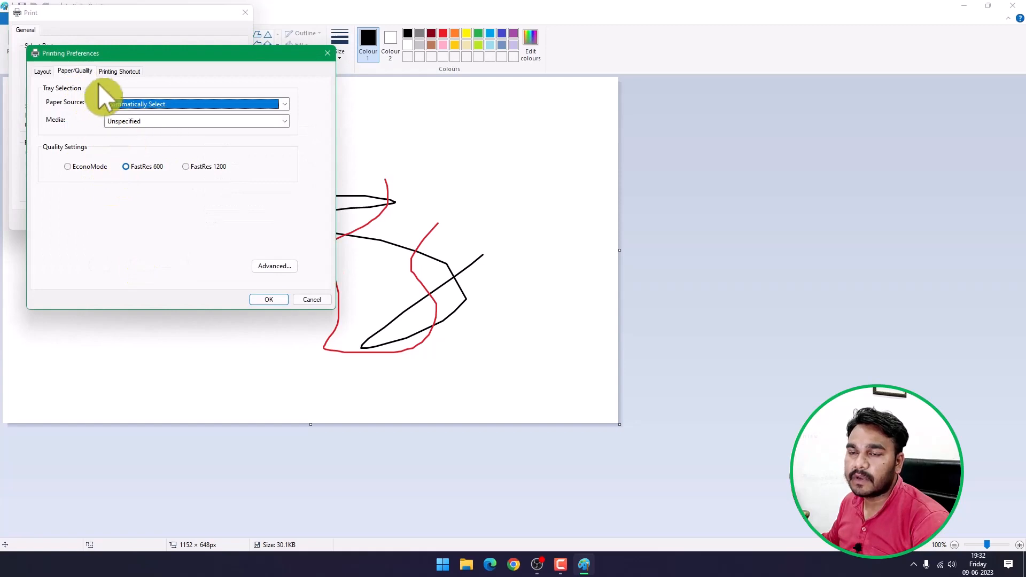
{"action": "left_click", "coordinate": [114, 71]}
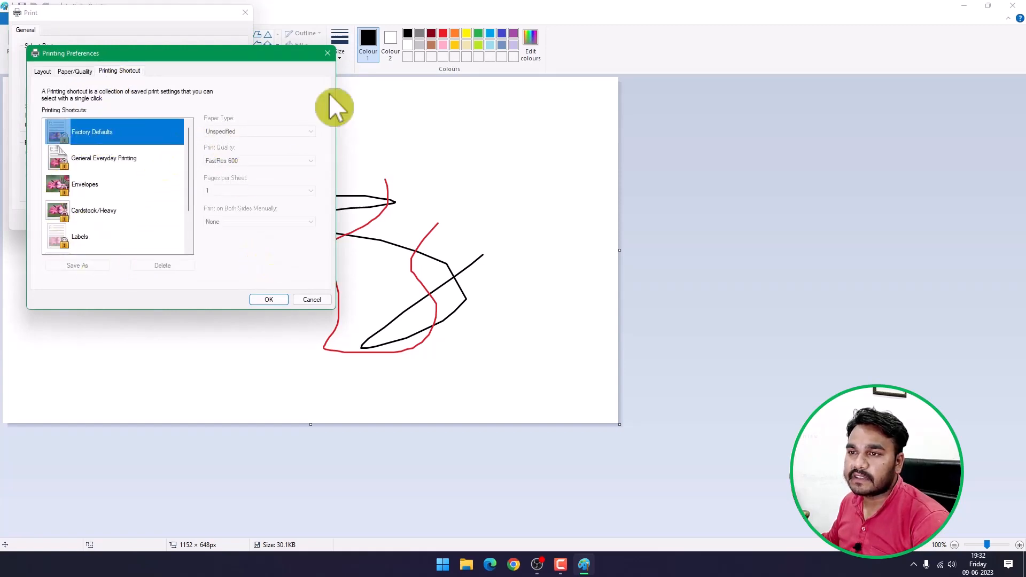
{"action": "left_click", "coordinate": [326, 53]}
{"action": "left_click", "coordinate": [244, 12]}
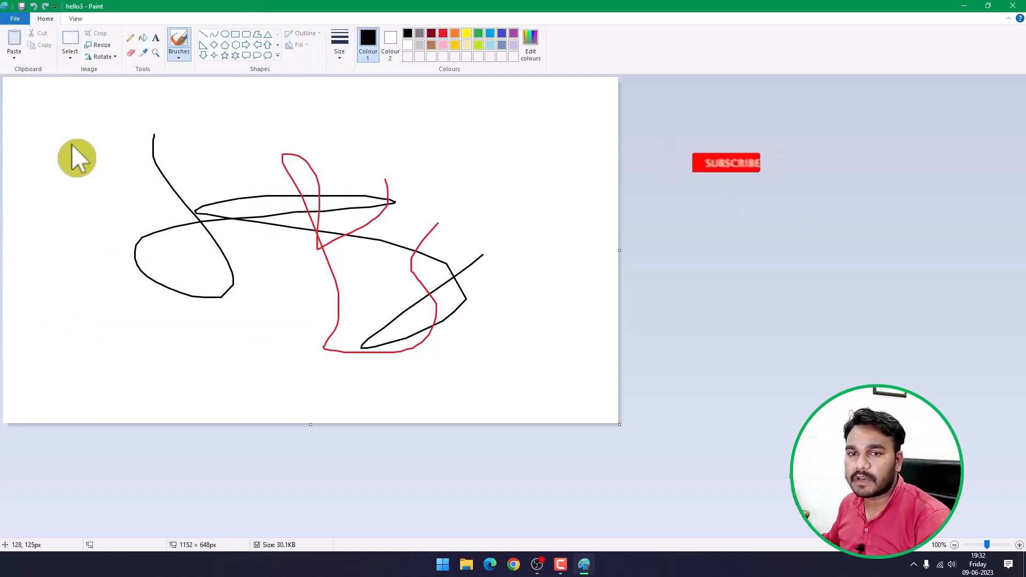
Review the option for sending the picture by email and the Fill, Tile and Centre choices for using it as desktop background
{"action": "left_click", "coordinate": [12, 18]}
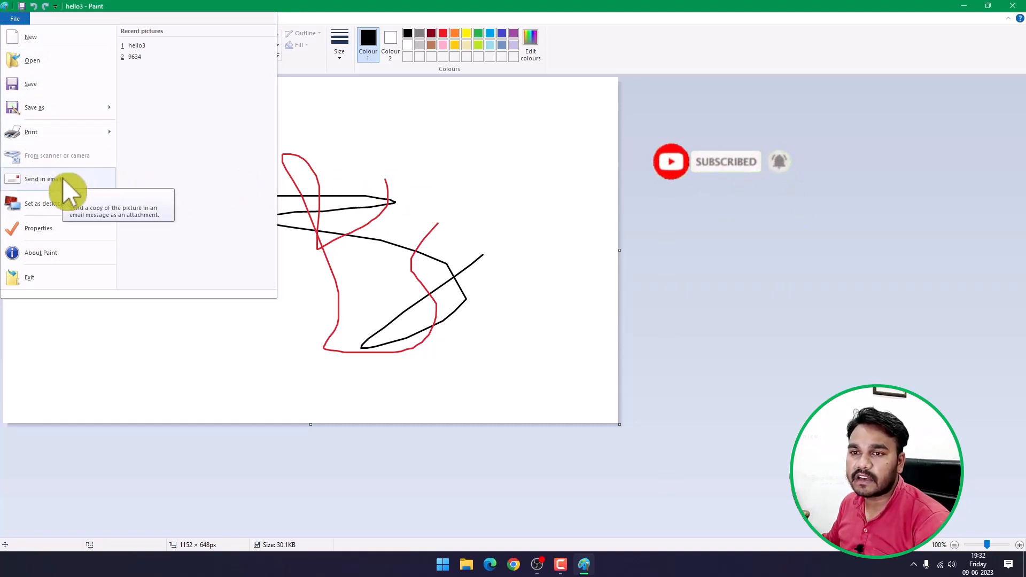
{"action": "mouse_move", "coordinate": [55, 207]}
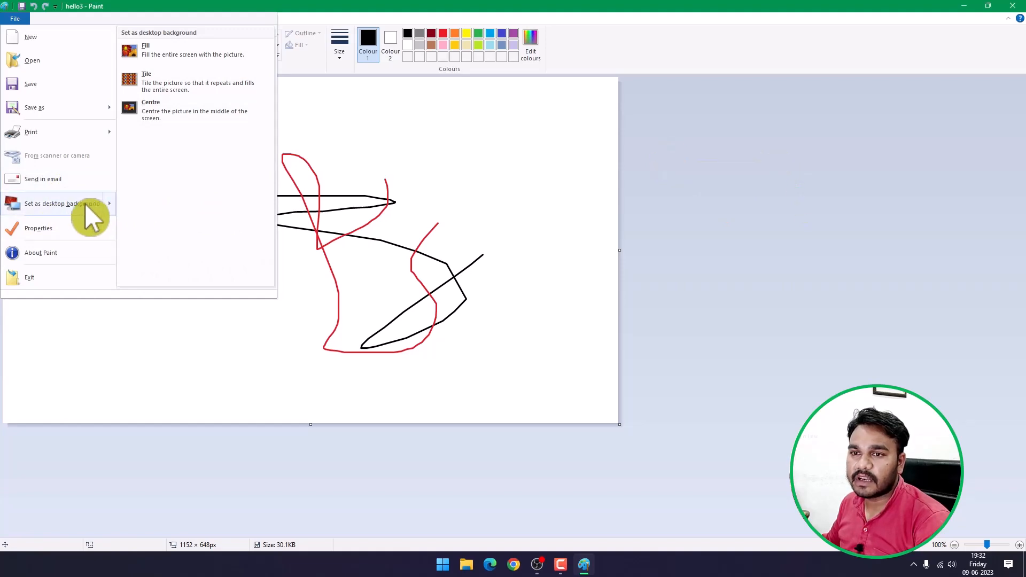
{"action": "left_click", "coordinate": [969, 3]}
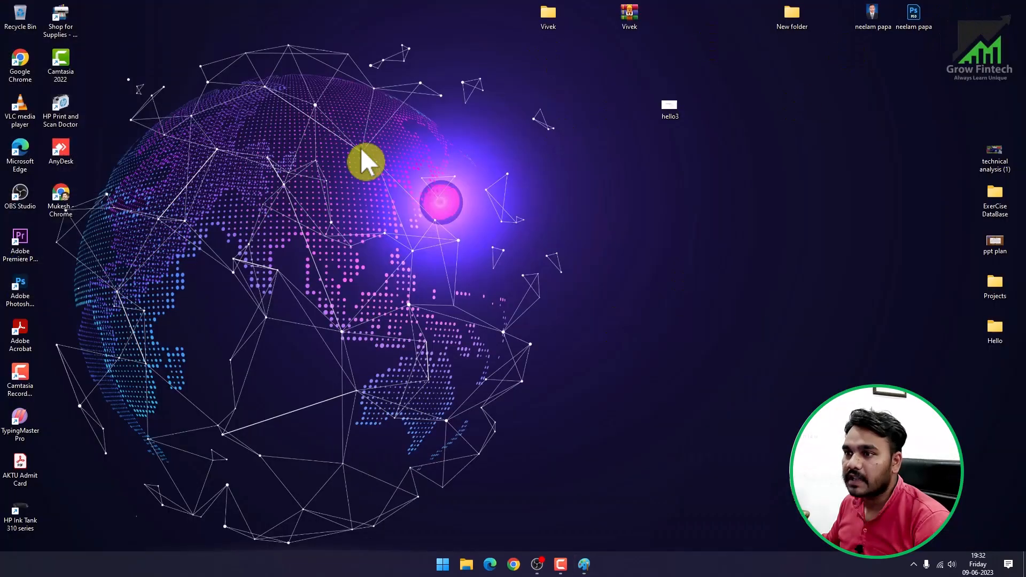
{"action": "left_click", "coordinate": [584, 564]}
{"action": "left_click", "coordinate": [15, 19]}
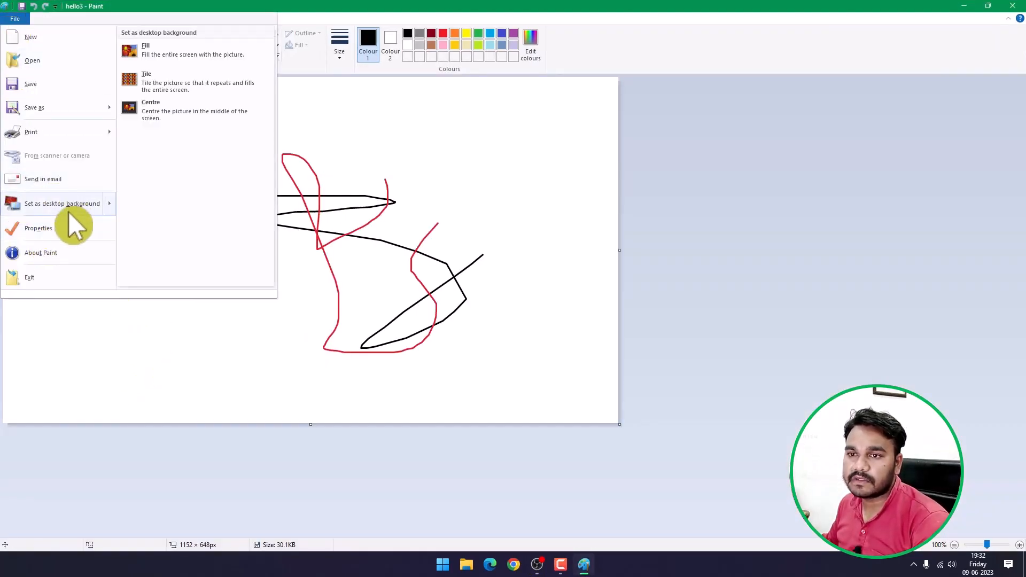
{"action": "mouse_move", "coordinate": [65, 210]}
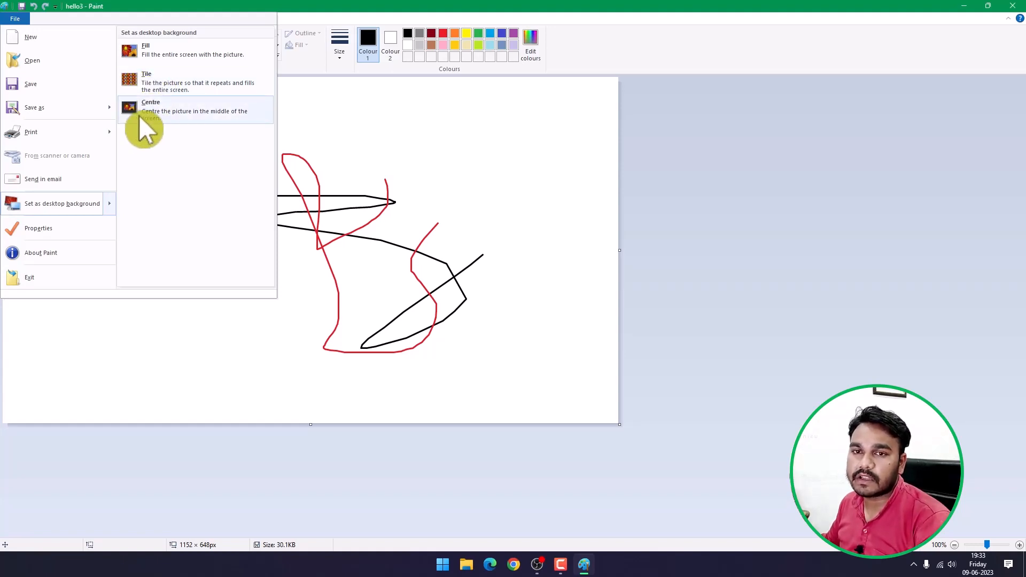
Examine the image properties of hello3, including file attributes, units, colours and dimensions, and close them without changes
{"action": "left_click", "coordinate": [38, 229]}
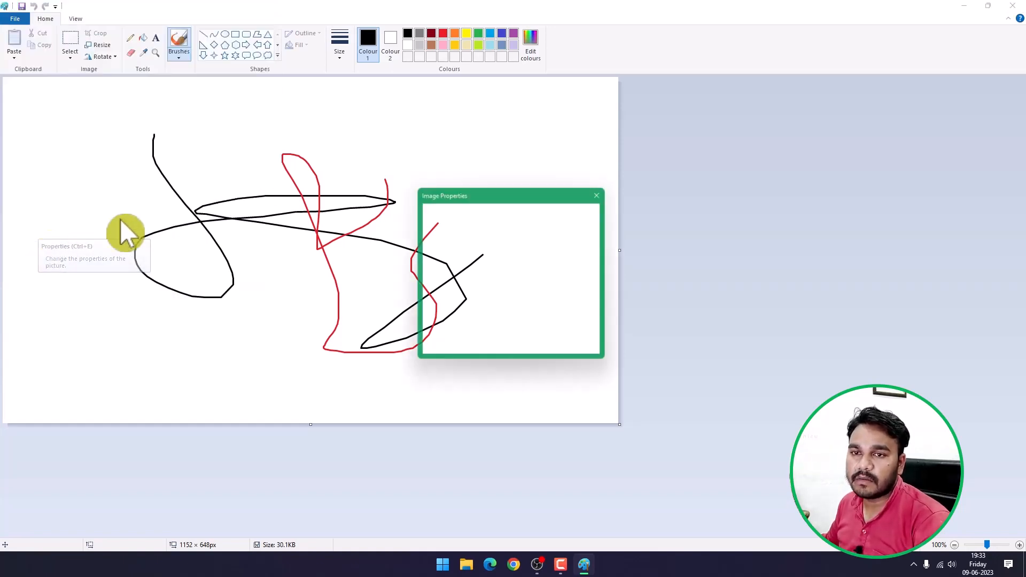
{"action": "left_click_drag", "start_coordinate": [537, 193], "coordinate": [480, 147]}
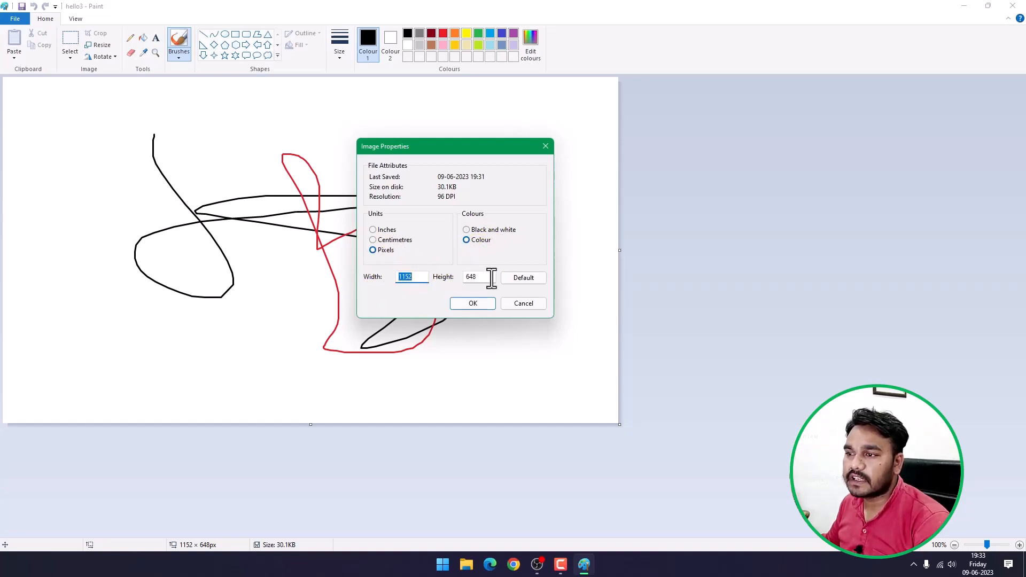
{"action": "left_click", "coordinate": [545, 147]}
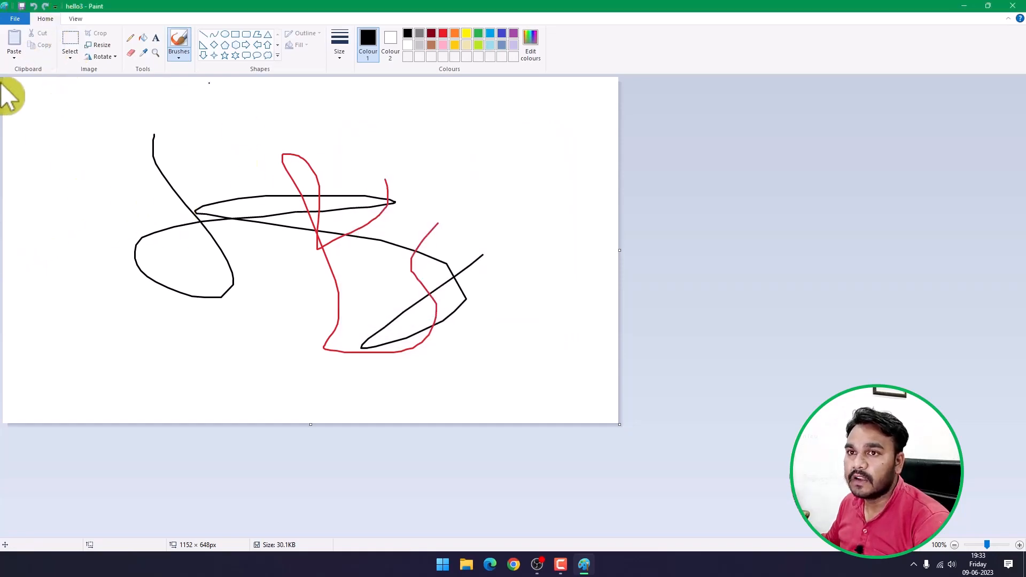
Check the list of recently opened pictures without opening any of them
{"action": "left_click", "coordinate": [15, 19]}
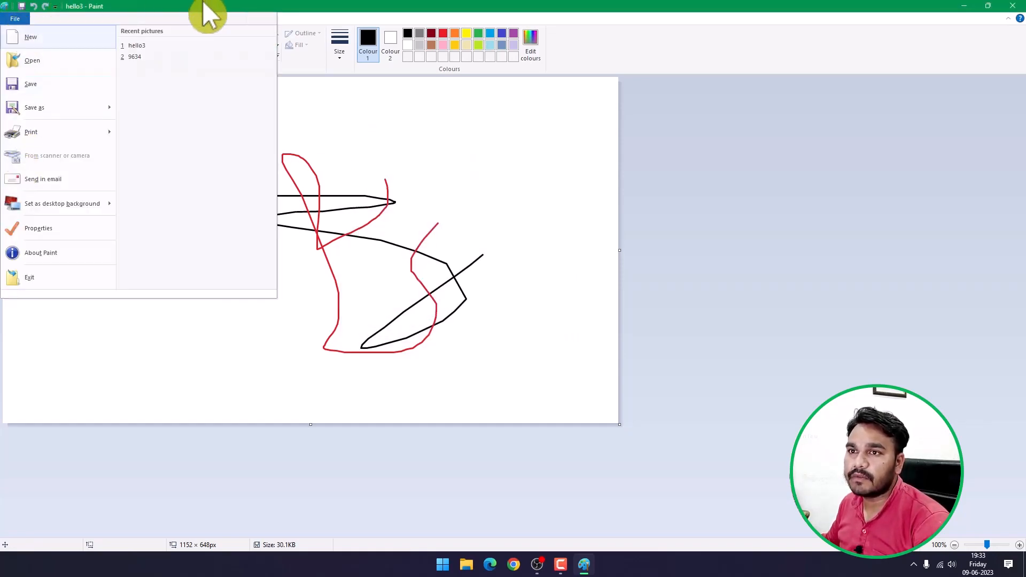
{"action": "left_click", "coordinate": [149, 11]}
{"action": "left_click", "coordinate": [14, 20]}
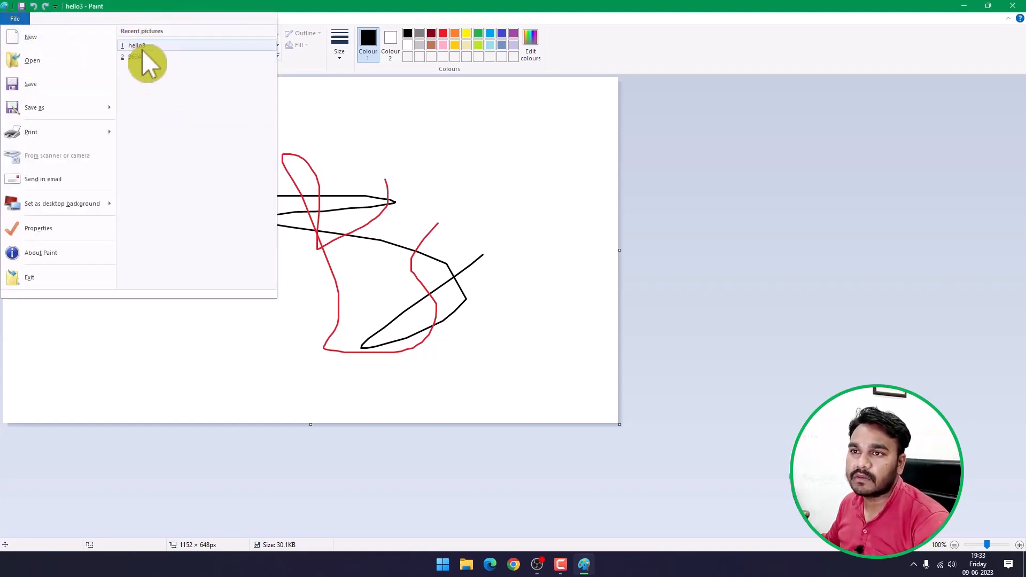
{"action": "left_click", "coordinate": [247, 2]}
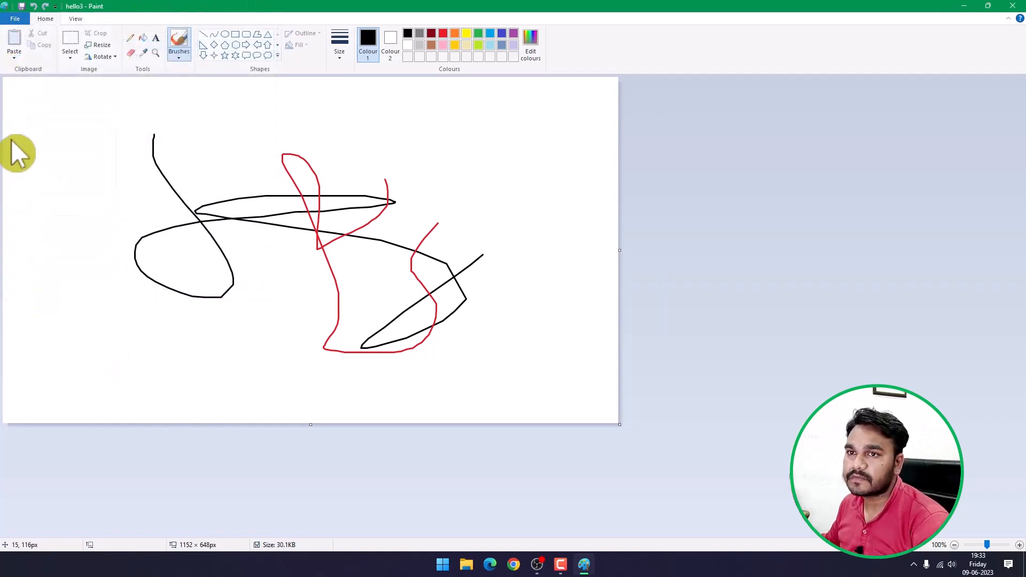
{"action": "left_click", "coordinate": [15, 19]}
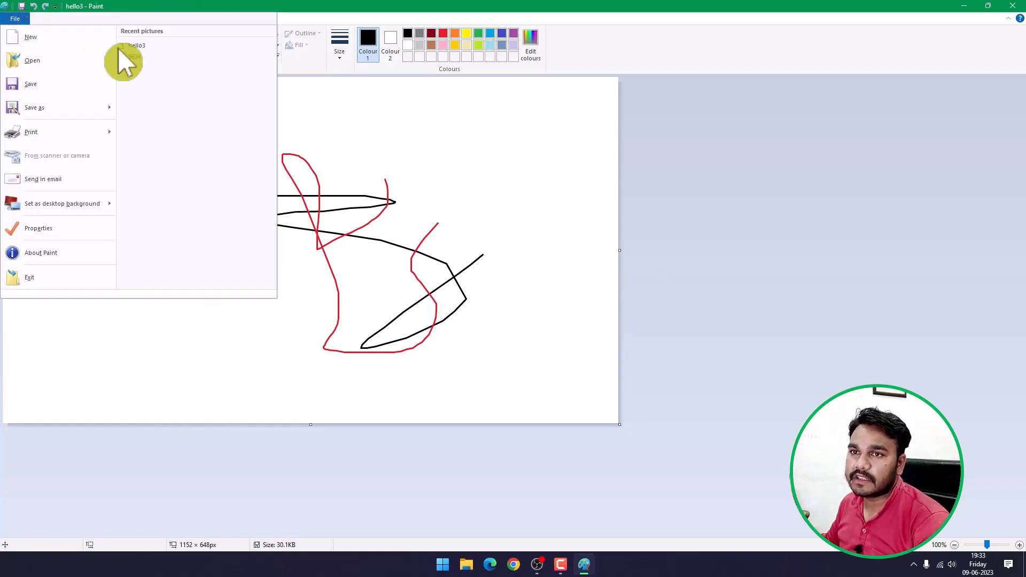
{"action": "left_click", "coordinate": [220, 5]}
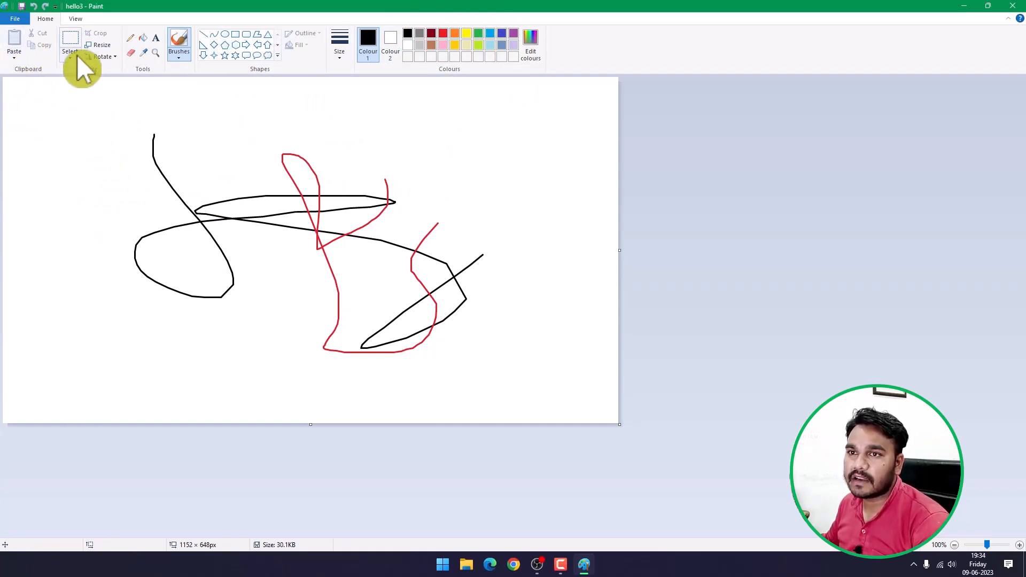
Try copying a rectangular area of about 365 × 216 px from the drawing's upper left and check the available paste options
{"action": "left_click", "coordinate": [72, 40]}
{"action": "mouse_move", "coordinate": [115, 110]}
{"action": "left_mouse_down"}
{"action": "mouse_move", "coordinate": [172, 165]}
{"action": "mouse_move", "coordinate": [257, 213]}
{"action": "mouse_move", "coordinate": [310, 225]}
{"action": "left_mouse_up"}
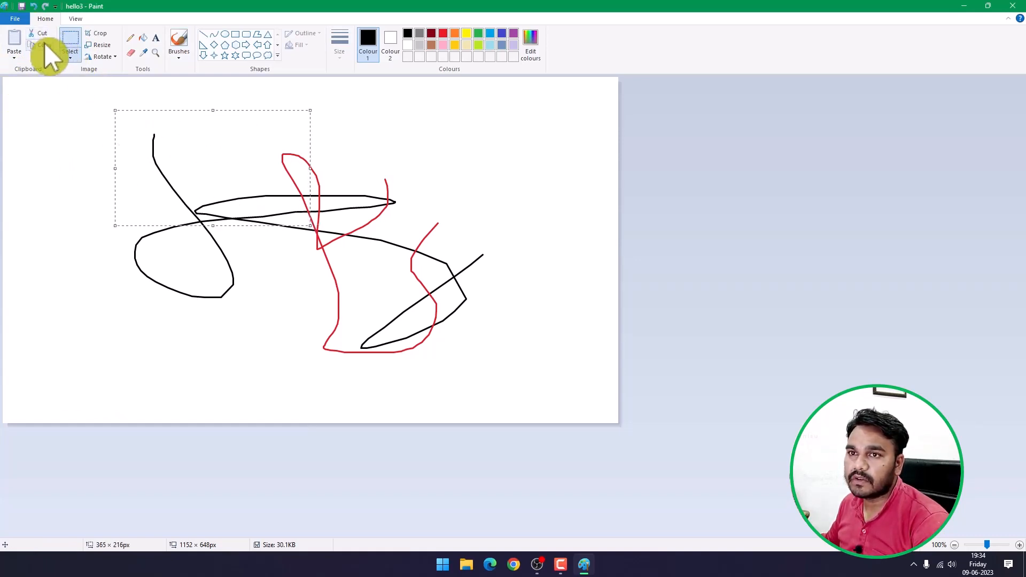
{"action": "right_click", "coordinate": [54, 173]}
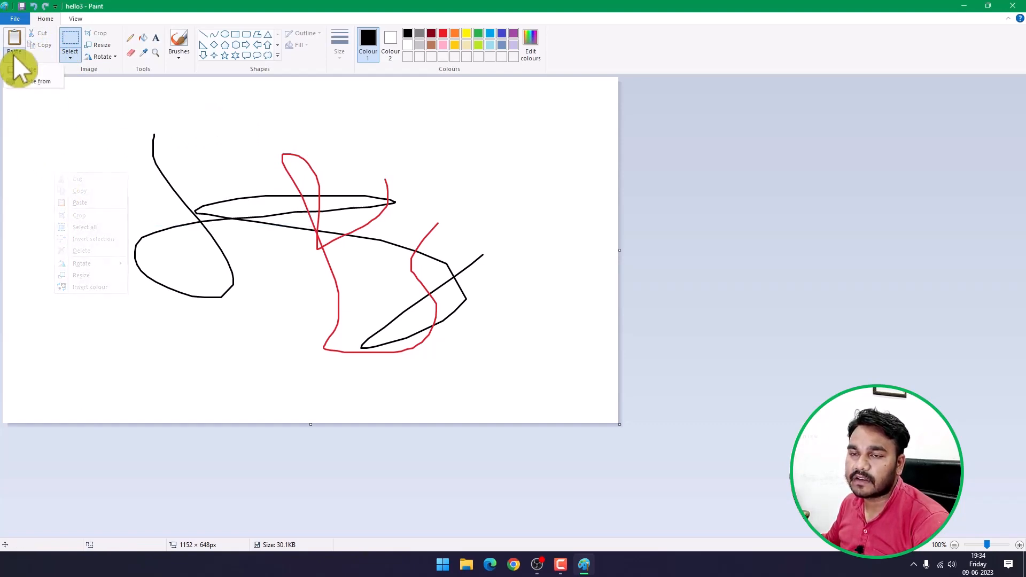
{"action": "right_click", "coordinate": [55, 145]}
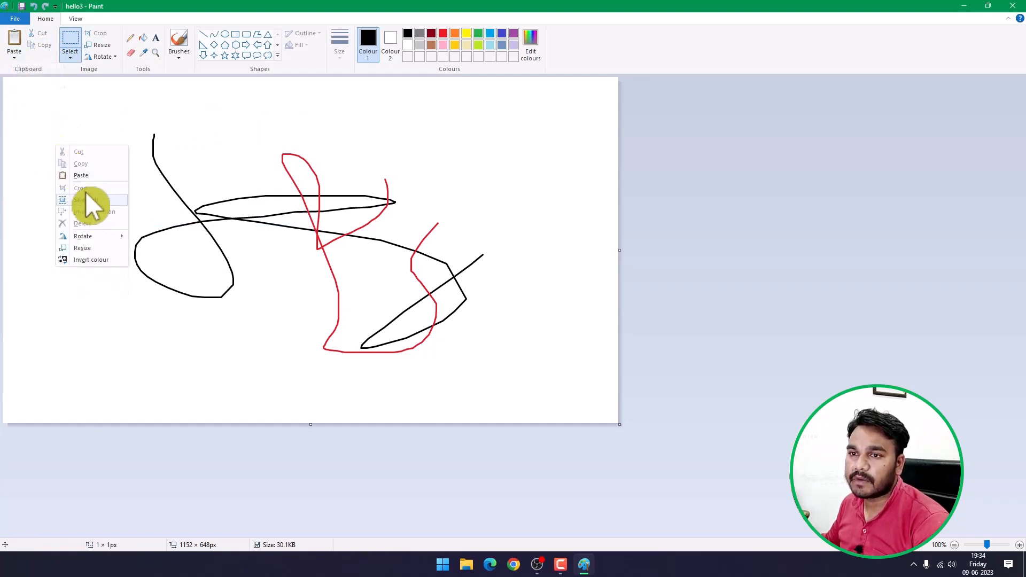
{"action": "left_click", "coordinate": [14, 58]}
{"action": "left_click", "coordinate": [172, 133]}
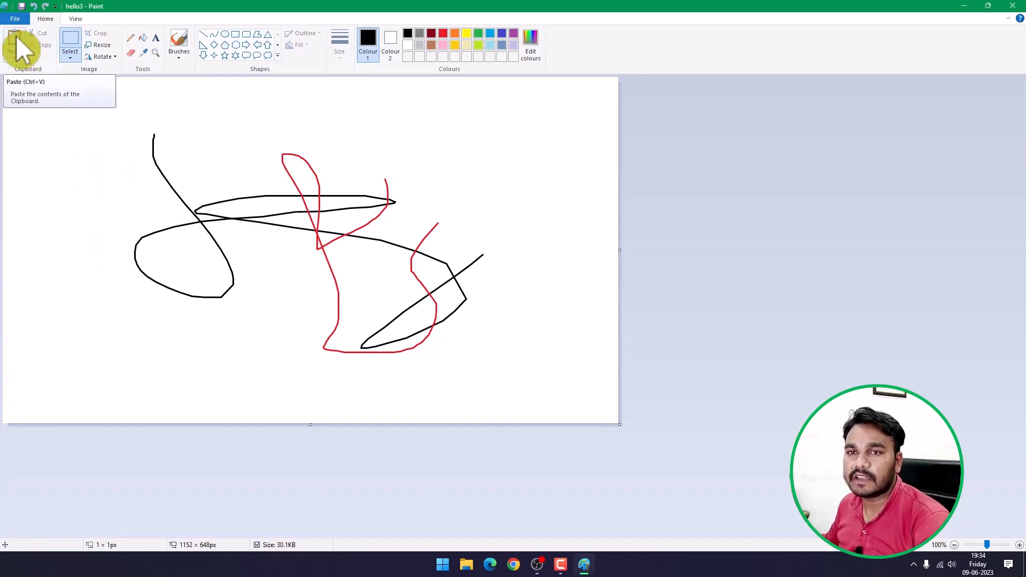
Copy an area of about 331 × 233 px from the drawing, paste it near the canvas's upper right, and delete the pasted piece
{"action": "left_click_drag", "start_coordinate": [118, 117], "coordinate": [292, 231]}
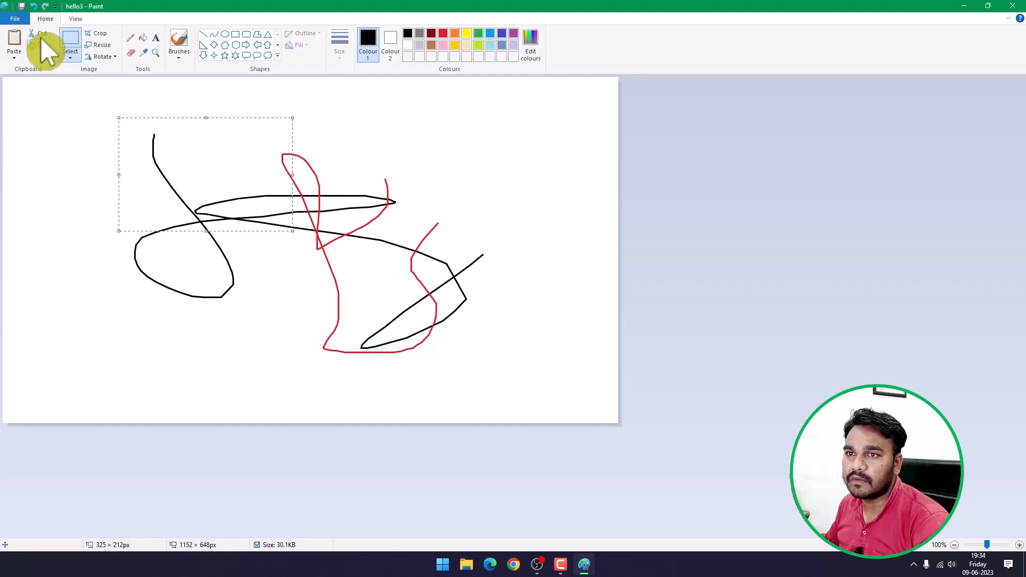
{"action": "left_click_drag", "start_coordinate": [115, 123], "coordinate": [291, 247]}
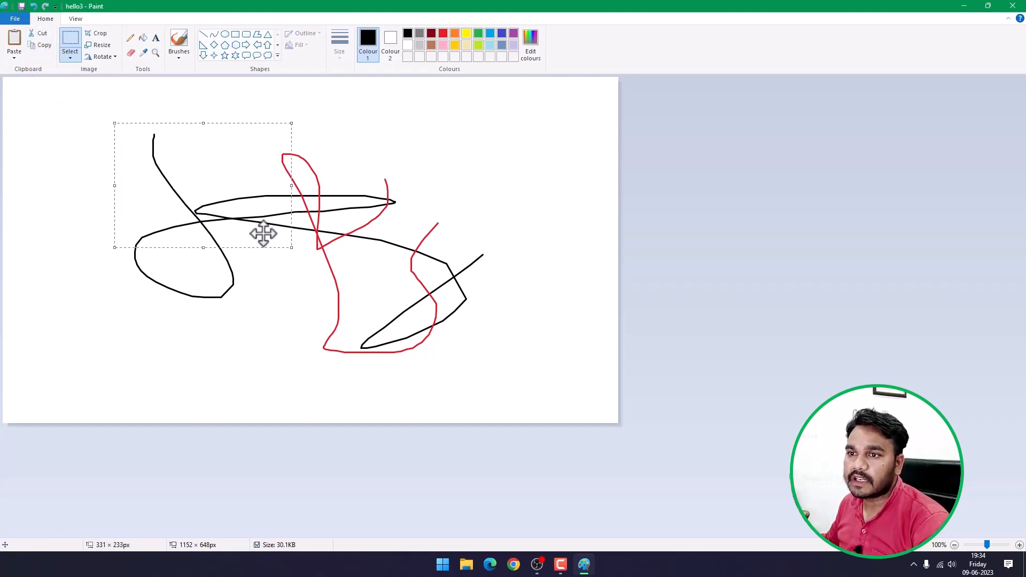
{"action": "left_click", "coordinate": [61, 168]}
{"action": "left_click", "coordinate": [13, 56]}
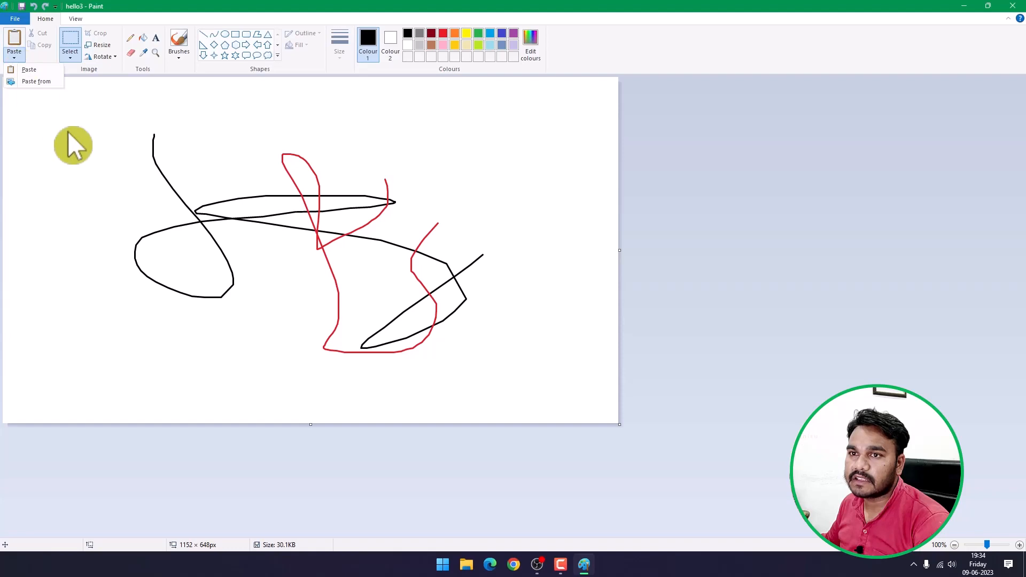
{"action": "left_click", "coordinate": [26, 69]}
{"action": "mouse_move", "coordinate": [161, 138]}
{"action": "left_mouse_down"}
{"action": "mouse_move", "coordinate": [156, 403]}
{"action": "mouse_move", "coordinate": [370, 197]}
{"action": "mouse_move", "coordinate": [522, 170]}
{"action": "mouse_move", "coordinate": [561, 254]}
{"action": "mouse_move", "coordinate": [522, 142]}
{"action": "mouse_move", "coordinate": [510, 147]}
{"action": "left_mouse_up"}
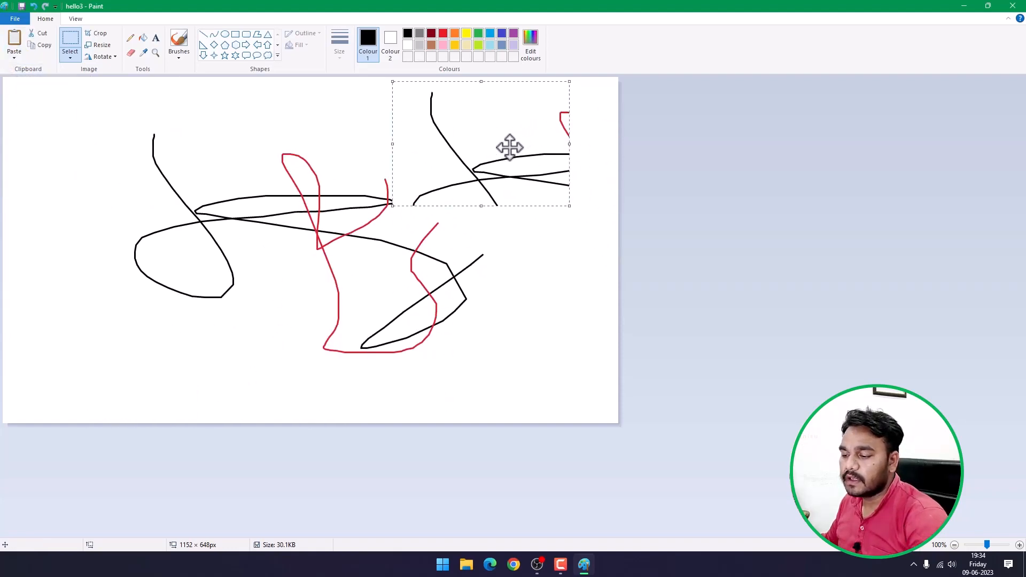
{"action": "key", "text": "Delete"}
Cut an area of about 447 × 302 px from the drawing, paste it slightly offset, and undo back to the original drawing
{"action": "left_click_drag", "start_coordinate": [121, 115], "coordinate": [143, 130]}
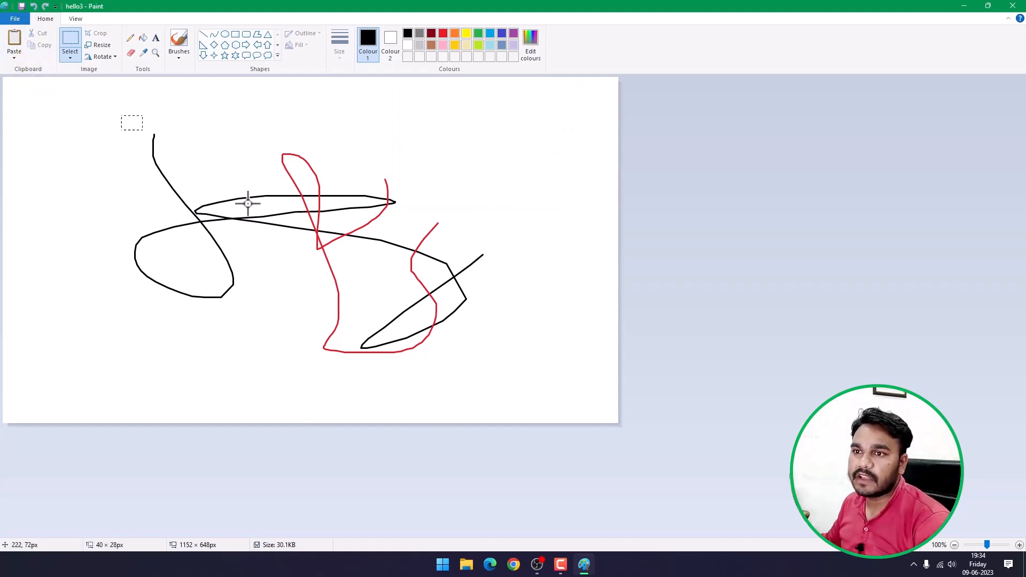
{"action": "left_click_drag", "start_coordinate": [248, 203], "coordinate": [361, 277]}
{"action": "left_click", "coordinate": [42, 36]}
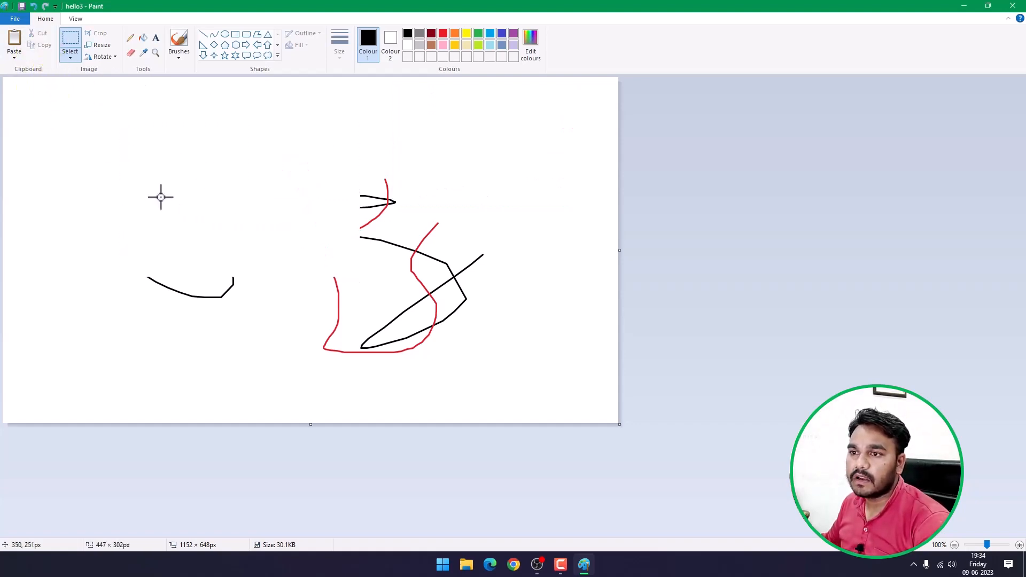
{"action": "left_click", "coordinate": [13, 40]}
{"action": "mouse_move", "coordinate": [139, 147]}
{"action": "left_mouse_down"}
{"action": "mouse_move", "coordinate": [531, 204]}
{"action": "mouse_move", "coordinate": [267, 338]}
{"action": "mouse_move", "coordinate": [181, 176]}
{"action": "mouse_move", "coordinate": [433, 208]}
{"action": "mouse_move", "coordinate": [241, 163]}
{"action": "left_mouse_up"}
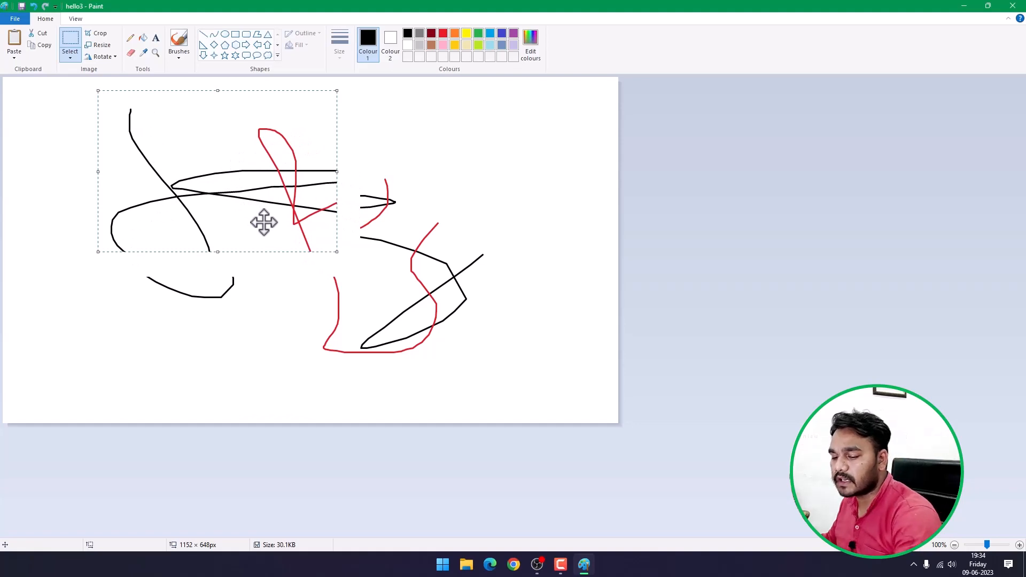
{"action": "key", "text": "Delete"}
{"action": "key", "text": "ctrl+z"}
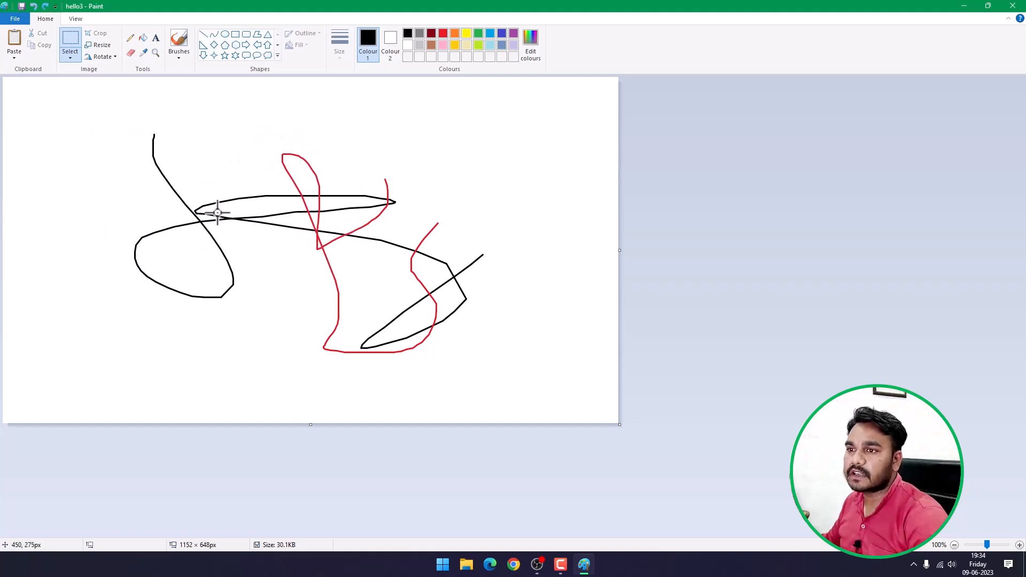
Check the selection options and select a rectangular area of about 460 × 285 px around the drawing's upper-left portion
{"action": "left_click", "coordinate": [73, 59]}
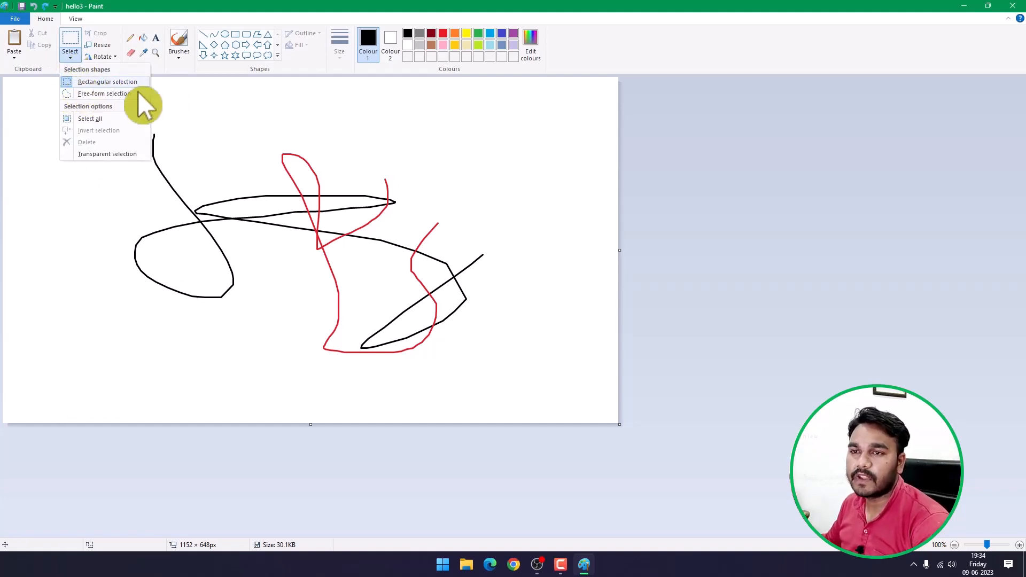
{"action": "left_click", "coordinate": [229, 154]}
{"action": "left_click_drag", "start_coordinate": [126, 121], "coordinate": [372, 273]}
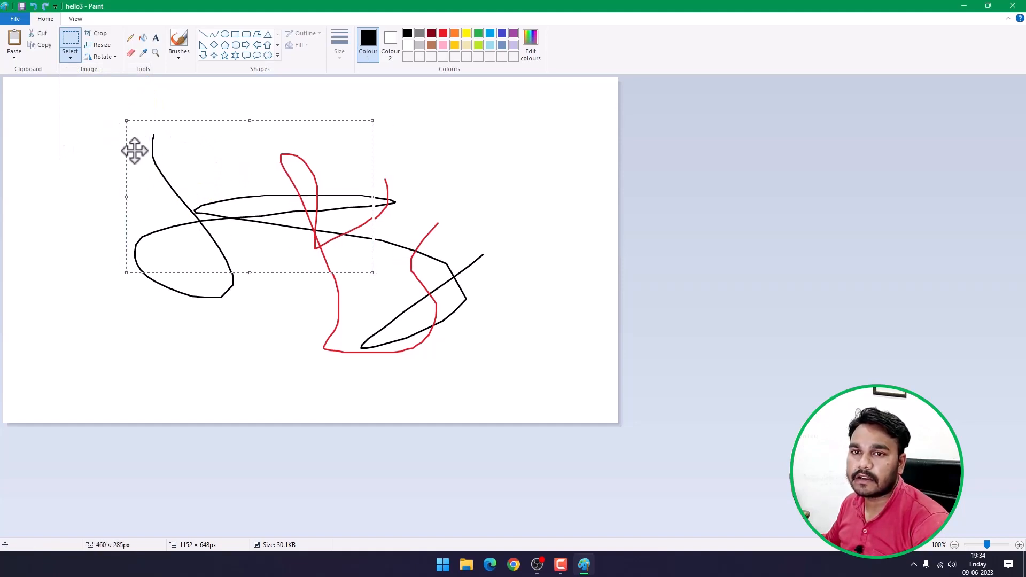
Try moving a free-form selection taken from the drawing's upper-left curve, and undo the move
{"action": "left_click", "coordinate": [69, 57]}
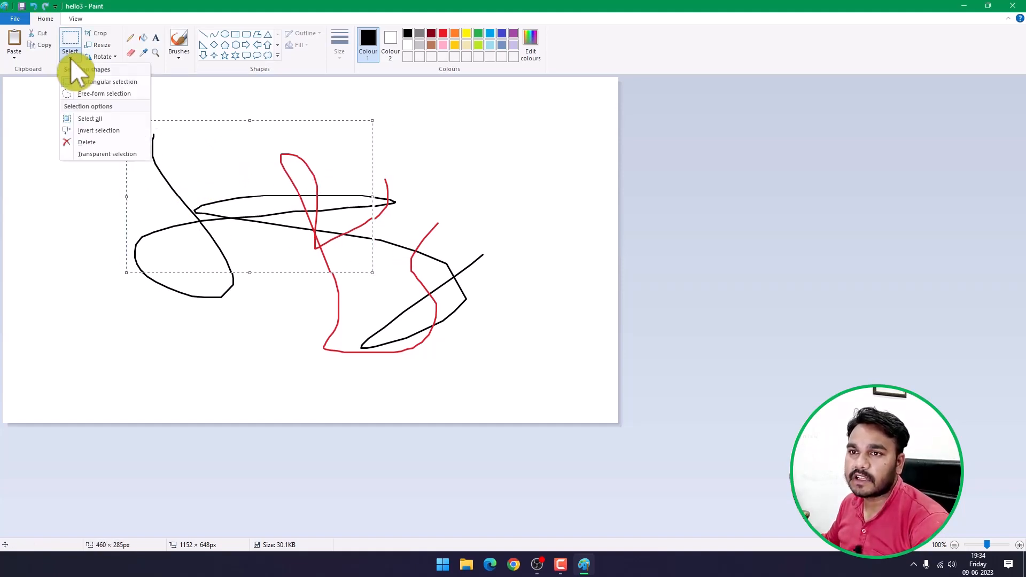
{"action": "left_click", "coordinate": [80, 91]}
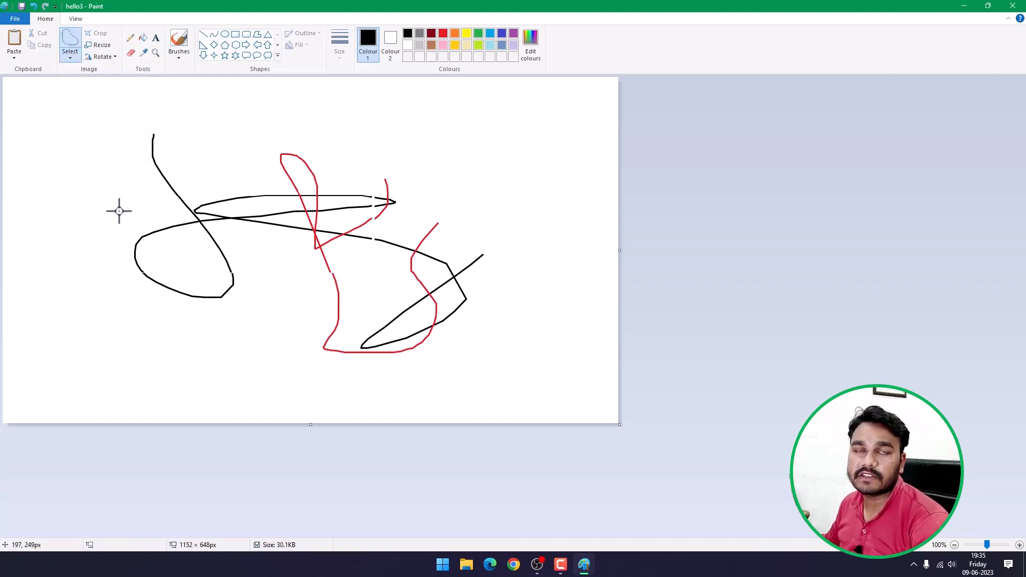
{"action": "mouse_move", "coordinate": [142, 129]}
{"action": "left_mouse_down"}
{"action": "mouse_move", "coordinate": [112, 218]}
{"action": "mouse_move", "coordinate": [140, 209]}
{"action": "mouse_move", "coordinate": [169, 264]}
{"action": "mouse_move", "coordinate": [290, 274]}
{"action": "mouse_move", "coordinate": [340, 237]}
{"action": "mouse_move", "coordinate": [426, 221]}
{"action": "mouse_move", "coordinate": [336, 168]}
{"action": "mouse_move", "coordinate": [376, 136]}
{"action": "mouse_move", "coordinate": [294, 109]}
{"action": "mouse_move", "coordinate": [198, 101]}
{"action": "mouse_move", "coordinate": [154, 122]}
{"action": "left_mouse_up"}
{"action": "mouse_move", "coordinate": [222, 177]}
{"action": "left_mouse_down"}
{"action": "mouse_move", "coordinate": [310, 271]}
{"action": "mouse_move", "coordinate": [217, 167]}
{"action": "mouse_move", "coordinate": [227, 169]}
{"action": "mouse_move", "coordinate": [212, 178]}
{"action": "left_mouse_up"}
{"action": "key", "text": "ctrl+z"}
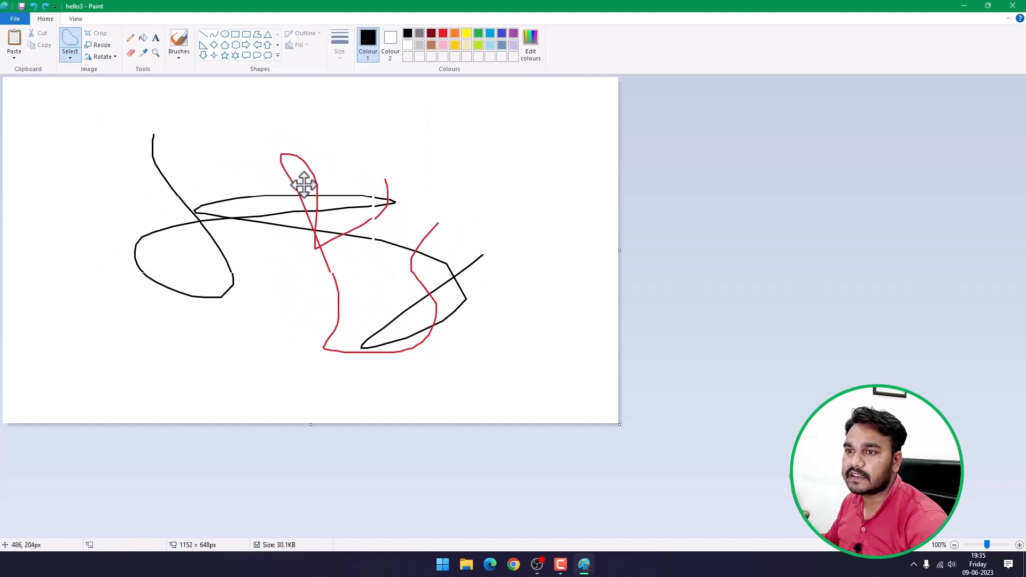
Fill the drawing's white background with red and recolour it dark red using the fill tool
{"action": "left_click", "coordinate": [142, 38]}
{"action": "left_click", "coordinate": [443, 33]}
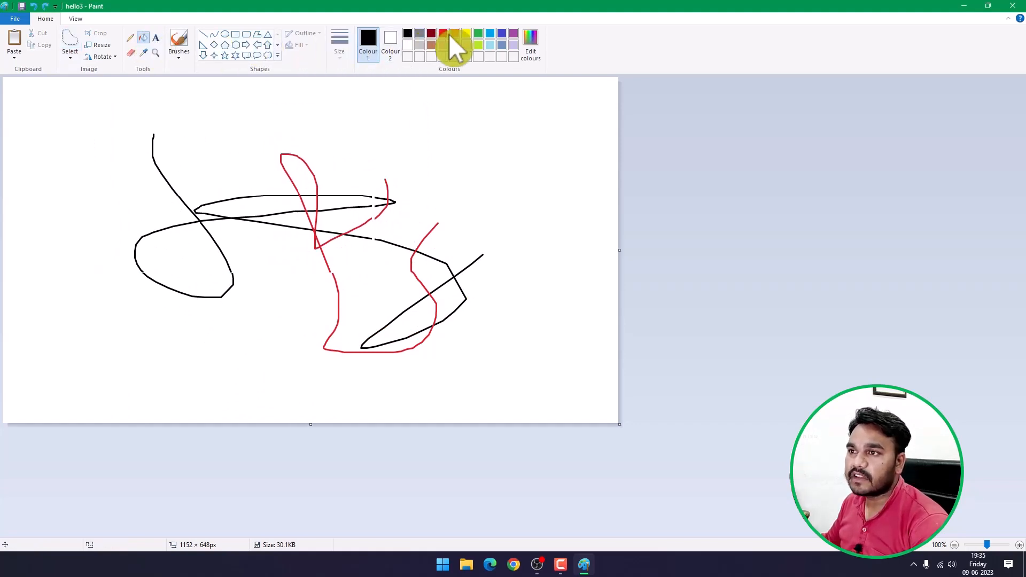
{"action": "left_click", "coordinate": [146, 115]}
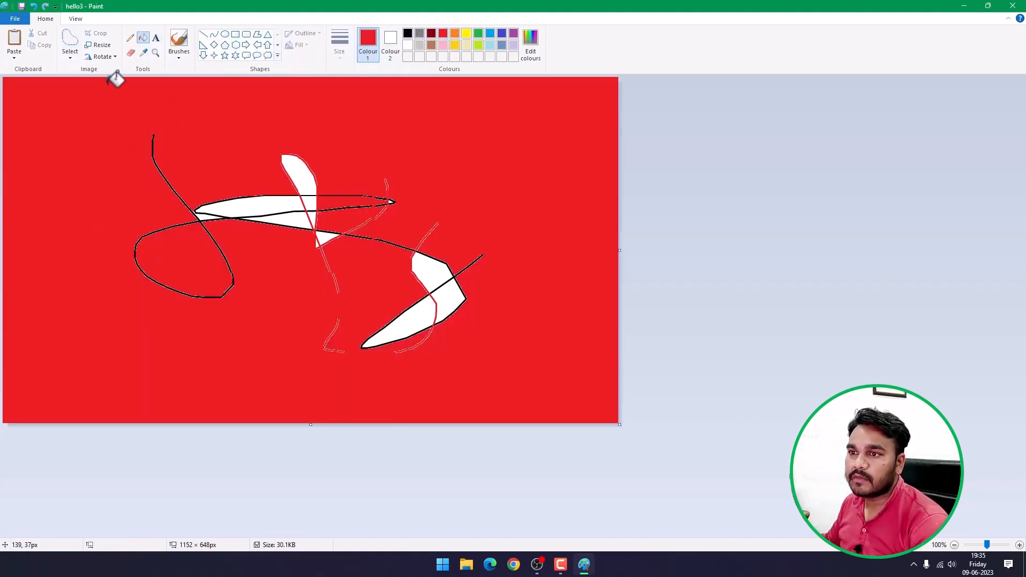
{"action": "left_click", "coordinate": [430, 33]}
{"action": "left_click", "coordinate": [292, 124]}
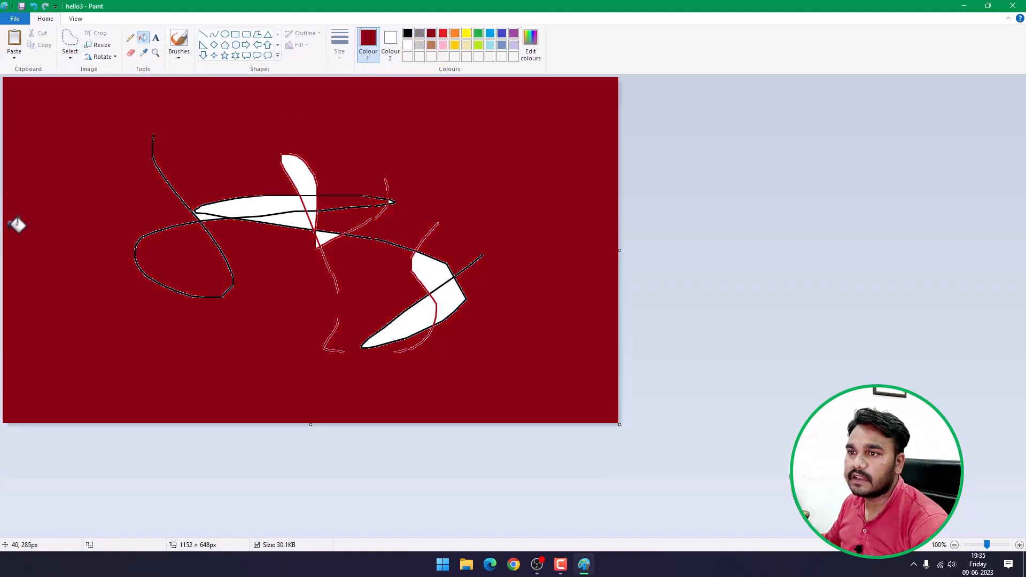
Outline an irregular free-form area over the left half of the dark red drawing, move it across the canvas, and undo the move
{"action": "left_click", "coordinate": [73, 41]}
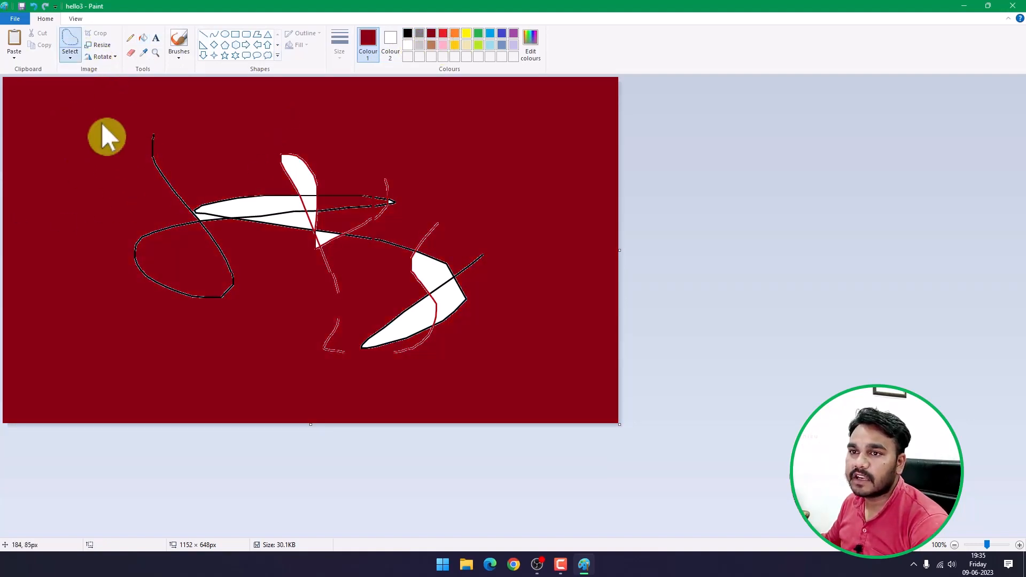
{"action": "mouse_move", "coordinate": [101, 122]}
{"action": "left_mouse_down"}
{"action": "mouse_move", "coordinate": [113, 204]}
{"action": "mouse_move", "coordinate": [108, 304]}
{"action": "left_mouse_up"}
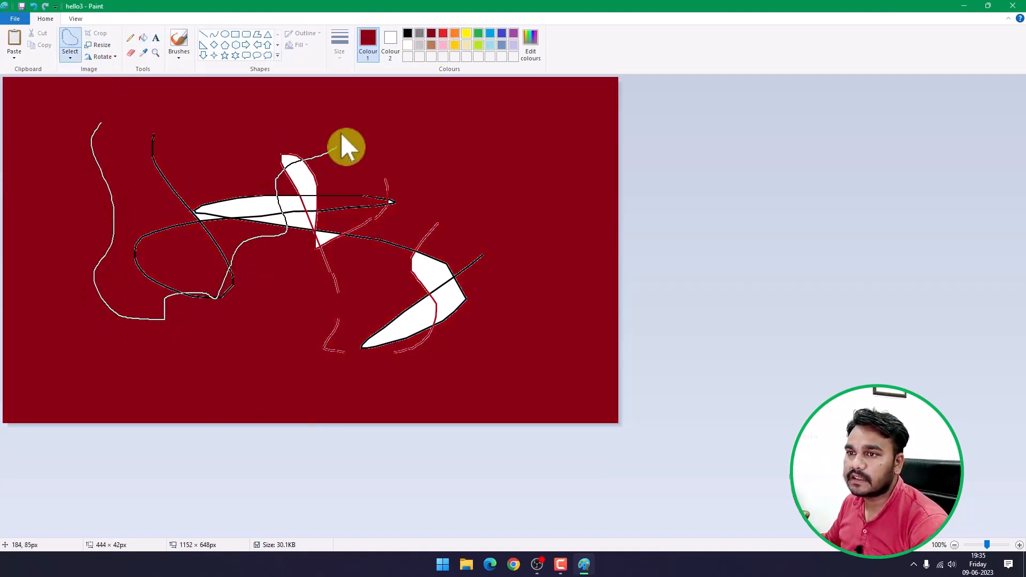
{"action": "left_click_drag", "start_coordinate": [204, 120], "coordinate": [102, 124]}
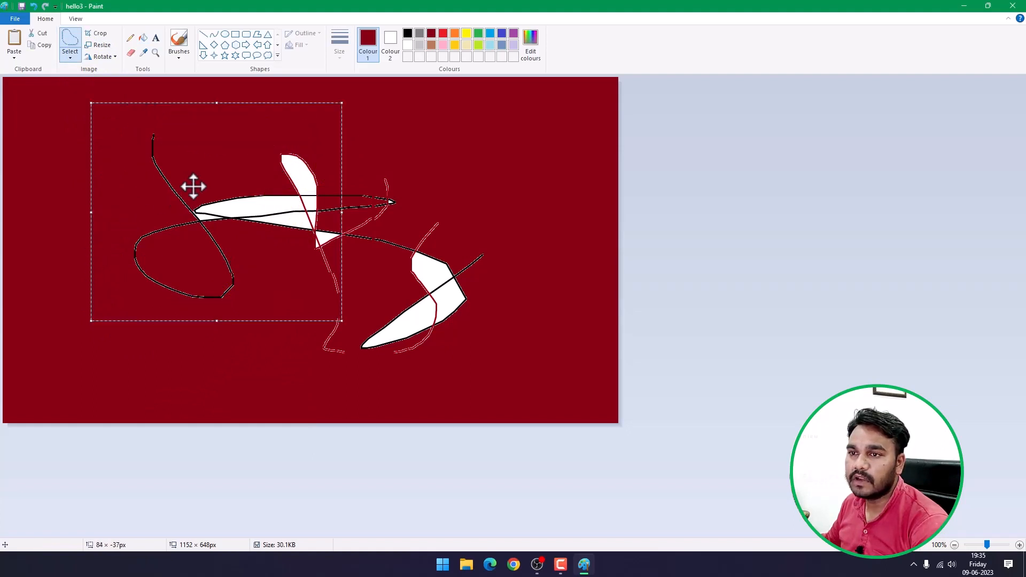
{"action": "mouse_move", "coordinate": [213, 188]}
{"action": "left_mouse_down"}
{"action": "mouse_move", "coordinate": [308, 174]}
{"action": "mouse_move", "coordinate": [394, 316]}
{"action": "mouse_move", "coordinate": [197, 188]}
{"action": "mouse_move", "coordinate": [85, 296]}
{"action": "mouse_move", "coordinate": [116, 191]}
{"action": "mouse_move", "coordinate": [435, 277]}
{"action": "mouse_move", "coordinate": [451, 206]}
{"action": "mouse_move", "coordinate": [138, 185]}
{"action": "mouse_move", "coordinate": [426, 226]}
{"action": "mouse_move", "coordinate": [298, 155]}
{"action": "mouse_move", "coordinate": [133, 284]}
{"action": "mouse_move", "coordinate": [145, 155]}
{"action": "mouse_move", "coordinate": [350, 219]}
{"action": "left_mouse_up"}
{"action": "key", "text": "ctrl+z"}
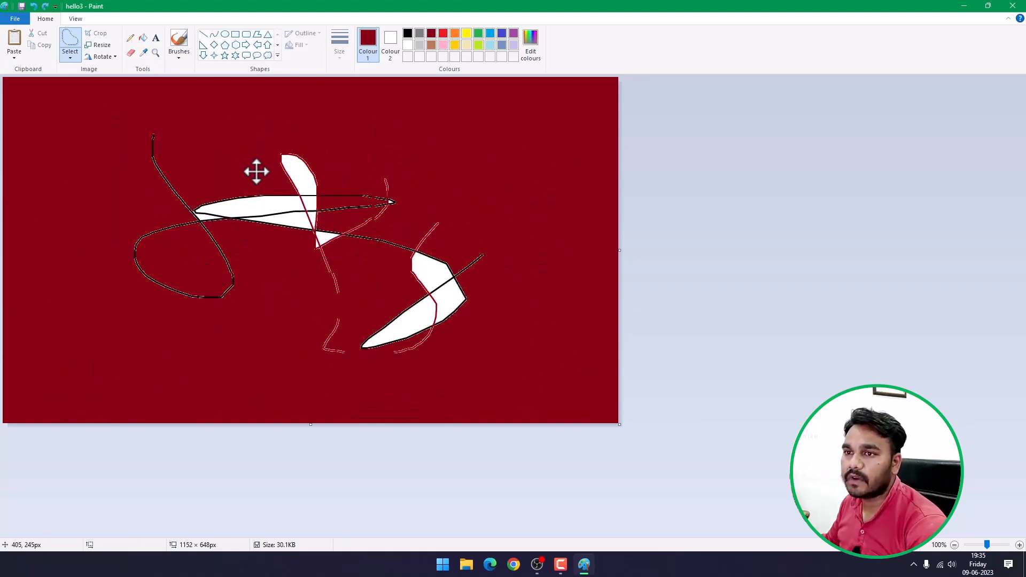
Select the whole picture and invert the selection
{"action": "left_click", "coordinate": [70, 57]}
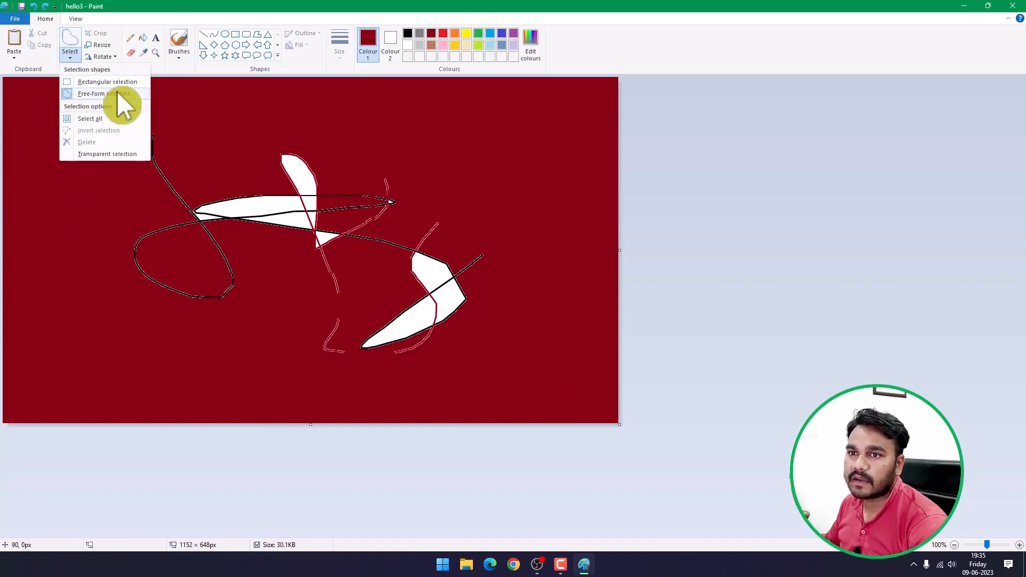
{"action": "left_click", "coordinate": [86, 119]}
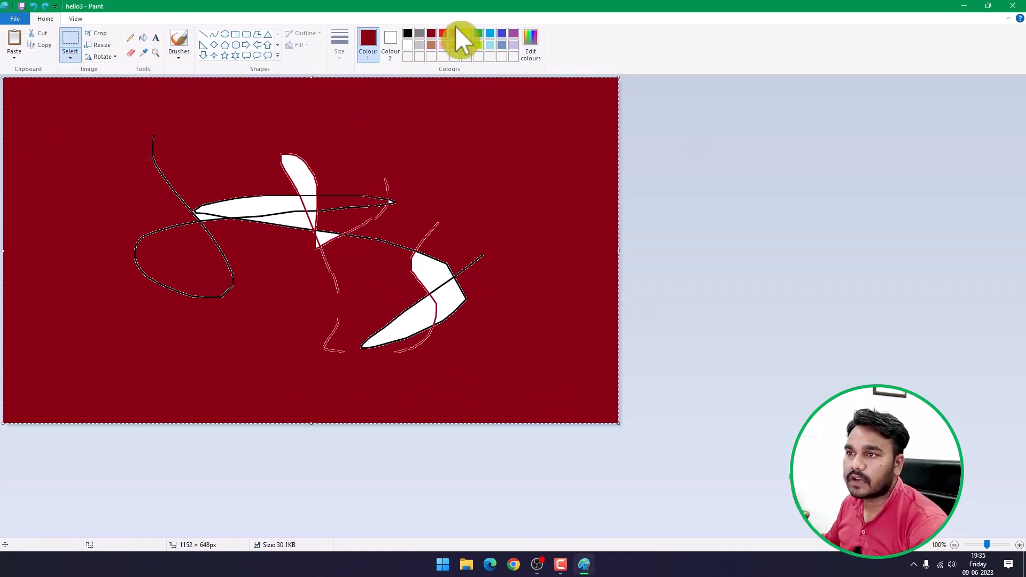
{"action": "left_click", "coordinate": [72, 60]}
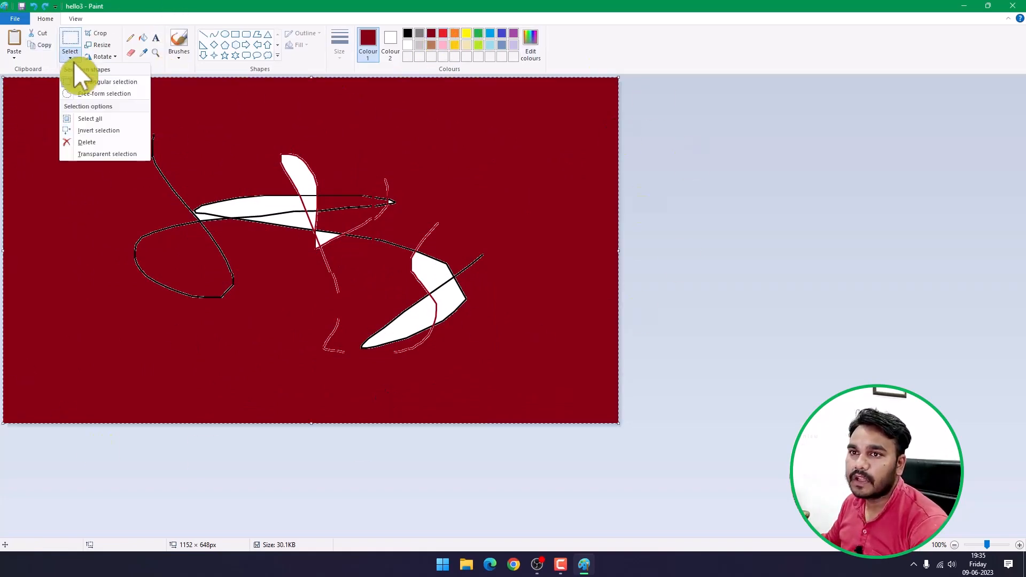
{"action": "left_click", "coordinate": [87, 131]}
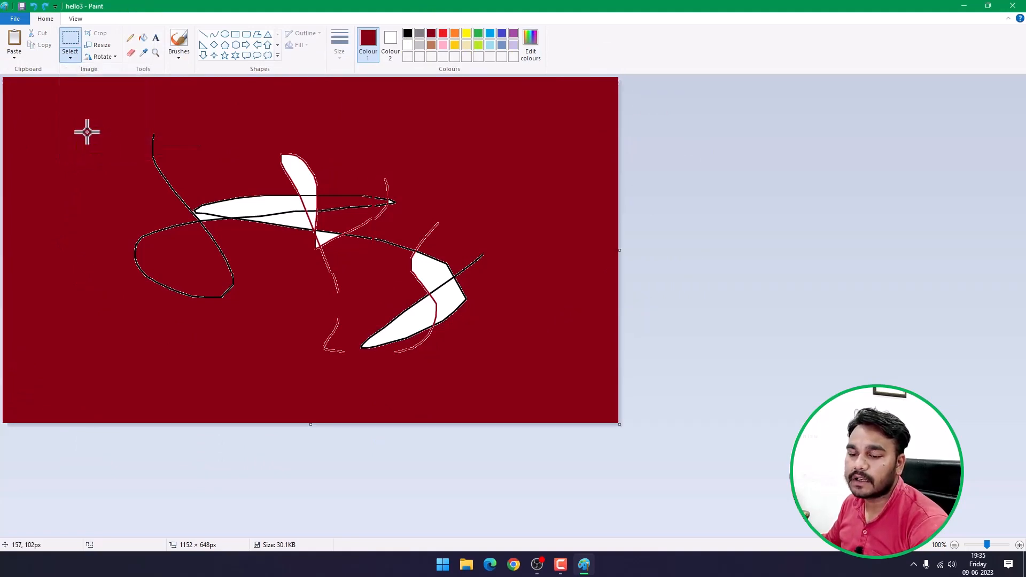
Select the whole picture again and check the delete and transparent selection options without applying them
{"action": "left_click", "coordinate": [71, 55]}
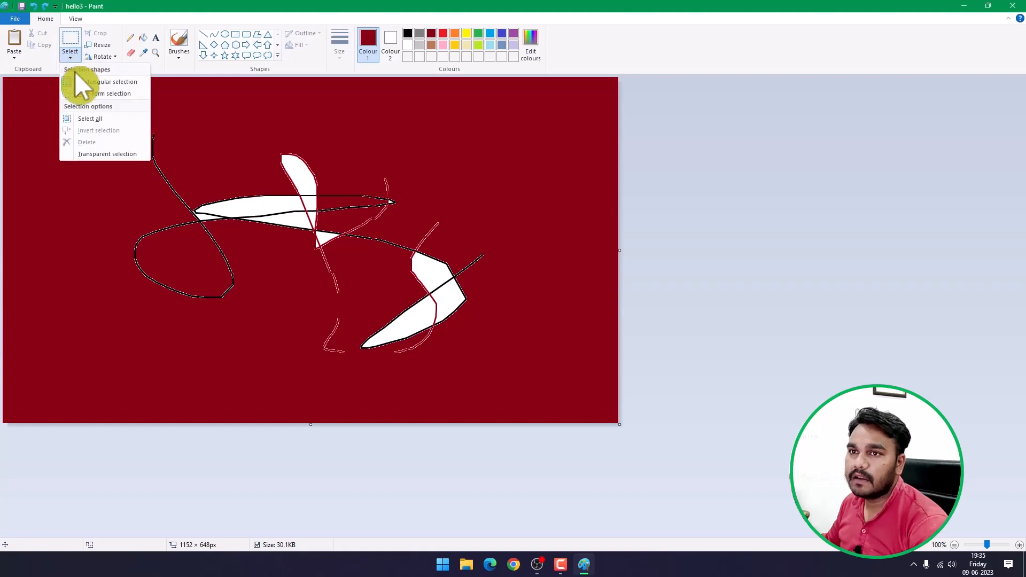
{"action": "left_click", "coordinate": [87, 118]}
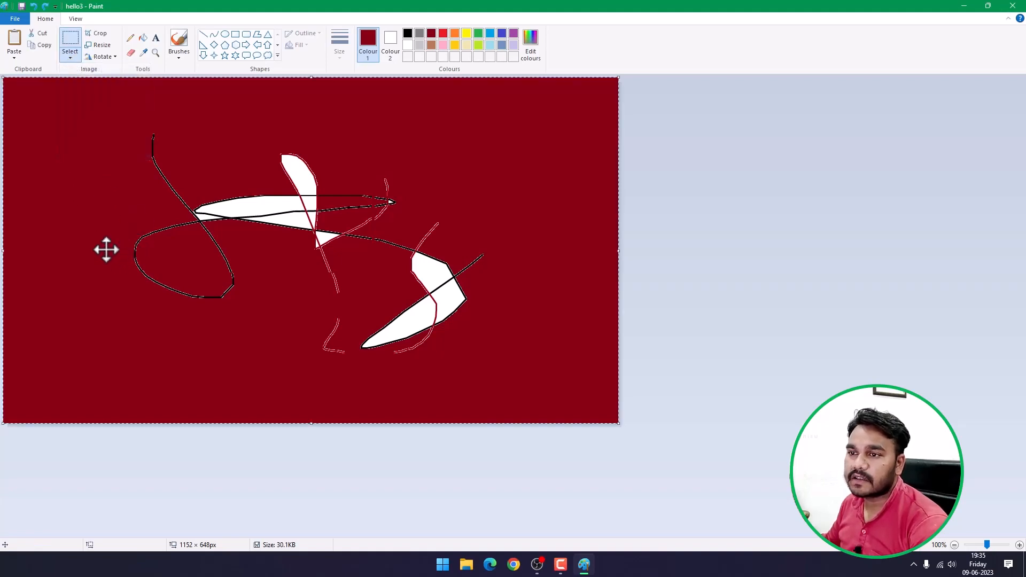
{"action": "left_click", "coordinate": [72, 57]}
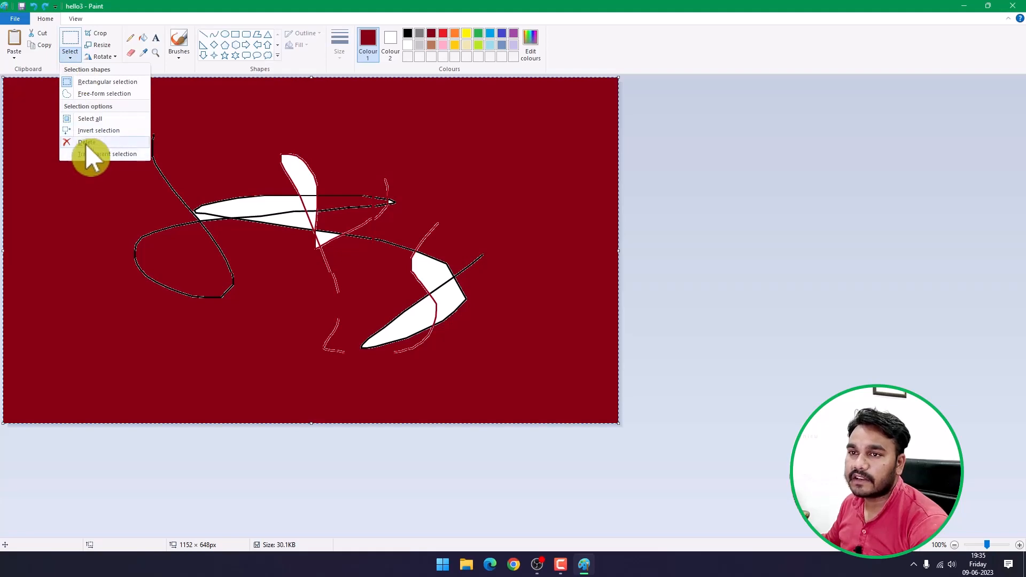
{"action": "left_click", "coordinate": [233, 144]}
{"action": "left_click", "coordinate": [71, 58]}
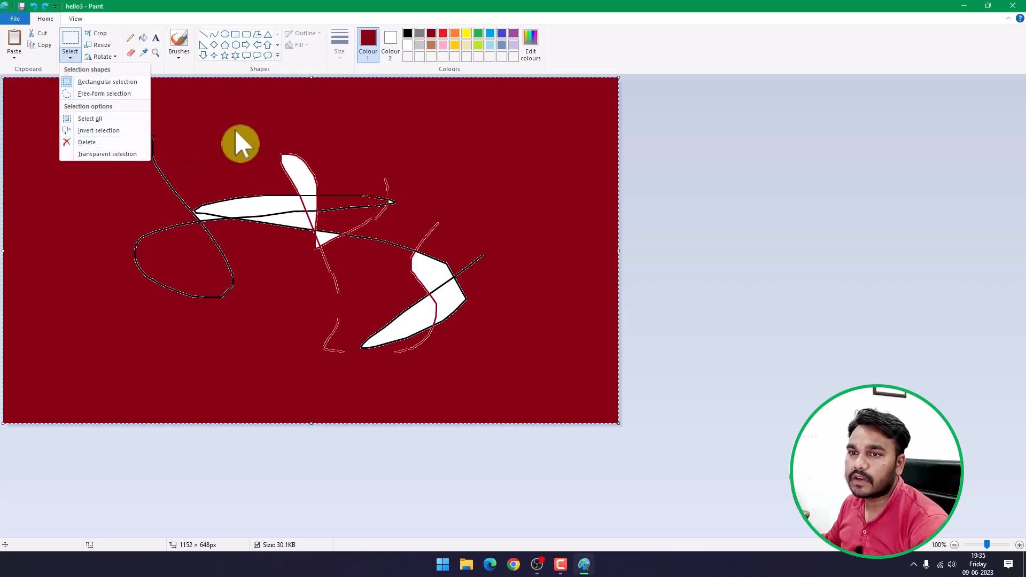
{"action": "left_click", "coordinate": [235, 144]}
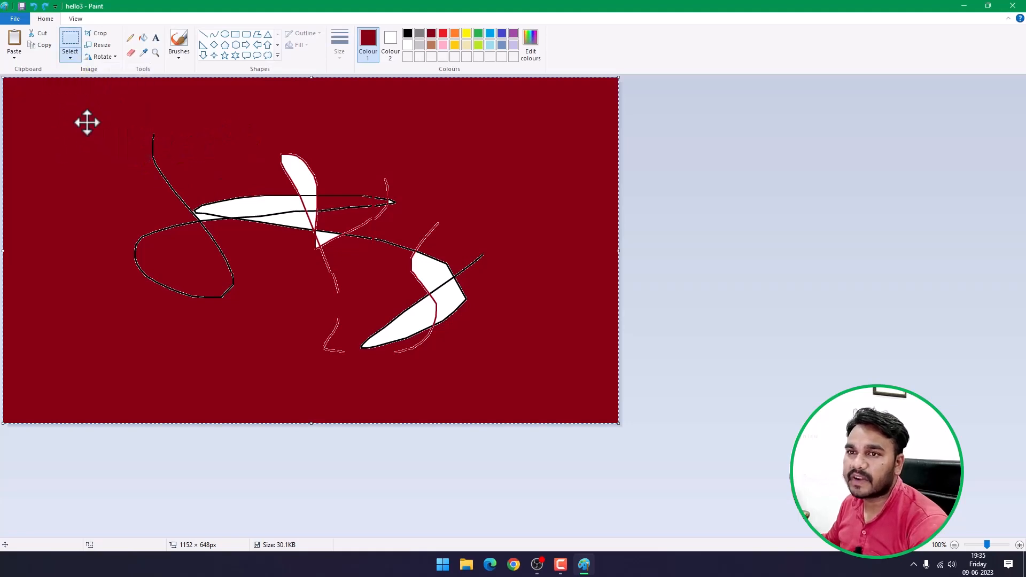
{"action": "left_click_drag", "start_coordinate": [99, 150], "coordinate": [100, 149]}
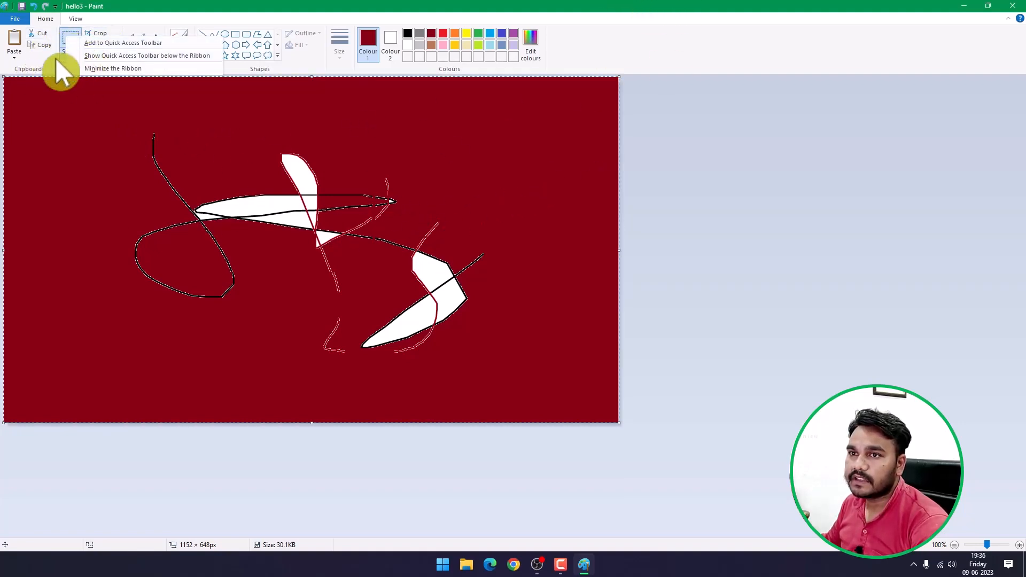
Crop the picture to a rectangular selection of about 725 × 436 px around the lines, and undo the crop
{"action": "left_click", "coordinate": [70, 56]}
{"action": "left_click", "coordinate": [82, 82]}
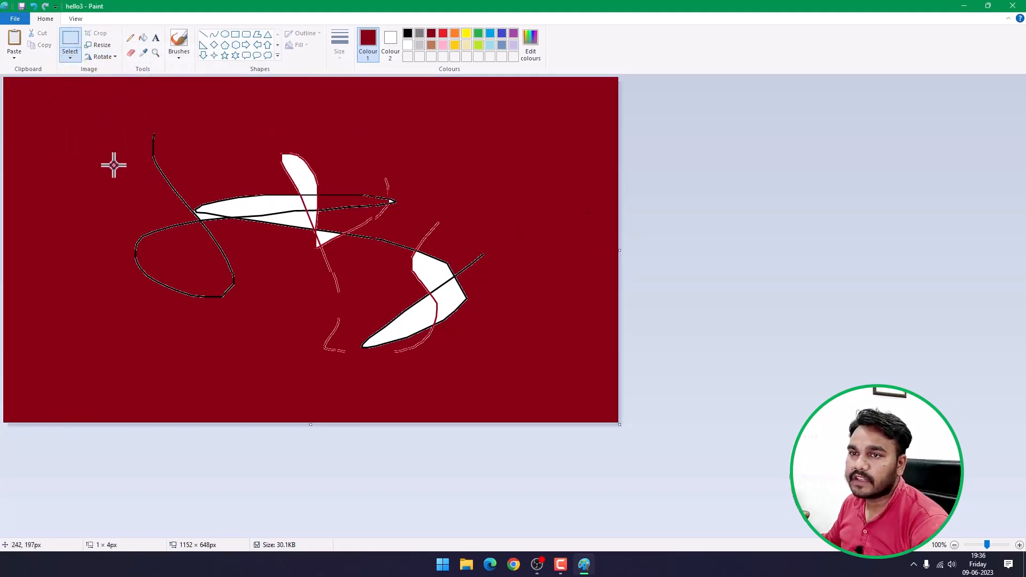
{"action": "left_click_drag", "start_coordinate": [104, 123], "coordinate": [491, 355]}
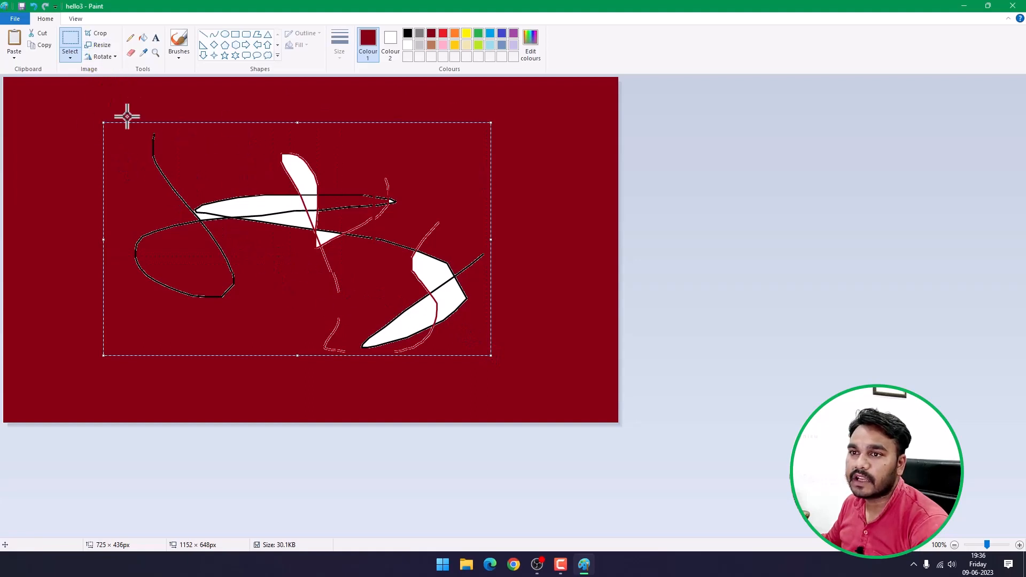
{"action": "left_click", "coordinate": [68, 57]}
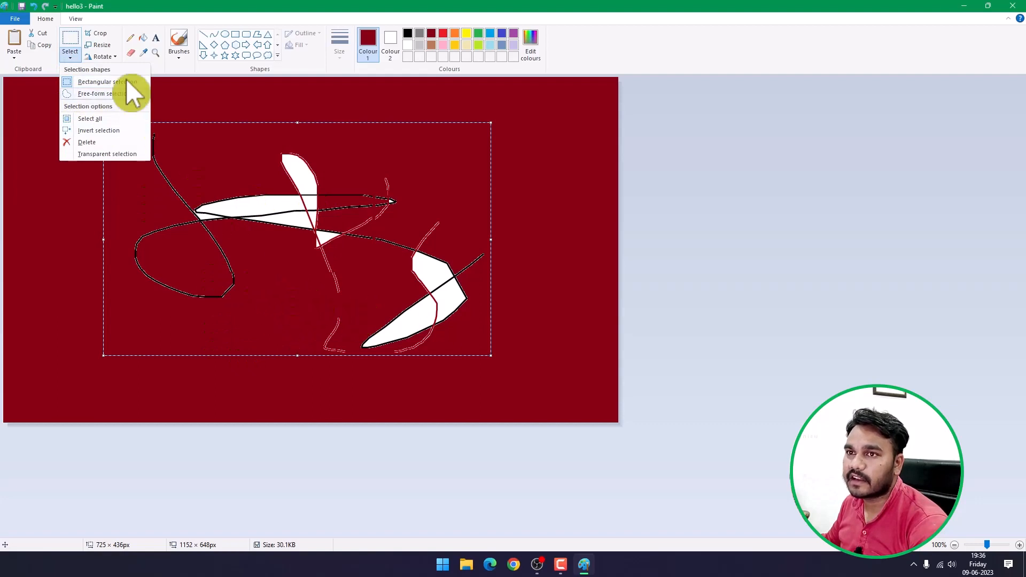
{"action": "left_click", "coordinate": [142, 2]}
{"action": "left_click", "coordinate": [96, 33]}
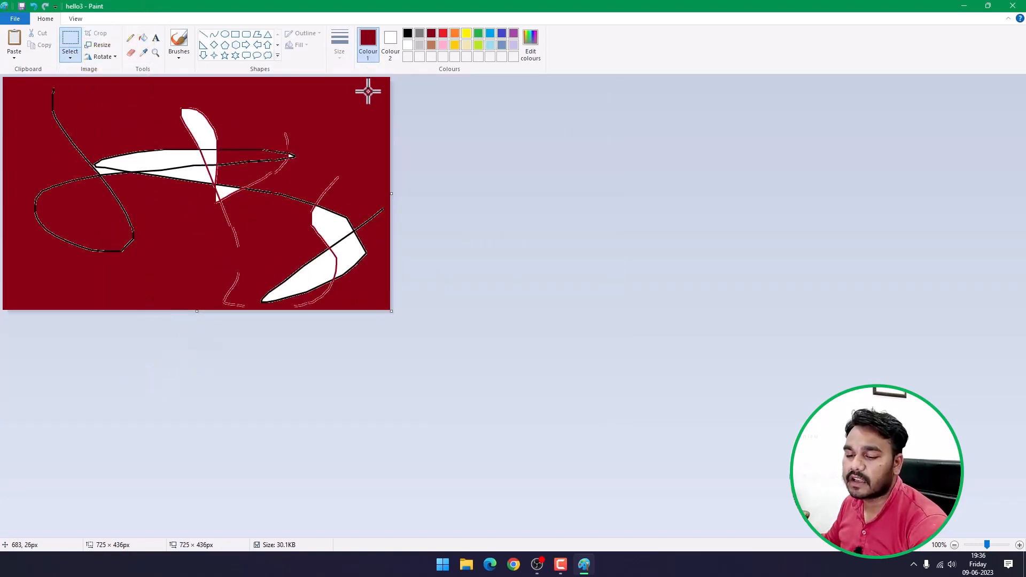
{"action": "key", "text": "ctrl+z"}
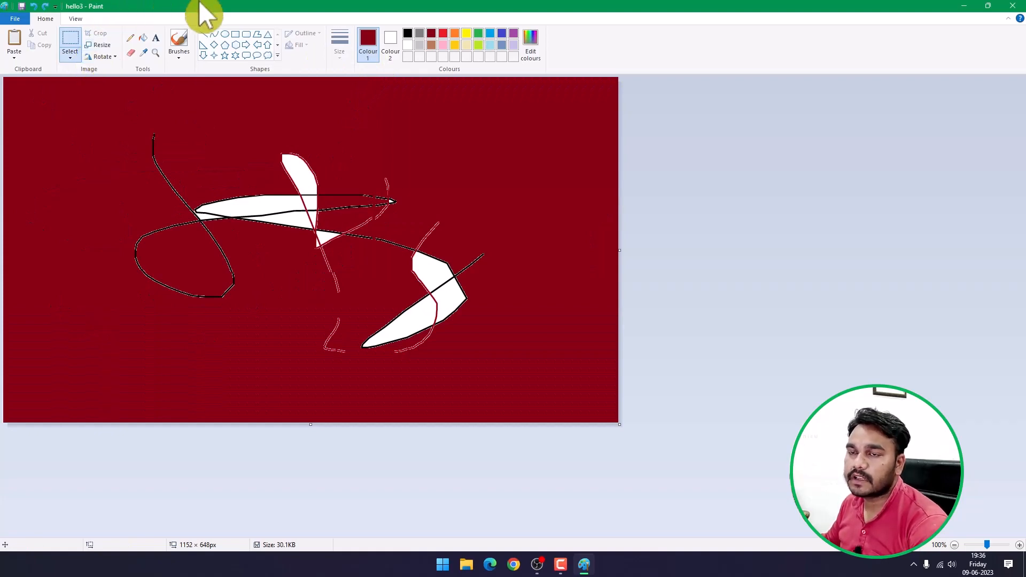
Open the Resize and Skew settings and examine the horizontal and vertical resize percentages
{"action": "left_click", "coordinate": [102, 46]}
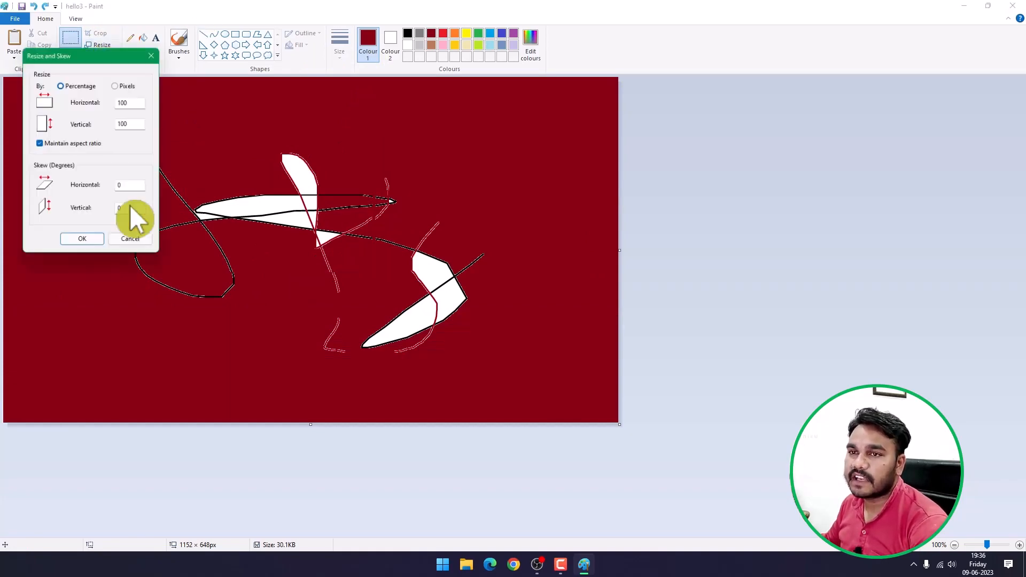
{"action": "left_click_drag", "start_coordinate": [78, 51], "coordinate": [133, 99]}
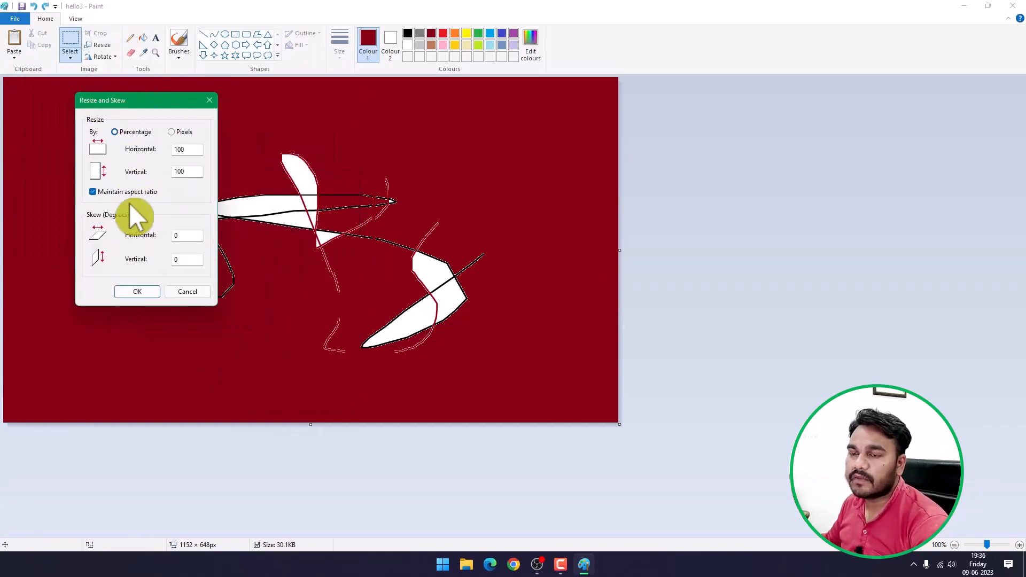
{"action": "double_click", "coordinate": [189, 150]}
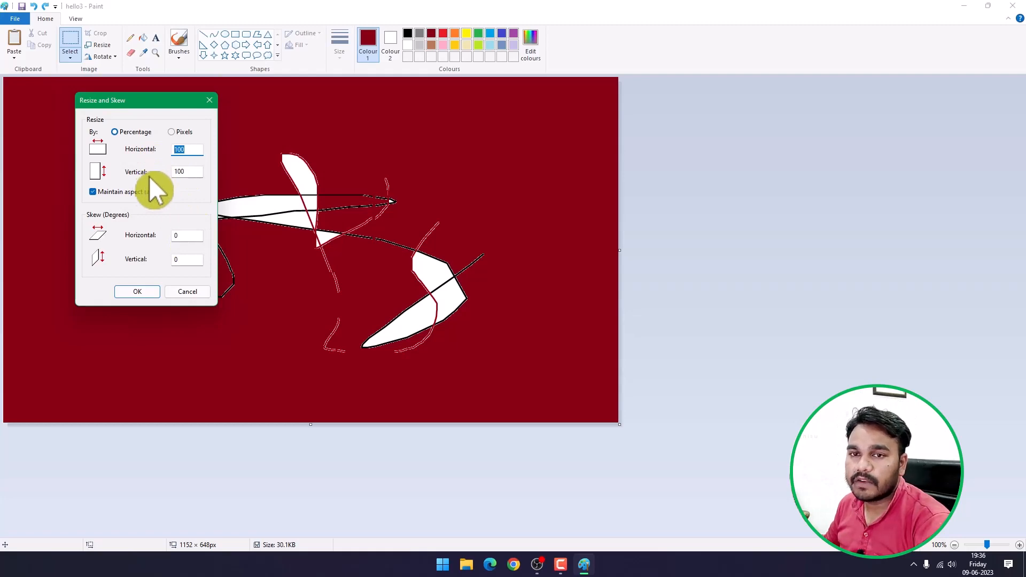
{"action": "double_click", "coordinate": [189, 173]}
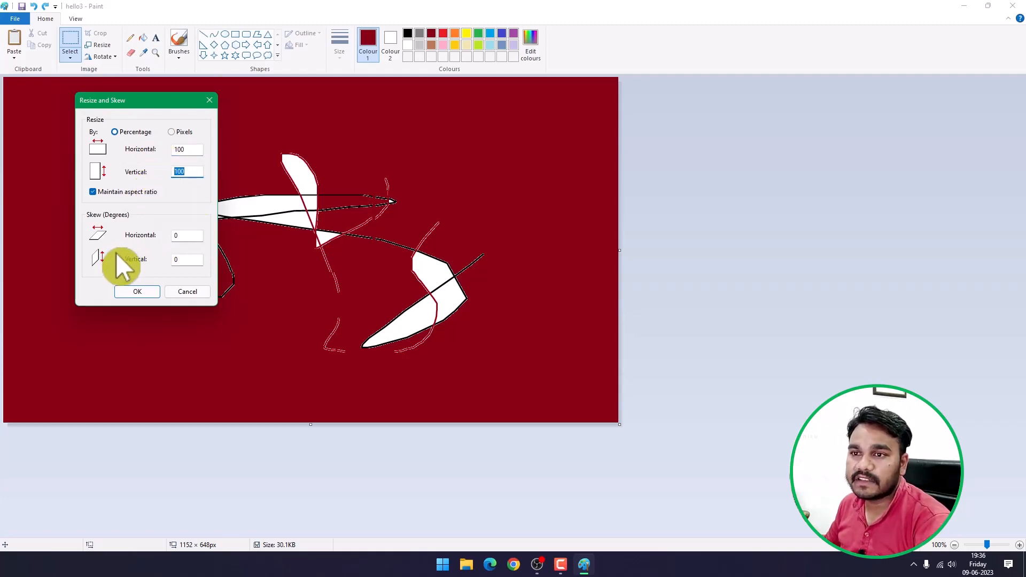
{"action": "left_click", "coordinate": [191, 149]}
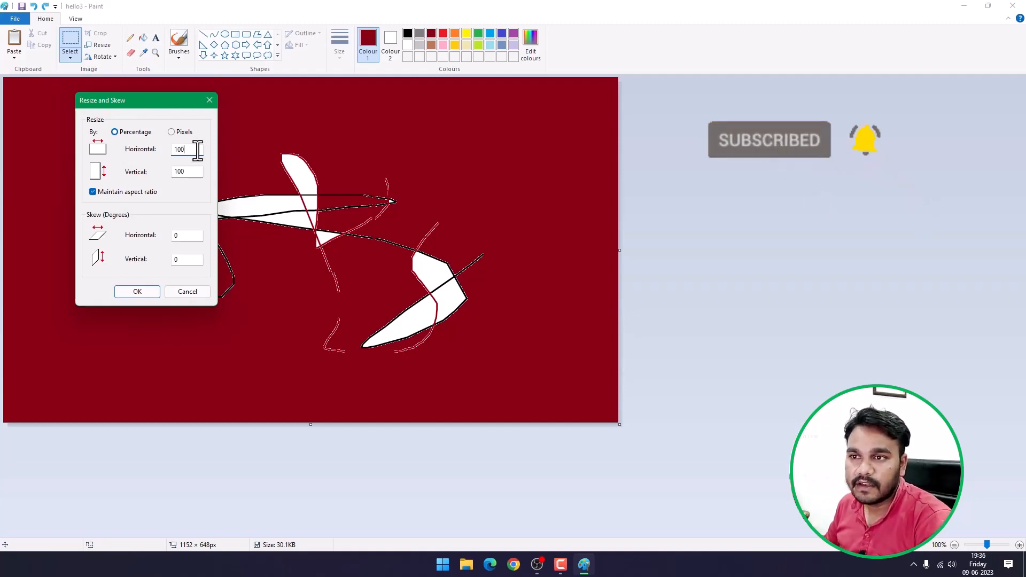
{"action": "left_click_drag", "start_coordinate": [192, 150], "coordinate": [159, 151]}
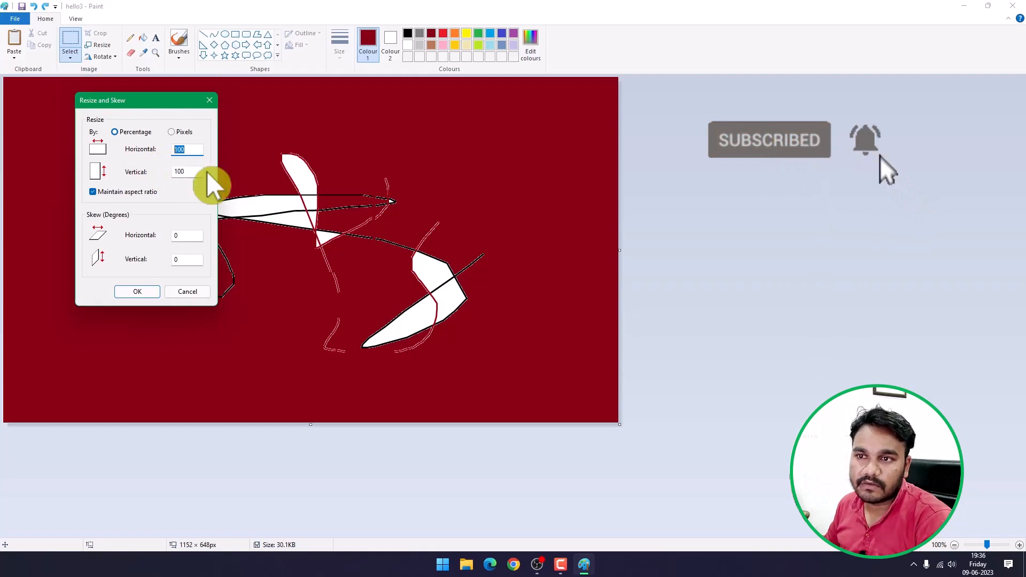
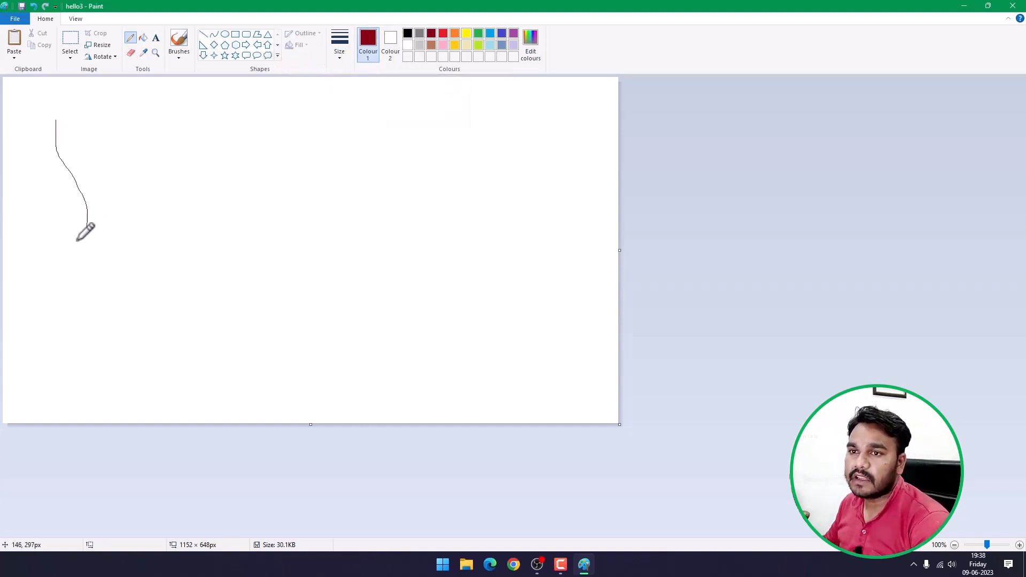
Draw a thin dark red wavy freehand line across the upper left of the blank canvas with the Pencil
{"action": "mouse_move", "coordinate": [122, 140]}
{"action": "left_mouse_down"}
{"action": "mouse_move", "coordinate": [190, 176]}
{"action": "mouse_move", "coordinate": [228, 135]}
{"action": "left_mouse_up"}
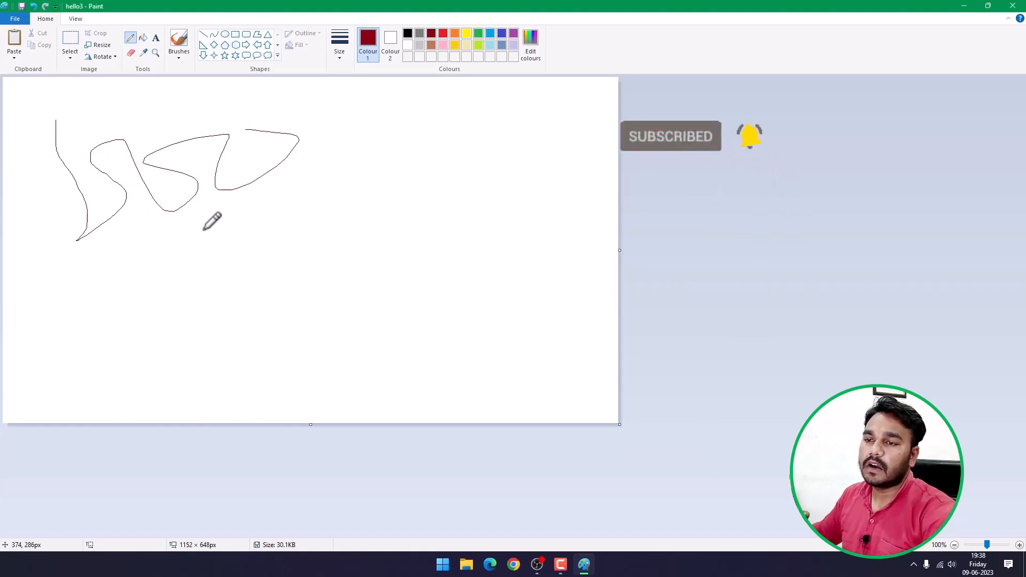
Draw dark red Pencil strokes of varying thickness: a thick scribble mid-canvas, an open leaf shape beside it and a thin loop below the wavy line
{"action": "mouse_move", "coordinate": [260, 196]}
{"action": "left_mouse_down"}
{"action": "mouse_move", "coordinate": [310, 216]}
{"action": "mouse_move", "coordinate": [385, 161]}
{"action": "left_mouse_up"}
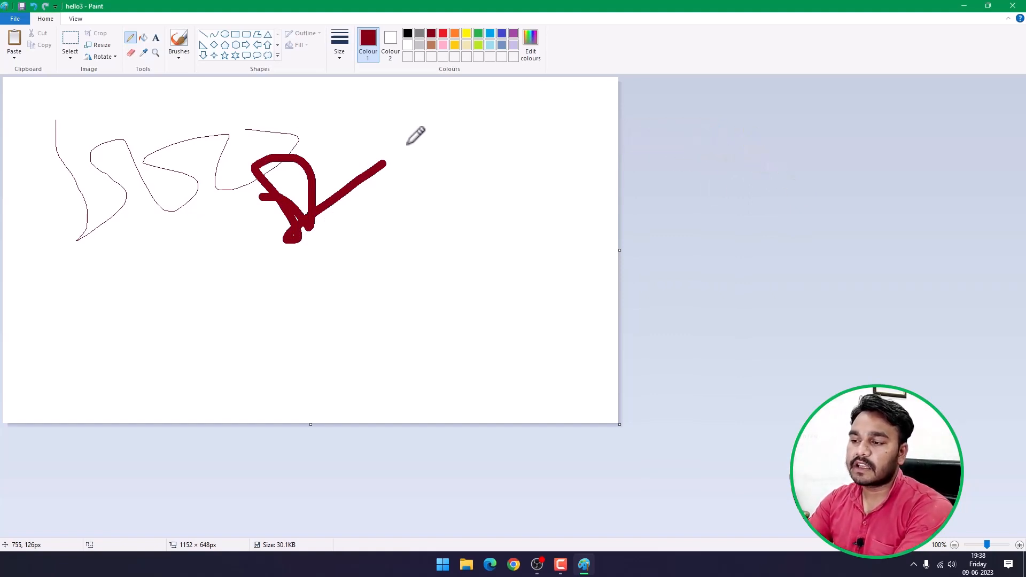
{"action": "left_click_drag", "start_coordinate": [394, 150], "coordinate": [429, 249]}
{"action": "left_click_drag", "start_coordinate": [431, 319], "coordinate": [423, 142]}
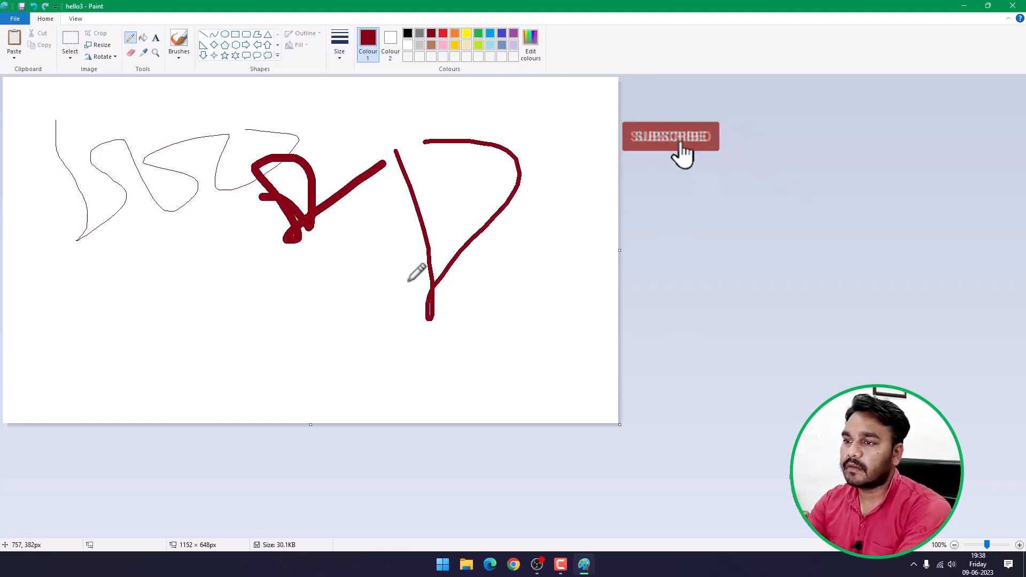
{"action": "mouse_move", "coordinate": [205, 193]}
{"action": "left_mouse_down"}
{"action": "mouse_move", "coordinate": [218, 301]}
{"action": "mouse_move", "coordinate": [175, 232]}
{"action": "mouse_move", "coordinate": [185, 331]}
{"action": "left_mouse_up"}
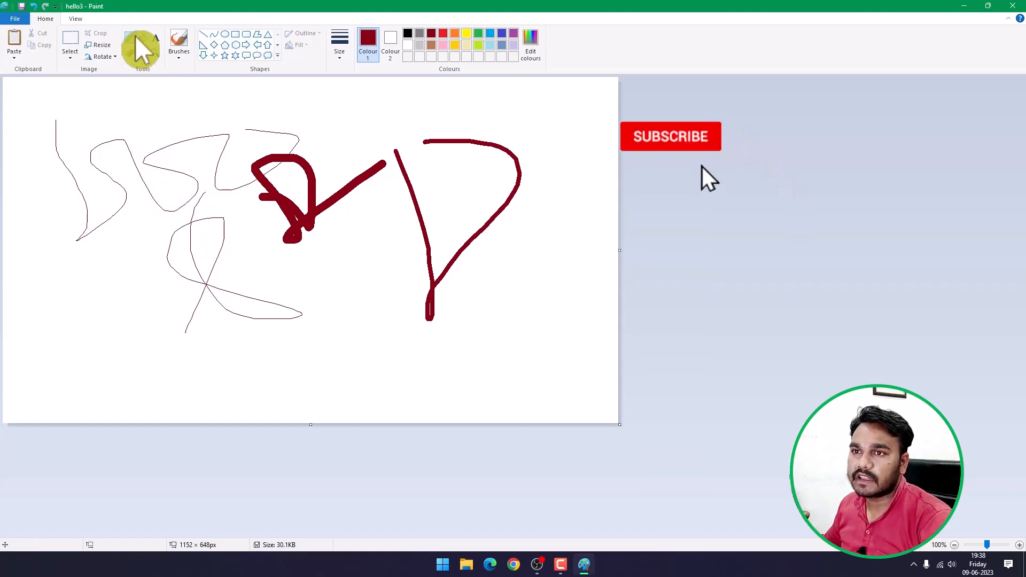
Erase narrow gaps through the thin wavy line and the thick scribble with the small Eraser
{"action": "left_click", "coordinate": [132, 53]}
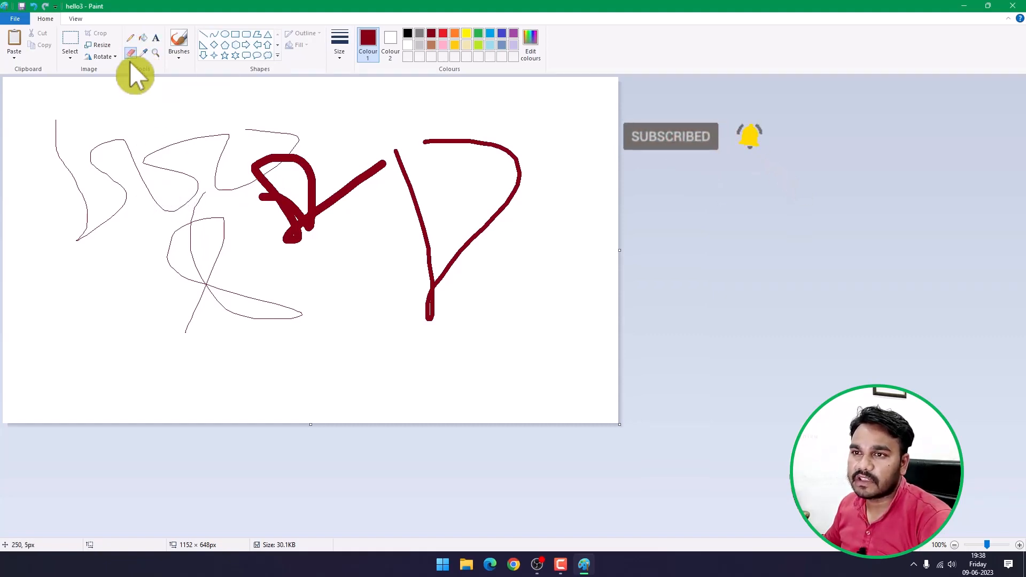
{"action": "mouse_move", "coordinate": [109, 236]}
{"action": "left_mouse_down"}
{"action": "mouse_move", "coordinate": [124, 178]}
{"action": "mouse_move", "coordinate": [146, 156]}
{"action": "left_mouse_up"}
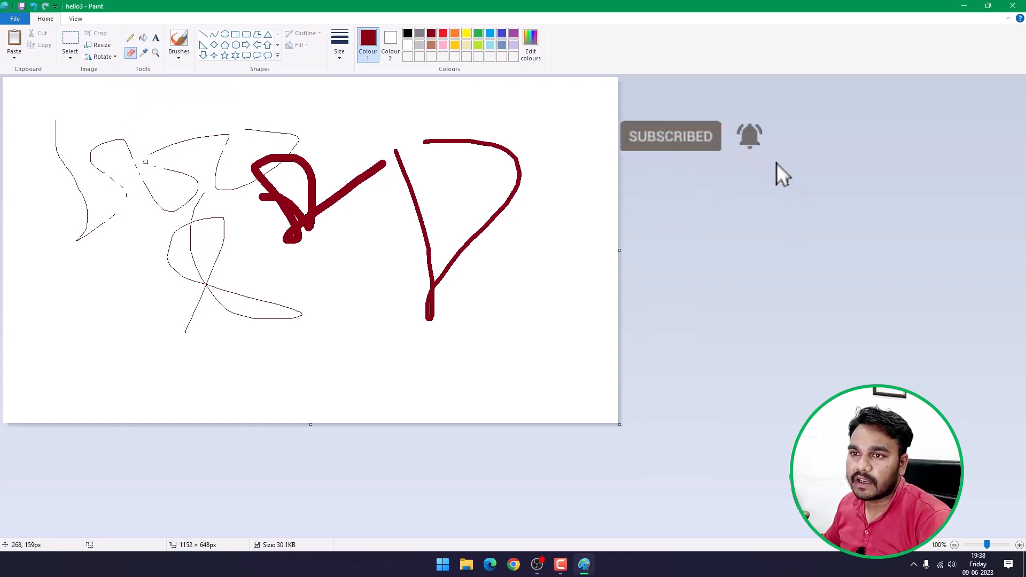
{"action": "mouse_move", "coordinate": [143, 223]}
{"action": "left_mouse_down"}
{"action": "mouse_move", "coordinate": [211, 185]}
{"action": "mouse_move", "coordinate": [281, 176]}
{"action": "mouse_move", "coordinate": [257, 155]}
{"action": "mouse_move", "coordinate": [228, 206]}
{"action": "left_mouse_up"}
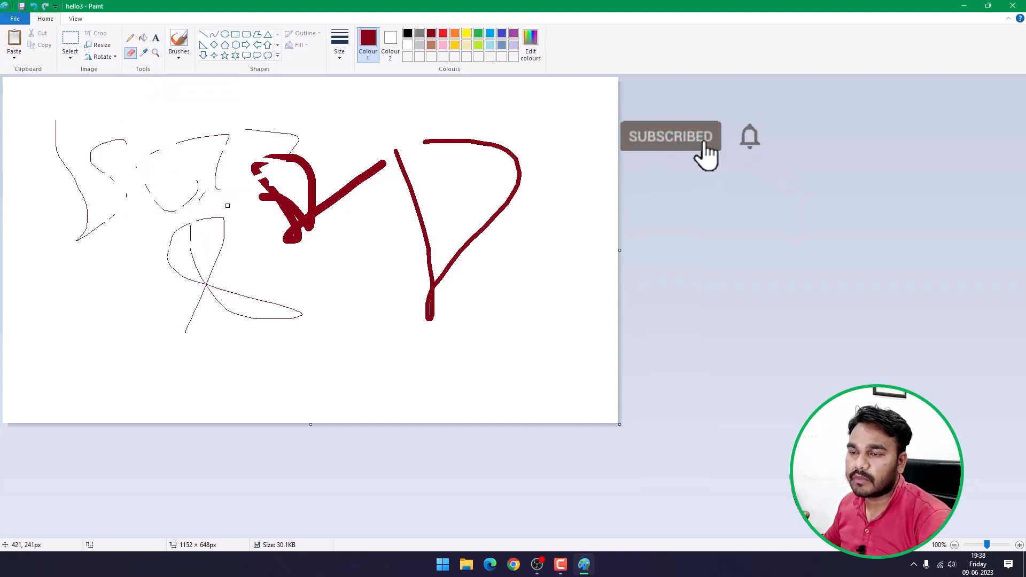
Enlarge the Eraser and wipe away wide parts of the thin lines and the upper edge of the thick scribble
{"action": "key", "text": "ctrl+plus"}
{"action": "key", "text": "ctrl+plus"}
{"action": "key", "text": "ctrl+plus"}
{"action": "key", "text": "ctrl+plus"}
{"action": "key", "text": "ctrl+plus"}
{"action": "key", "text": "ctrl+plus"}
{"action": "key", "text": "ctrl+plus"}
{"action": "key", "text": "ctrl+plus"}
{"action": "key", "text": "ctrl+plus"}
{"action": "key", "text": "ctrl+plus"}
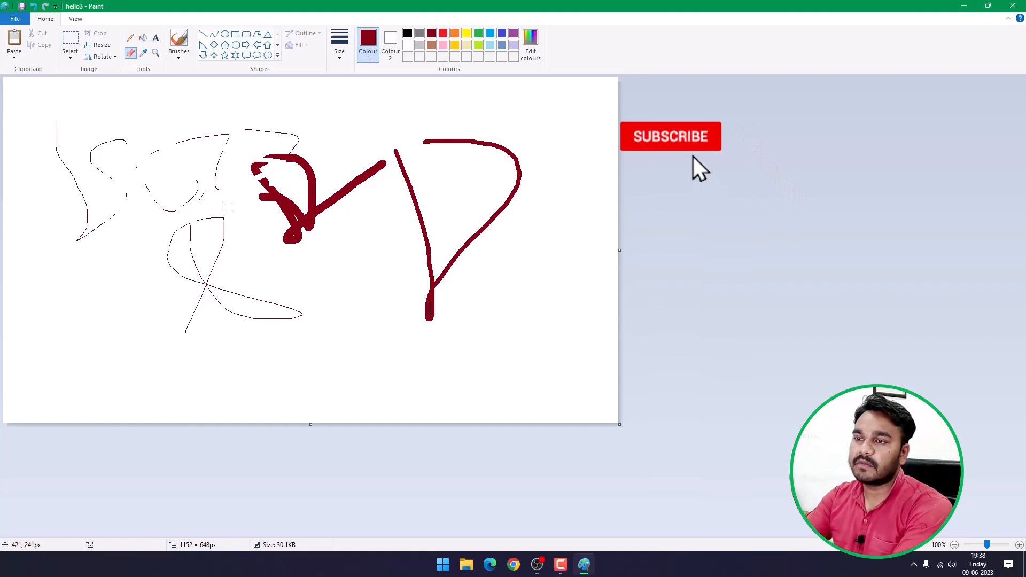
{"action": "key", "text": "ctrl+plus"}
{"action": "key", "text": "ctrl+plus"}
{"action": "key", "text": "ctrl+plus"}
{"action": "key", "text": "ctrl+plus"}
{"action": "key", "text": "ctrl+plus"}
{"action": "key", "text": "ctrl+plus"}
{"action": "key", "text": "ctrl+plus"}
{"action": "key", "text": "ctrl+plus"}
{"action": "key", "text": "ctrl+plus"}
{"action": "key", "text": "ctrl+plus"}
{"action": "key", "text": "ctrl+plus"}
{"action": "key", "text": "ctrl+plus"}
{"action": "key", "text": "ctrl+plus"}
{"action": "key", "text": "ctrl+plus"}
{"action": "key", "text": "ctrl+plus"}
{"action": "key", "text": "ctrl+plus"}
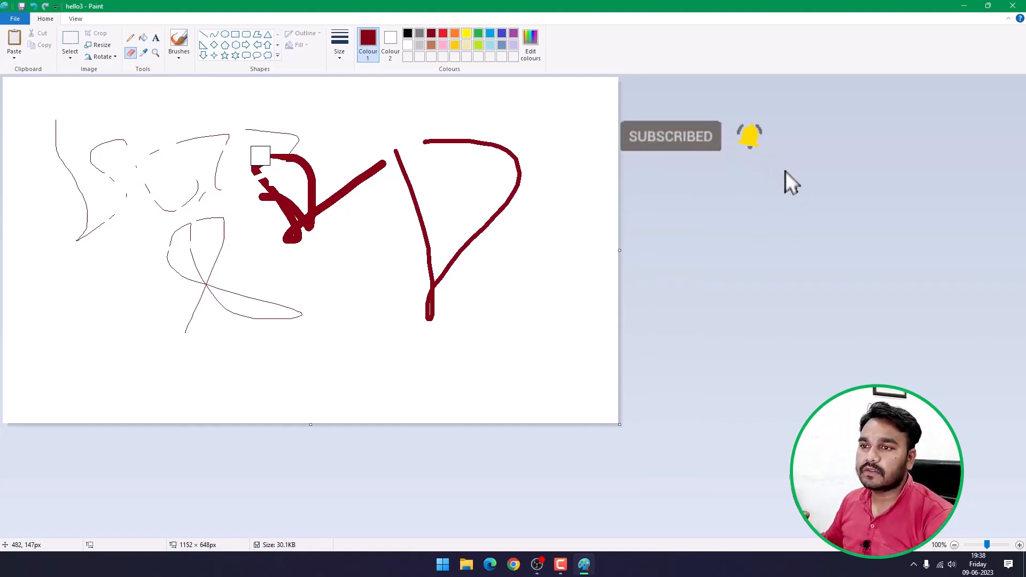
{"action": "mouse_move", "coordinate": [240, 156]}
{"action": "left_mouse_down"}
{"action": "mouse_move", "coordinate": [223, 144]}
{"action": "mouse_move", "coordinate": [182, 193]}
{"action": "mouse_move", "coordinate": [139, 171]}
{"action": "mouse_move", "coordinate": [146, 159]}
{"action": "mouse_move", "coordinate": [197, 171]}
{"action": "left_mouse_up"}
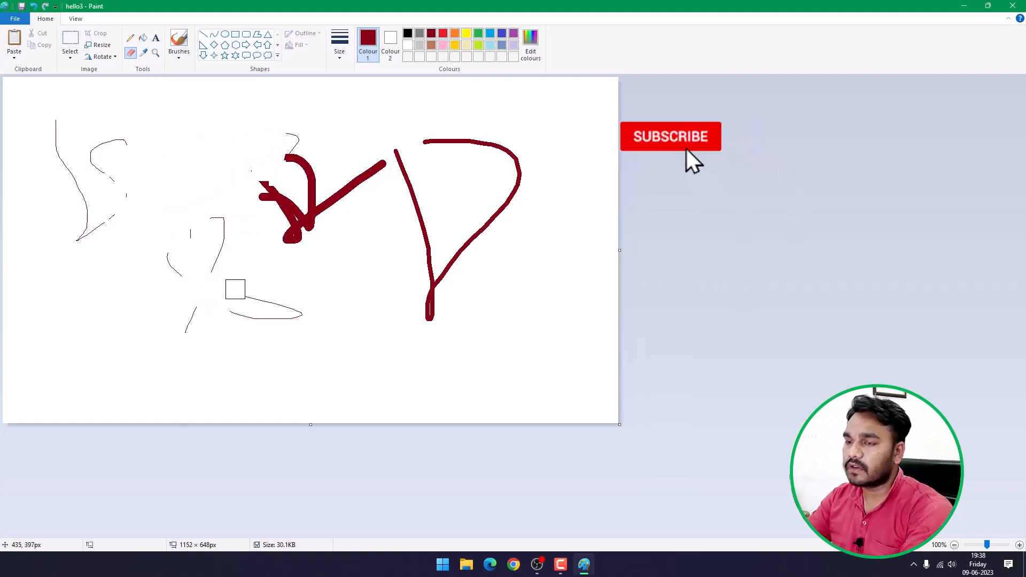
Reduce the Eraser size and erase most of the leftmost thin curves of the wavy line
{"action": "key", "text": "ctrl+minus"}
{"action": "key", "text": "ctrl+minus"}
{"action": "key", "text": "ctrl+minus"}
{"action": "key", "text": "ctrl+minus"}
{"action": "key", "text": "ctrl+minus"}
{"action": "key", "text": "ctrl+minus"}
{"action": "key", "text": "ctrl+minus"}
{"action": "key", "text": "ctrl+minus"}
{"action": "key", "text": "ctrl+minus"}
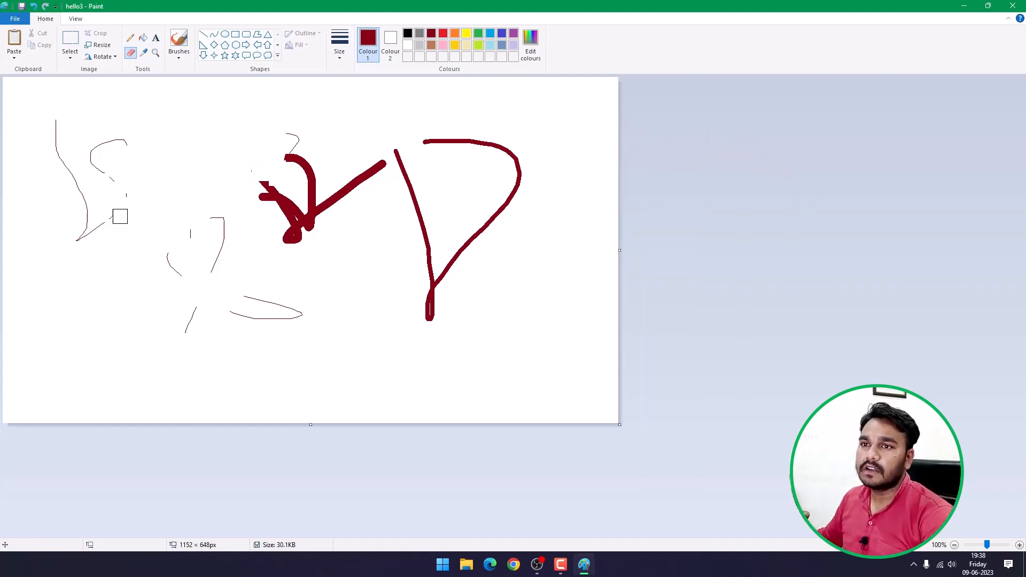
{"action": "mouse_move", "coordinate": [131, 130]}
{"action": "left_mouse_down"}
{"action": "mouse_move", "coordinate": [85, 153]}
{"action": "mouse_move", "coordinate": [66, 144]}
{"action": "left_mouse_up"}
{"action": "left_click_drag", "start_coordinate": [66, 181], "coordinate": [107, 133]}
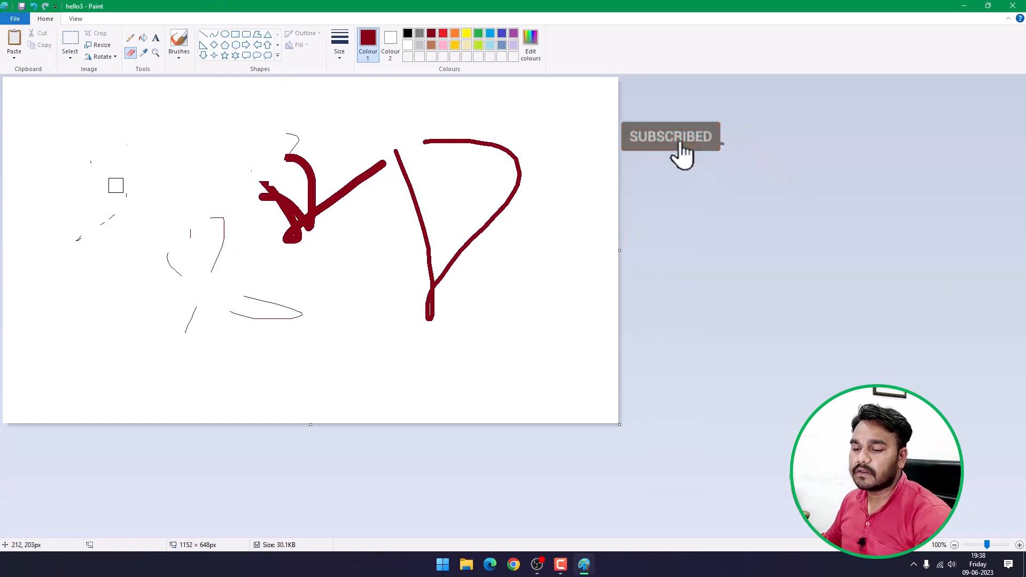
Draw a thin dark red self-crossing line with closed loops in the upper left of the canvas with the Pencil
{"action": "left_click", "coordinate": [130, 38]}
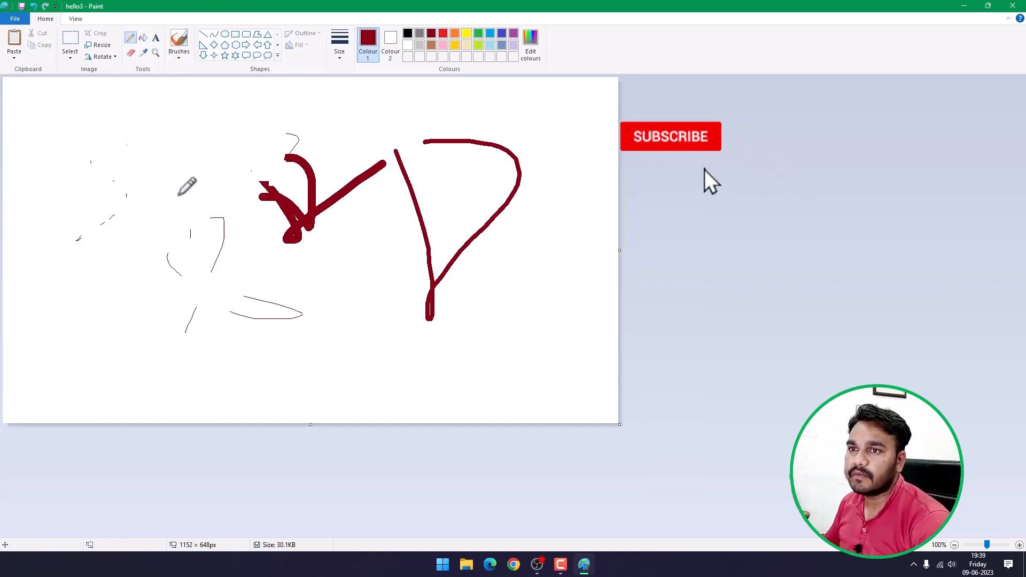
{"action": "mouse_move", "coordinate": [186, 146]}
{"action": "left_mouse_down"}
{"action": "mouse_move", "coordinate": [176, 222]}
{"action": "mouse_move", "coordinate": [235, 137]}
{"action": "left_mouse_up"}
{"action": "left_click_drag", "start_coordinate": [169, 151], "coordinate": [194, 209]}
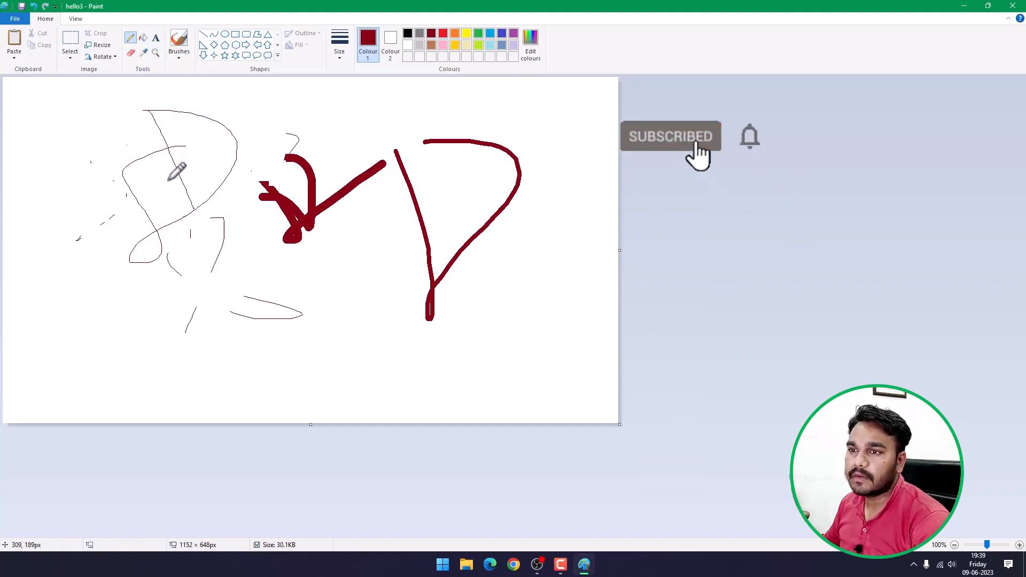
Fill the enclosed areas of the thin looped shape, including its small lower loop, with orange
{"action": "left_click", "coordinate": [143, 38]}
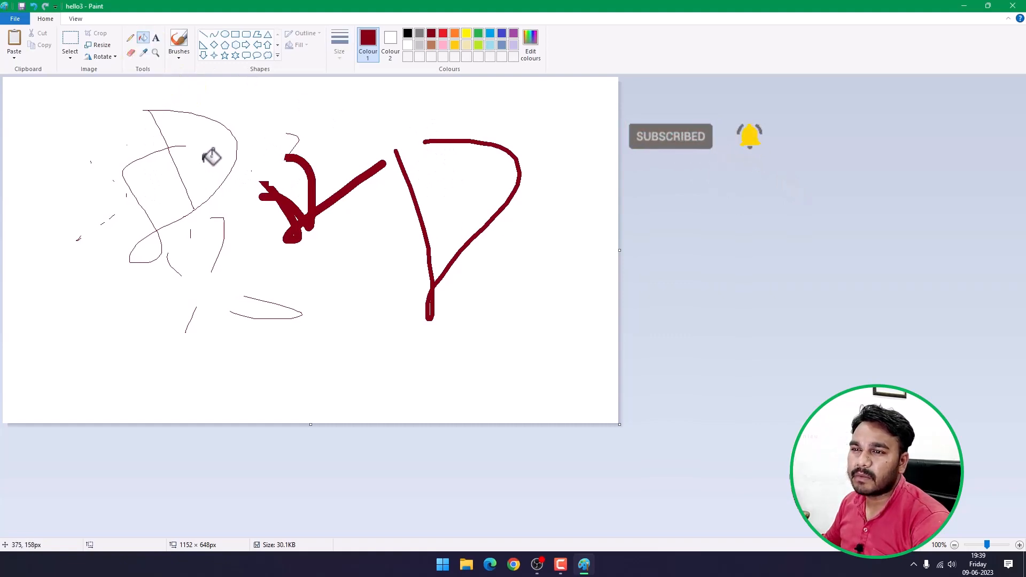
{"action": "left_click", "coordinate": [455, 33]}
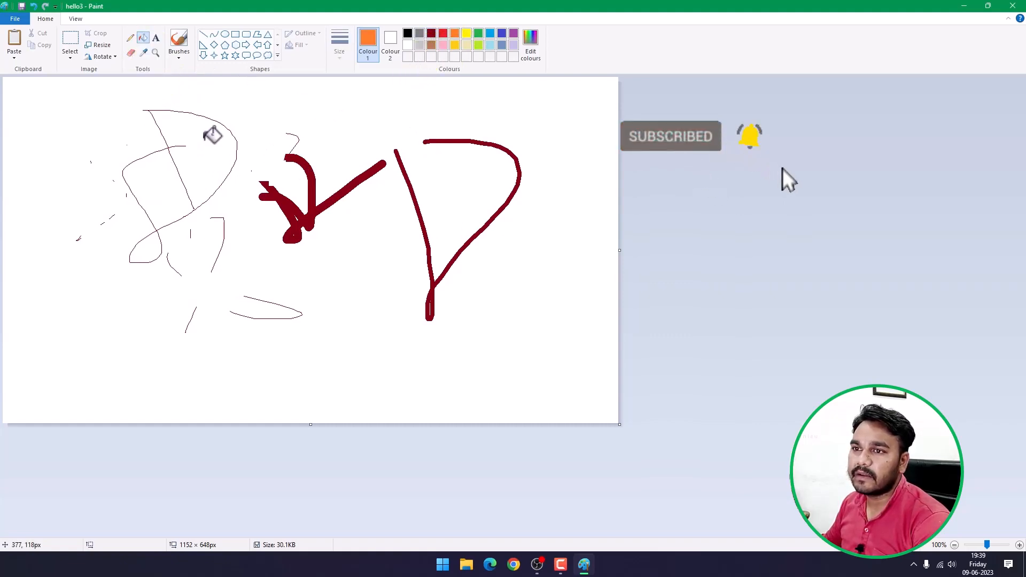
{"action": "left_click", "coordinate": [205, 140]}
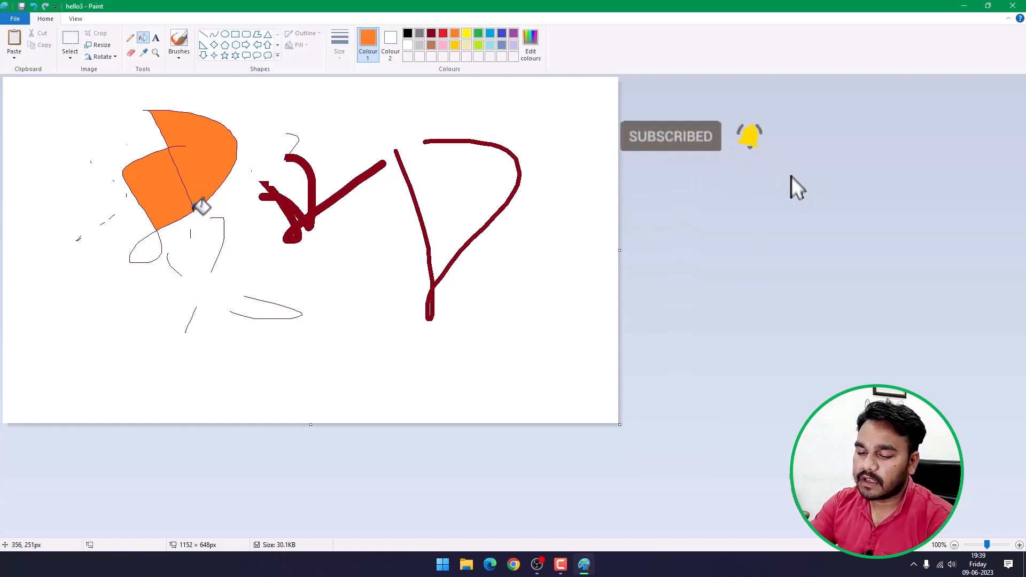
{"action": "scroll", "coordinate": [194, 211], "scroll_direction": "up", "scroll_amount": 3}
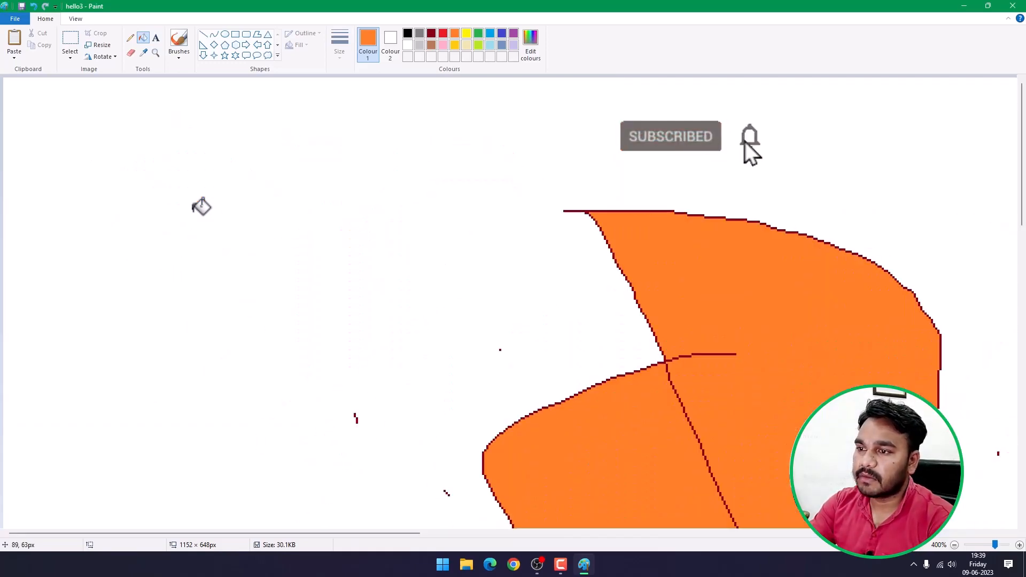
{"action": "scroll", "coordinate": [591, 252], "scroll_direction": "down", "scroll_amount": 5}
{"action": "scroll", "coordinate": [580, 254], "scroll_direction": "up", "scroll_amount": 3}
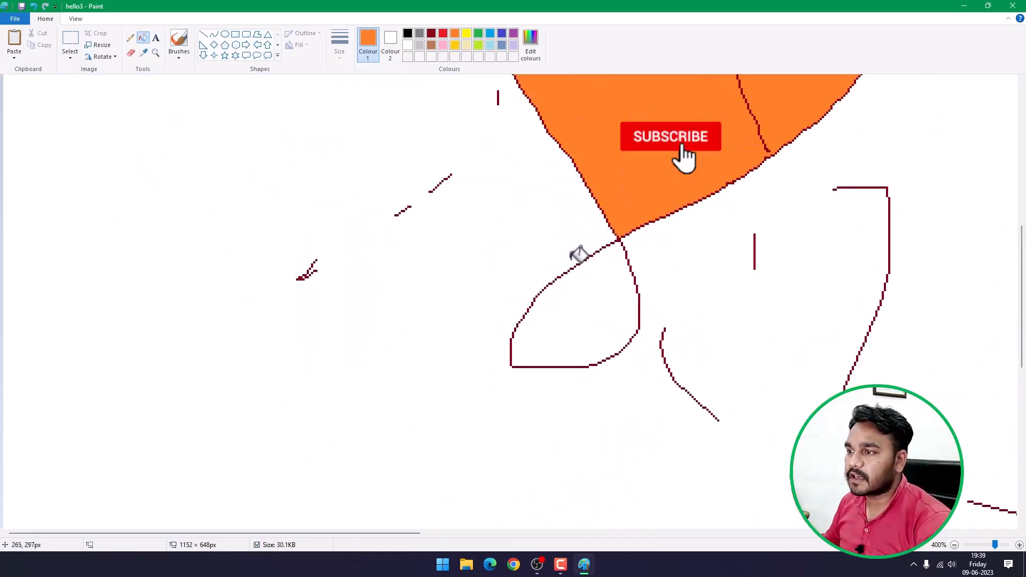
{"action": "scroll", "coordinate": [680, 267], "scroll_direction": "down", "scroll_amount": 1}
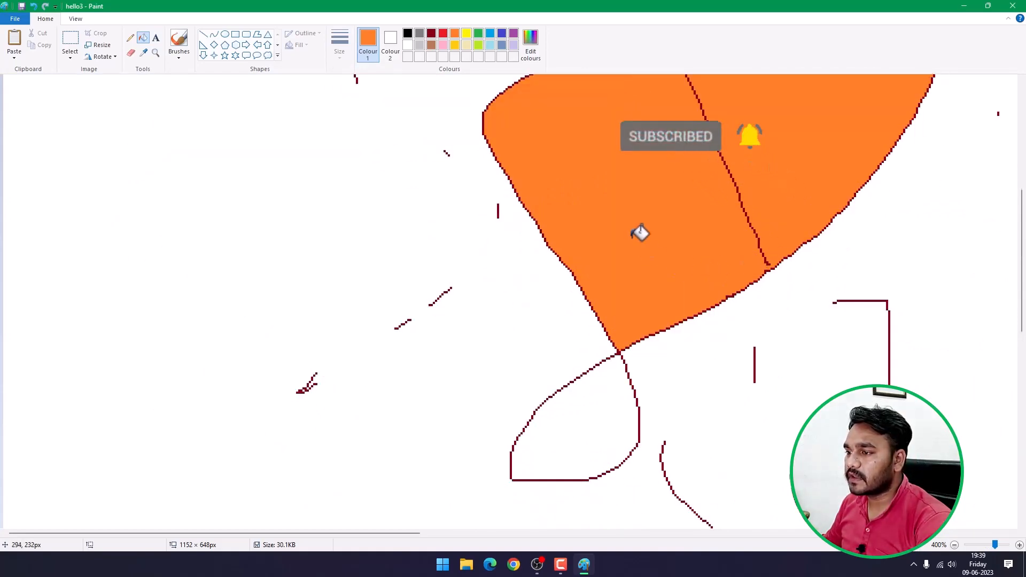
{"action": "scroll", "coordinate": [603, 374], "scroll_direction": "down", "scroll_amount": 2}
{"action": "left_click", "coordinate": [602, 193]}
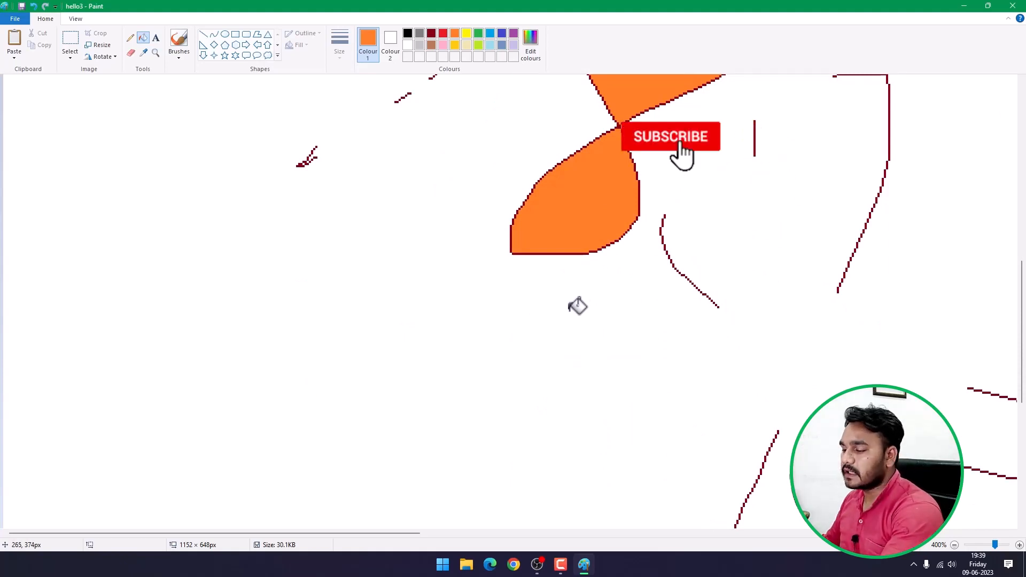
{"action": "scroll", "coordinate": [578, 305], "scroll_direction": "down", "scroll_amount": 3}
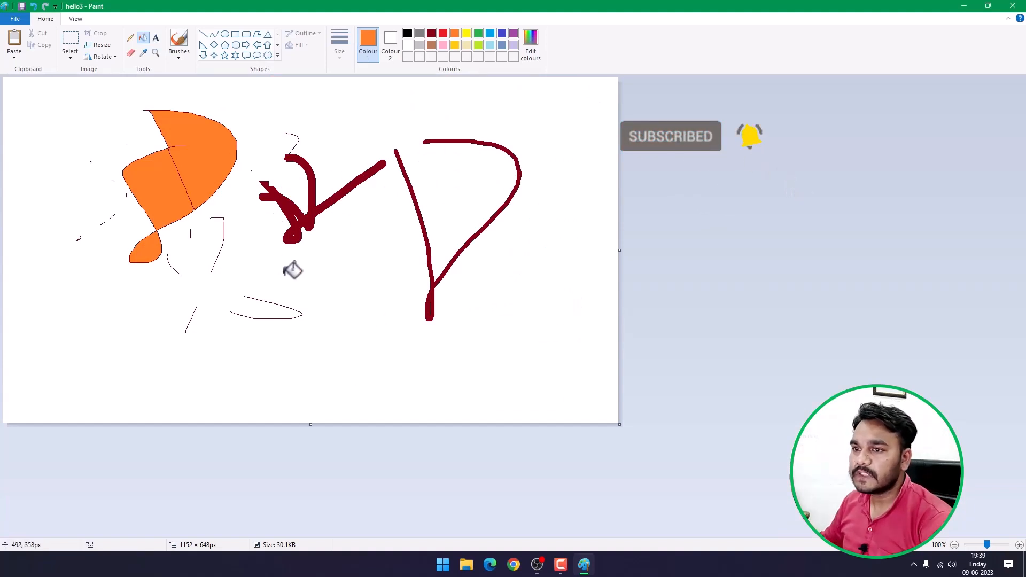
Set Colour 1 to green, try to fill the open dark red leaf shape, and undo the fill
{"action": "left_click", "coordinate": [477, 35]}
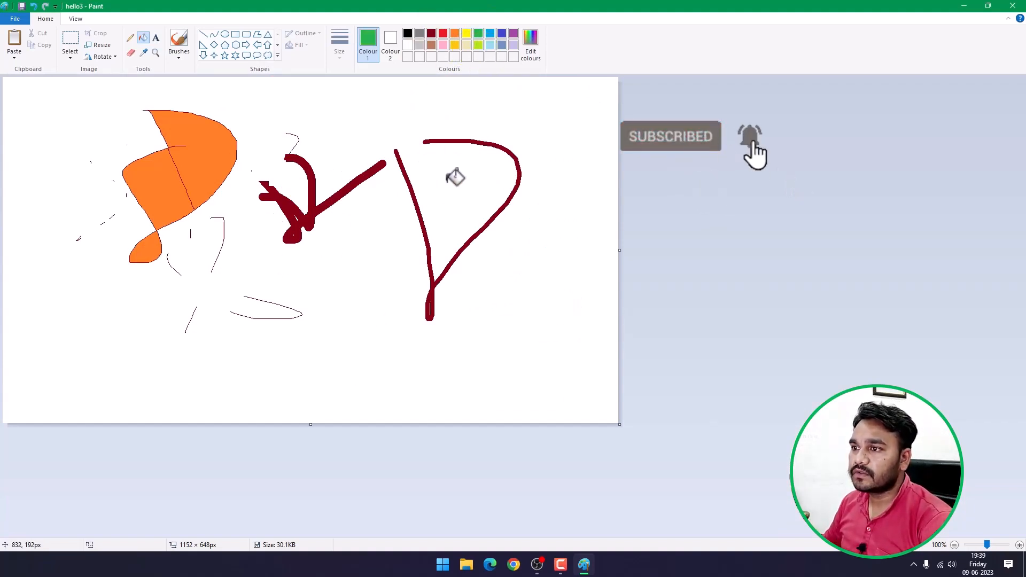
{"action": "left_click", "coordinate": [450, 177]}
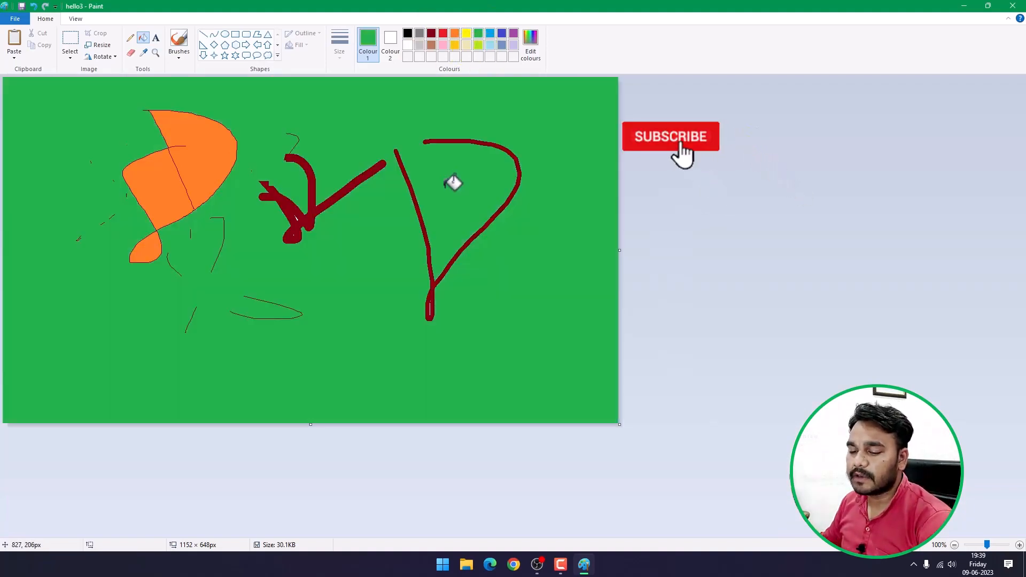
{"action": "key", "text": "ctrl+z"}
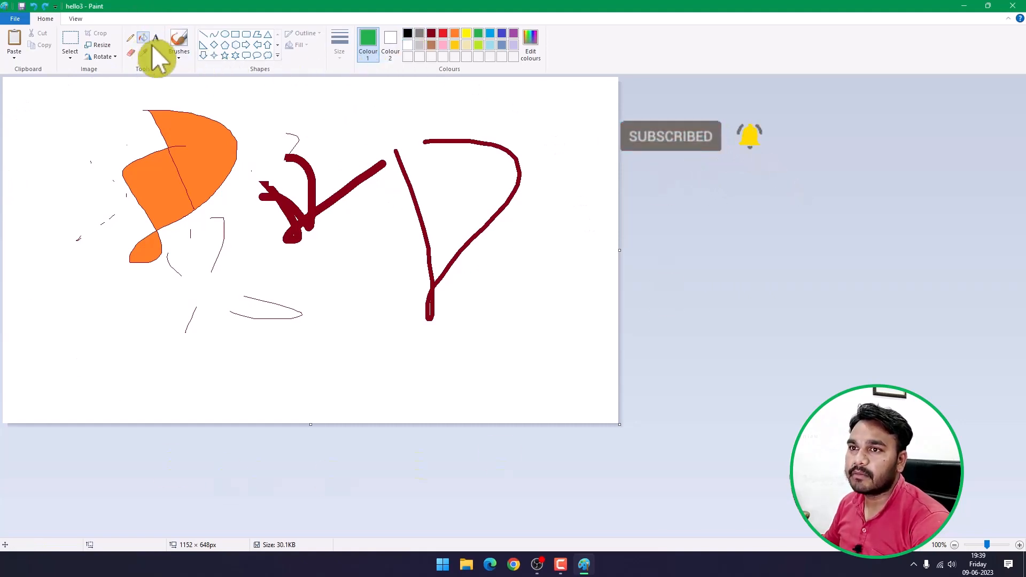
{"action": "left_click", "coordinate": [421, 171]}
{"action": "key", "text": "ctrl+z"}
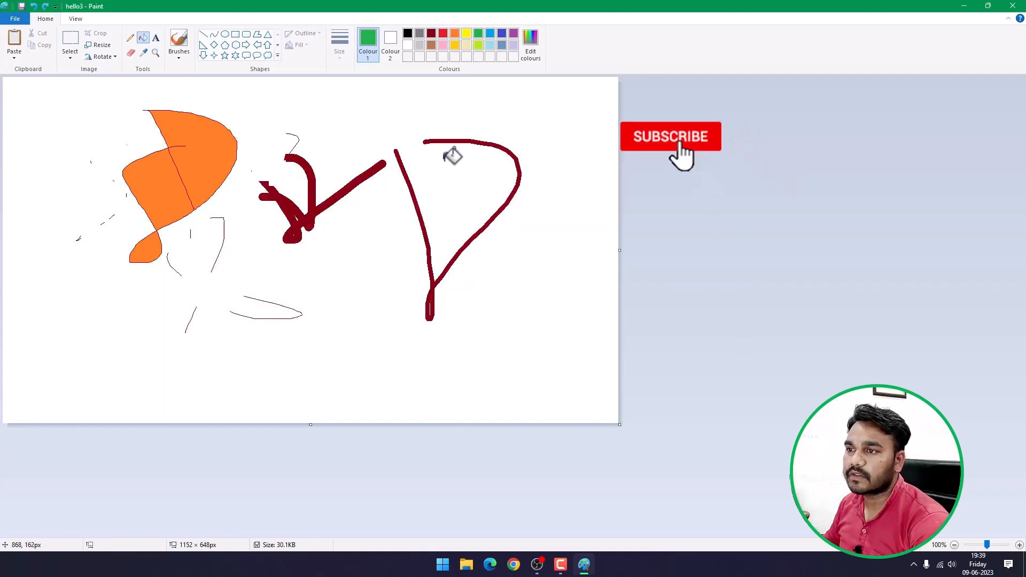
Close the gap at the top of the dark red leaf shape with thin green Pencil lines, and fill the shape with green
{"action": "left_click", "coordinate": [130, 38]}
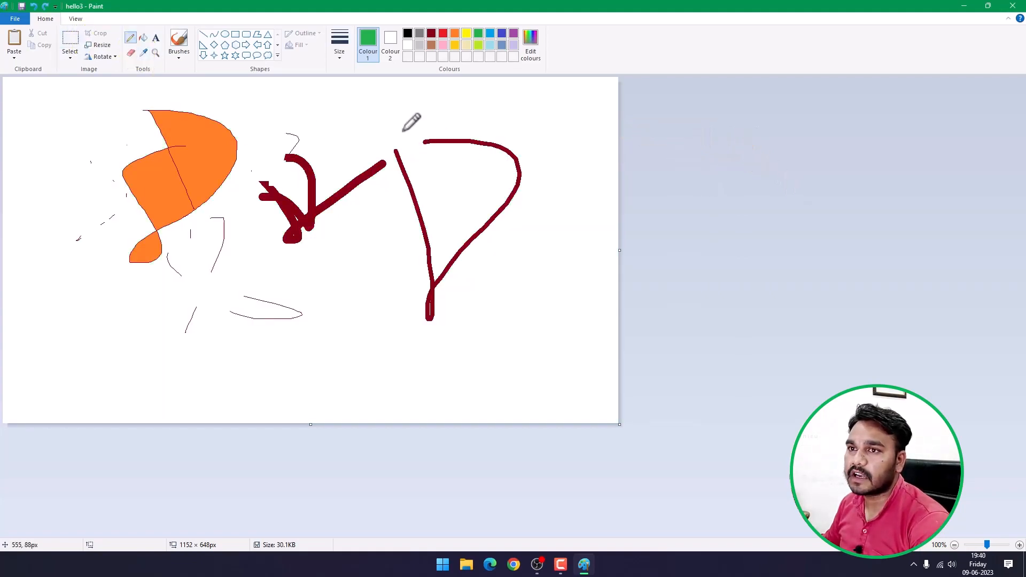
{"action": "mouse_move", "coordinate": [455, 118]}
{"action": "left_mouse_down"}
{"action": "mouse_move", "coordinate": [389, 172]}
{"action": "mouse_move", "coordinate": [463, 129]}
{"action": "left_mouse_up"}
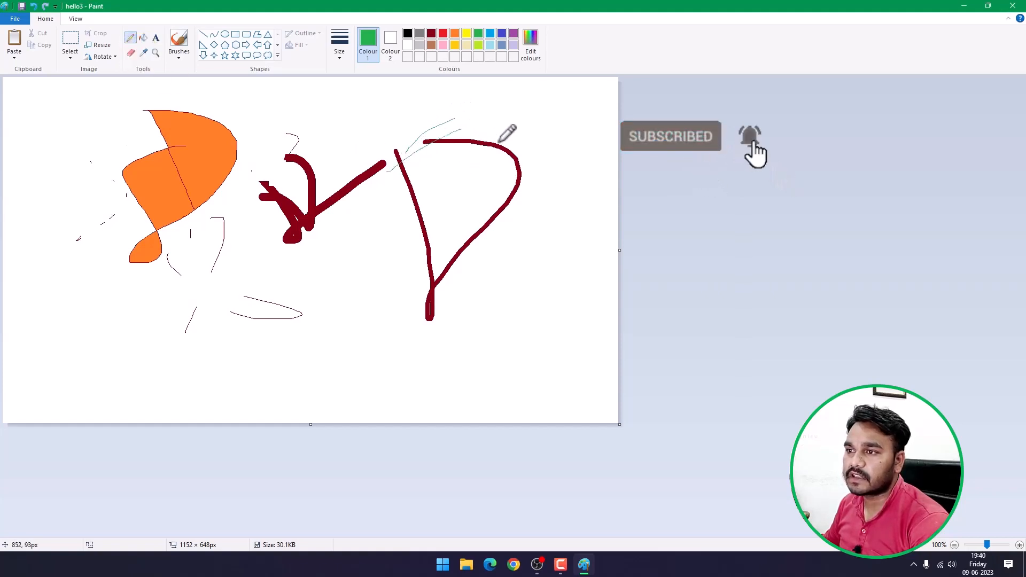
{"action": "left_click", "coordinate": [143, 38]}
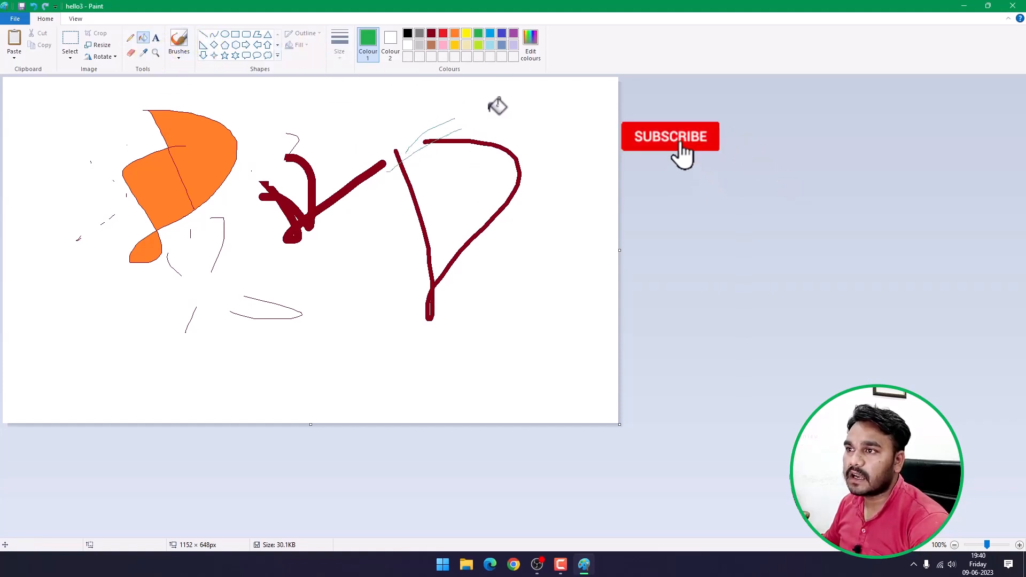
{"action": "left_click", "coordinate": [451, 174]}
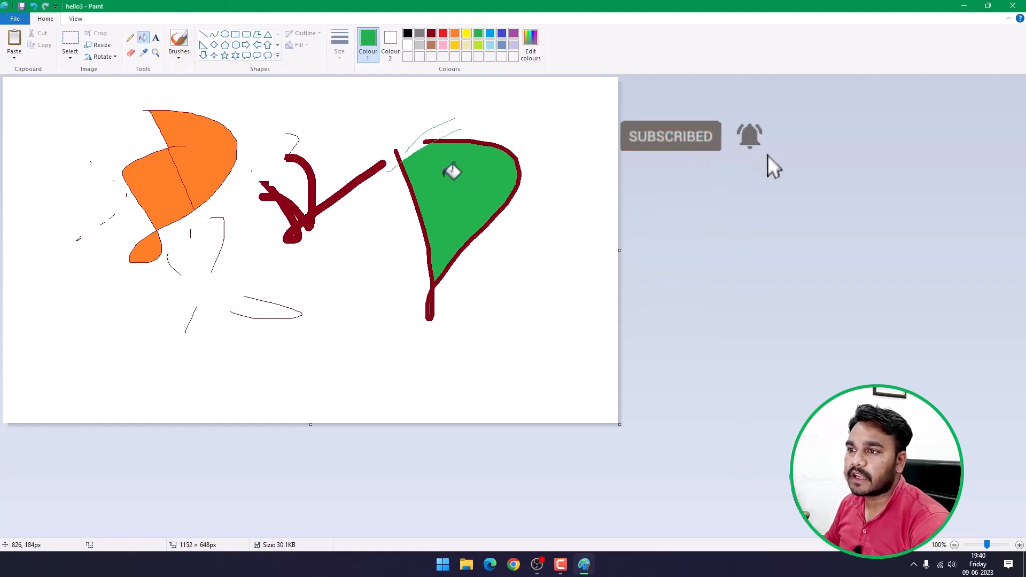
Sample dark red and then the orange fill from the drawing as Colour 1 with the Colour picker
{"action": "left_click", "coordinate": [143, 52]}
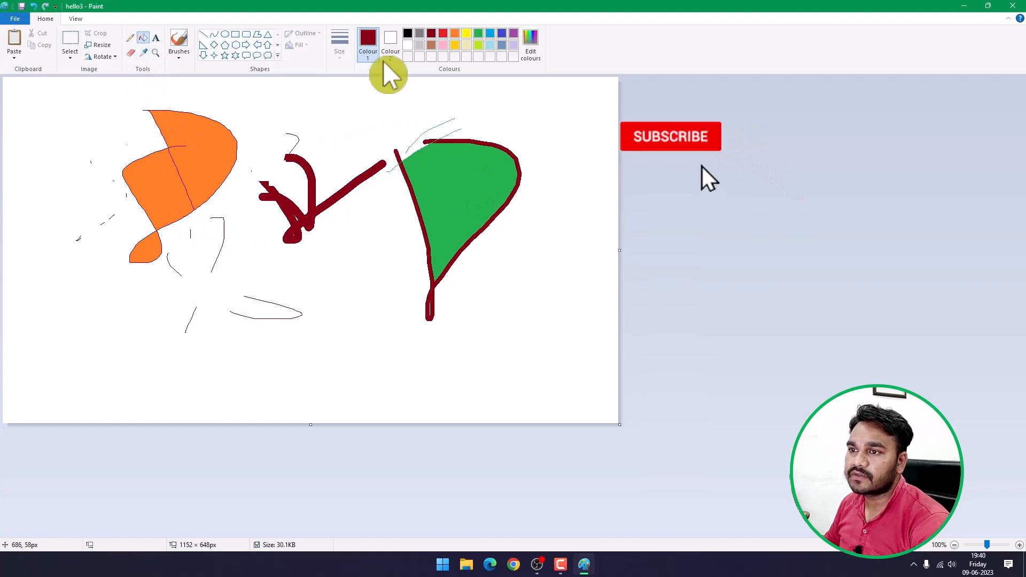
{"action": "left_click", "coordinate": [143, 53]}
{"action": "left_click", "coordinate": [195, 142]}
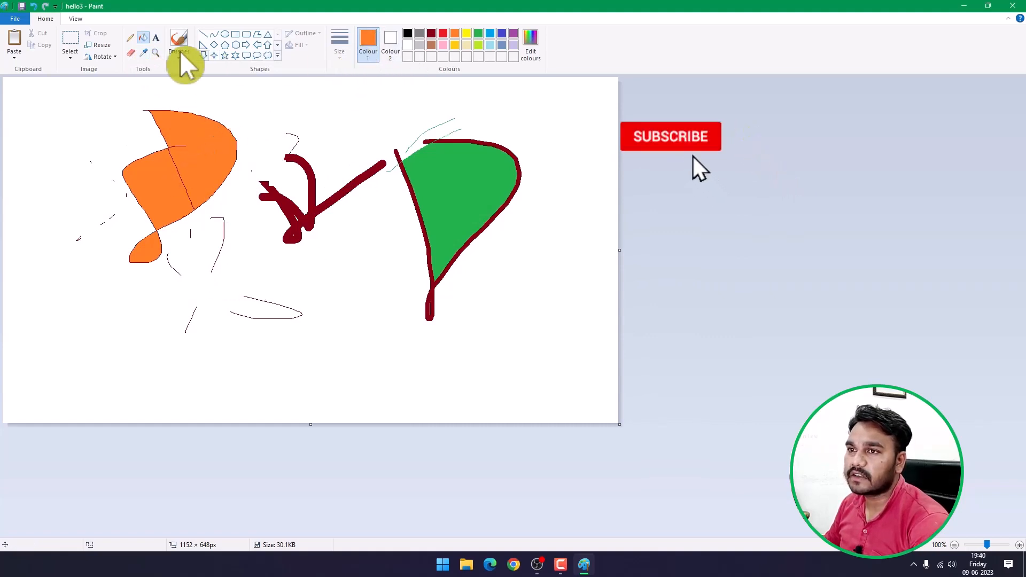
Add the orange text "Hello" in a text box in the lower left of the canvas
{"action": "left_click", "coordinate": [156, 38]}
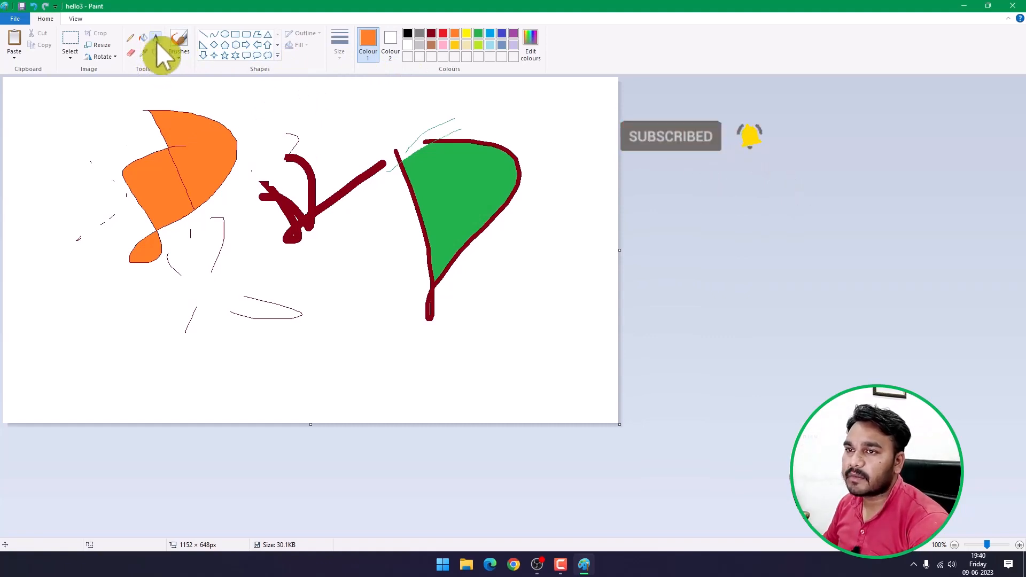
{"action": "left_click", "coordinate": [114, 363]}
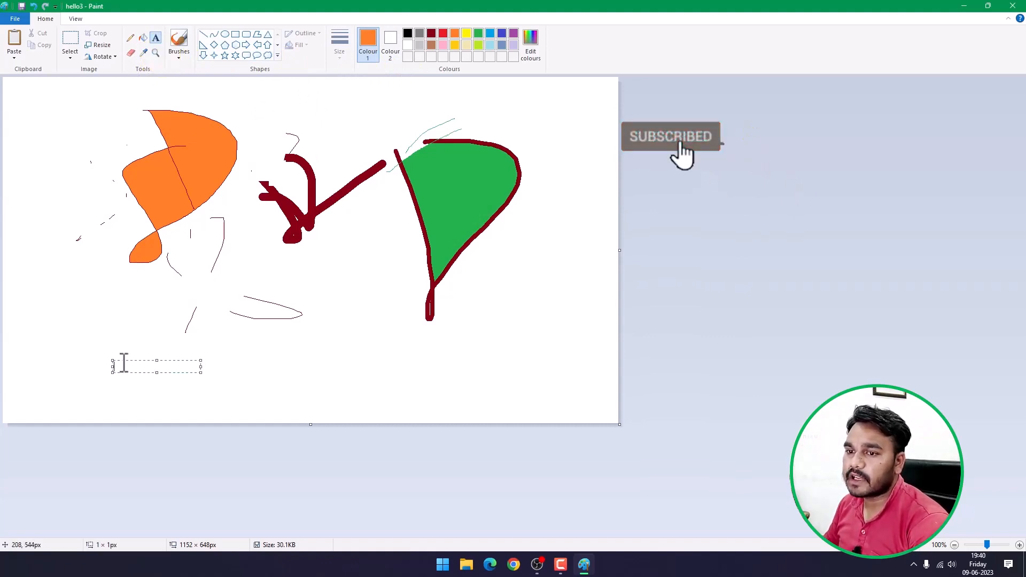
{"action": "left_click", "coordinate": [201, 361]}
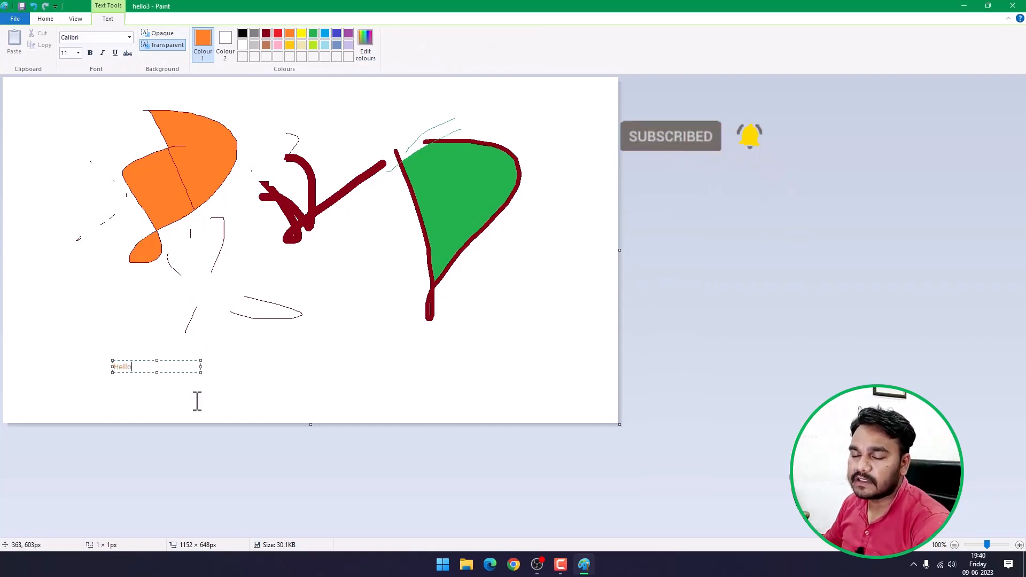
{"action": "left_click", "coordinate": [200, 360]}
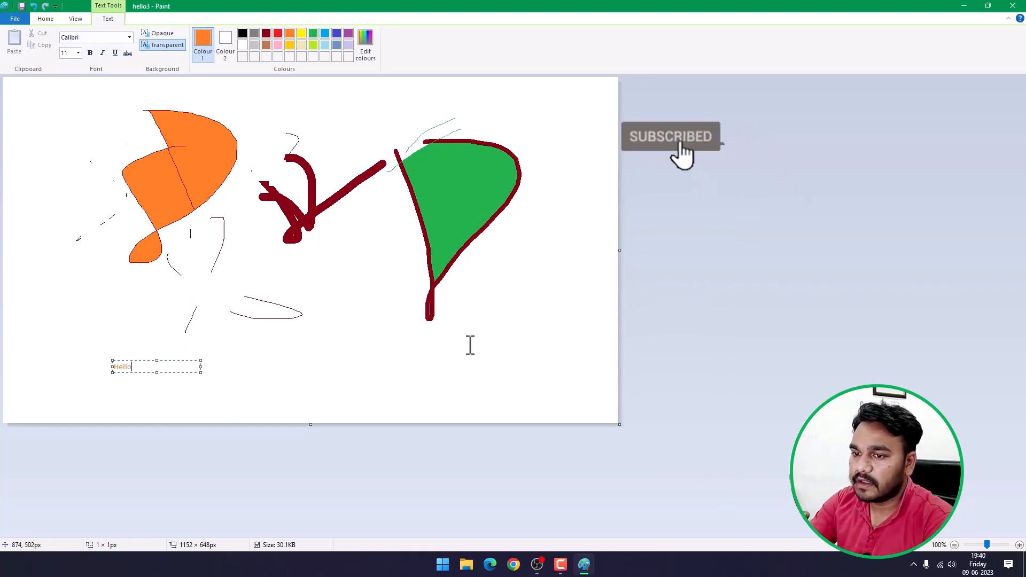
Erase the small "Hello" text and its leftover mark from the lower left of the canvas
{"action": "scroll", "coordinate": [470, 345], "scroll_direction": "up", "scroll_amount": 1}
{"action": "scroll", "coordinate": [470, 345], "scroll_direction": "up", "scroll_amount": 1}
{"action": "scroll", "coordinate": [379, 285], "scroll_direction": "down", "scroll_amount": 8}
{"action": "left_click", "coordinate": [375, 337]}
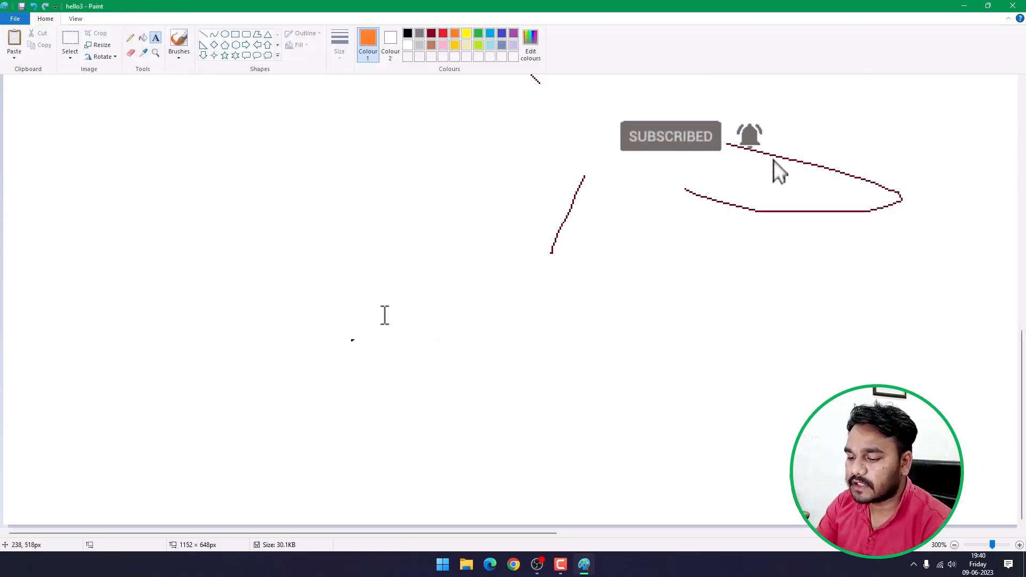
{"action": "key", "text": "Escape"}
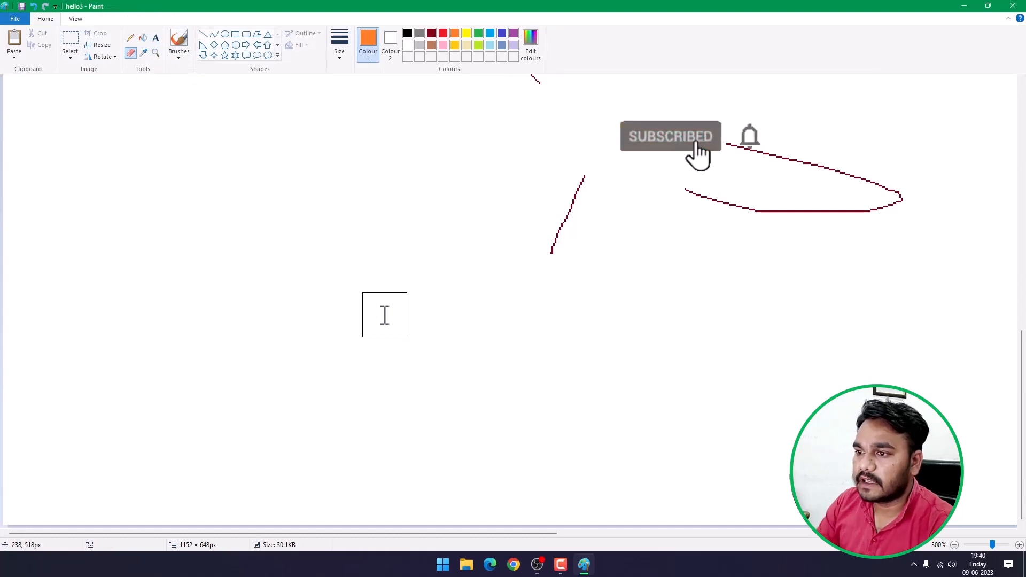
Add the orange Calibri text "Hello" at size 11 in a new text box in the lower left of the canvas
{"action": "left_click", "coordinate": [155, 37]}
{"action": "left_click", "coordinate": [319, 335]}
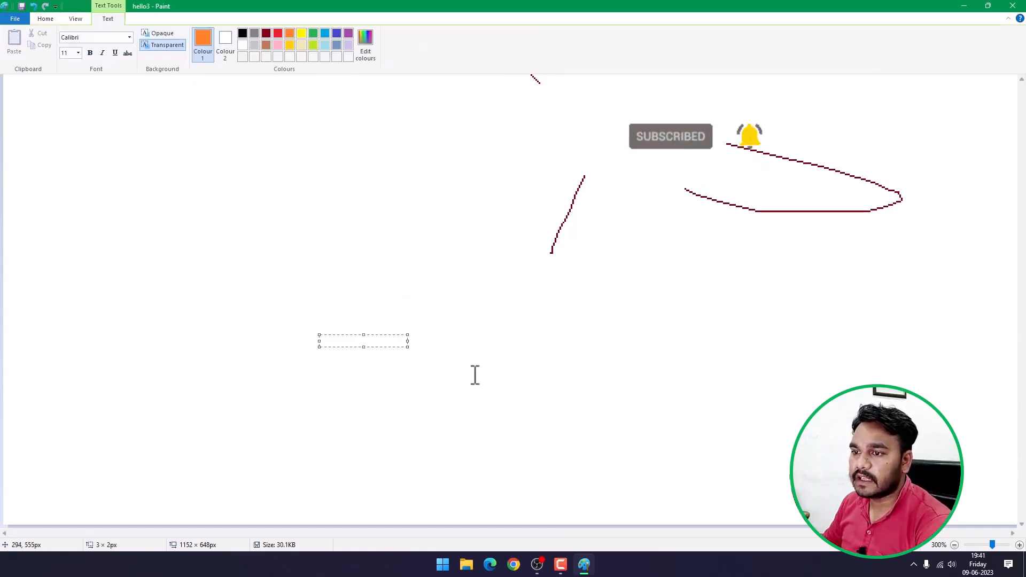
{"action": "type", "text": "Hello"}
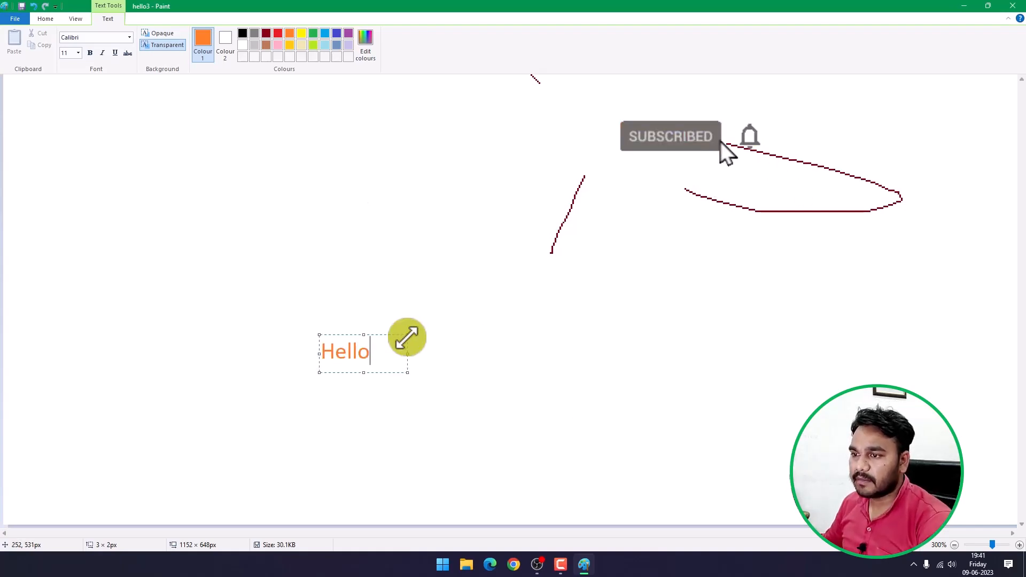
Resize the "Hello" text box from its corners and edges to about 604 × 231 px
{"action": "left_click_drag", "start_coordinate": [408, 335], "coordinate": [488, 274]}
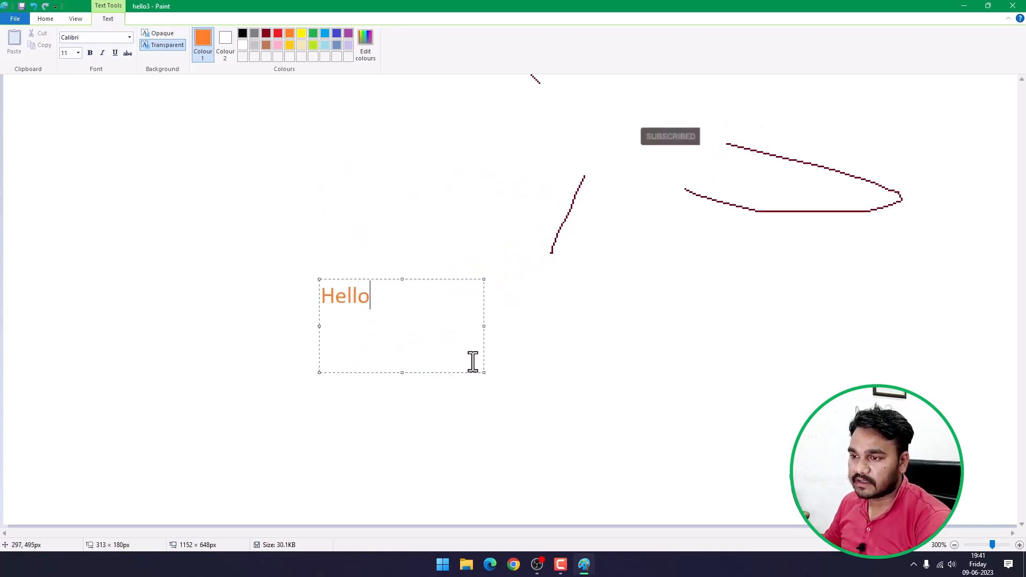
{"action": "left_click_drag", "start_coordinate": [484, 373], "coordinate": [575, 397]}
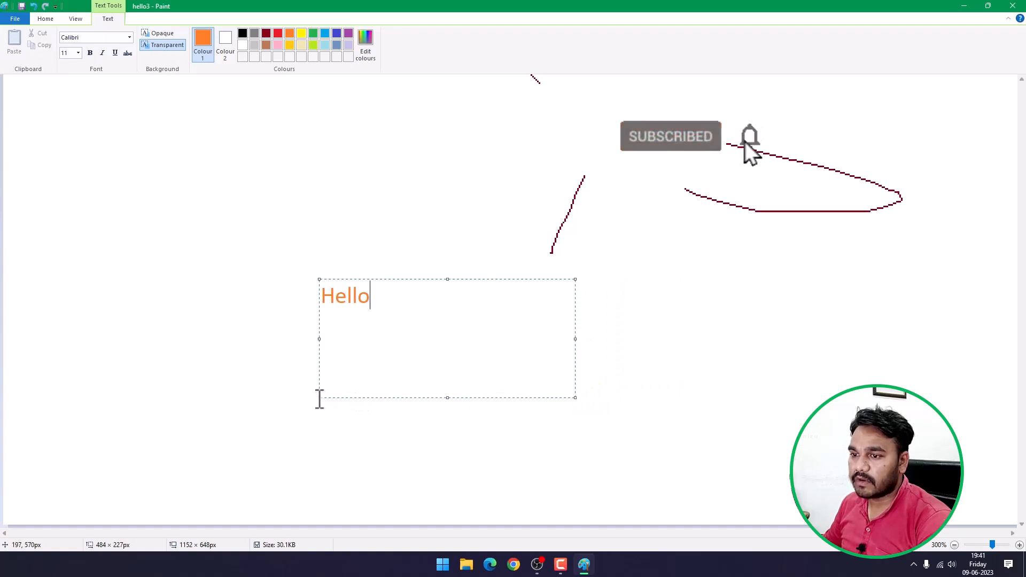
{"action": "left_click_drag", "start_coordinate": [410, 346], "coordinate": [295, 391]}
{"action": "mouse_move", "coordinate": [436, 394]}
{"action": "left_mouse_down"}
{"action": "mouse_move", "coordinate": [435, 314]}
{"action": "mouse_move", "coordinate": [422, 412]}
{"action": "mouse_move", "coordinate": [422, 302]}
{"action": "mouse_move", "coordinate": [423, 398]}
{"action": "left_mouse_up"}
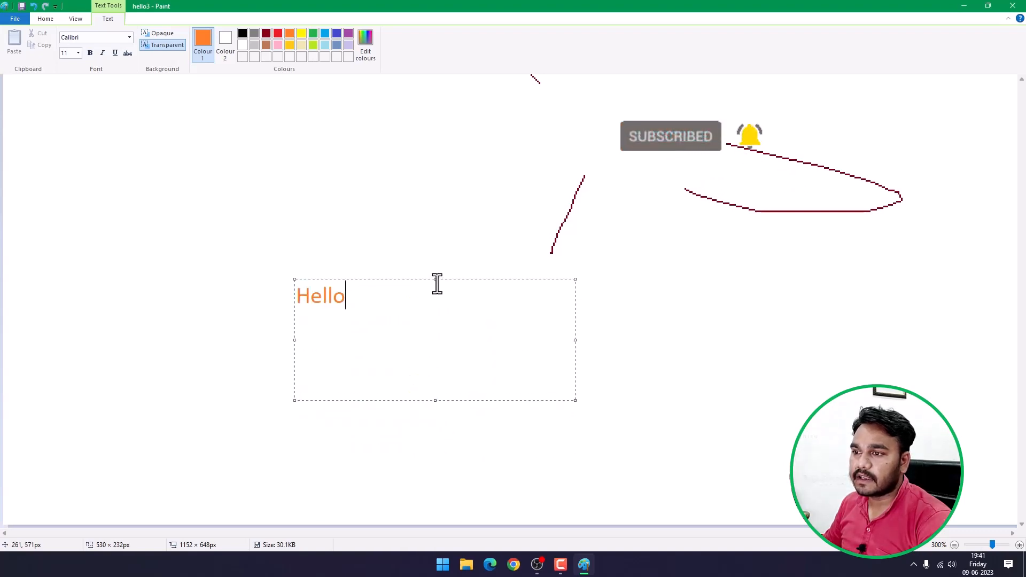
{"action": "left_click_drag", "start_coordinate": [437, 280], "coordinate": [432, 303]}
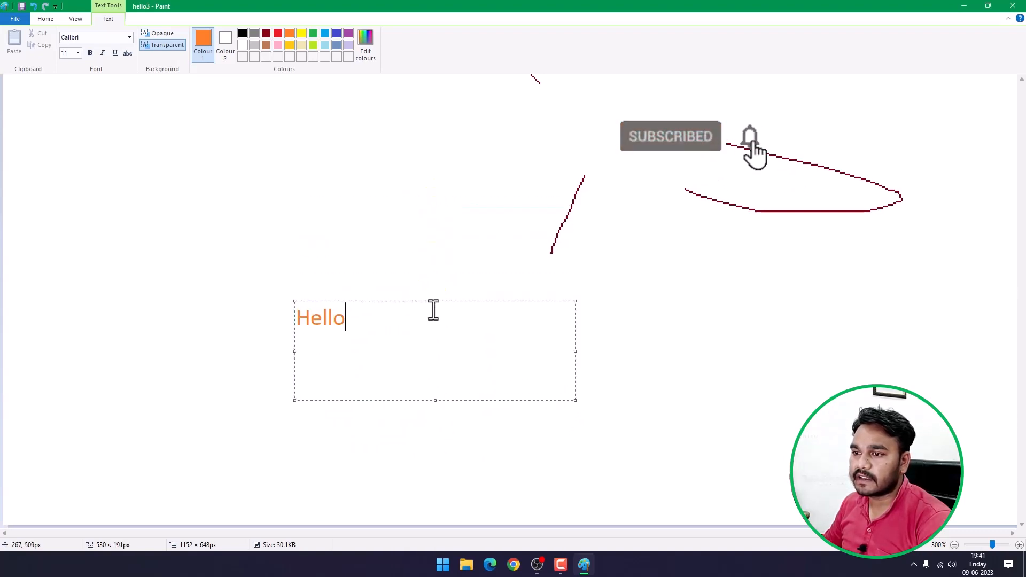
{"action": "left_click_drag", "start_coordinate": [572, 351], "coordinate": [552, 361]}
{"action": "left_click_drag", "start_coordinate": [552, 400], "coordinate": [615, 422]}
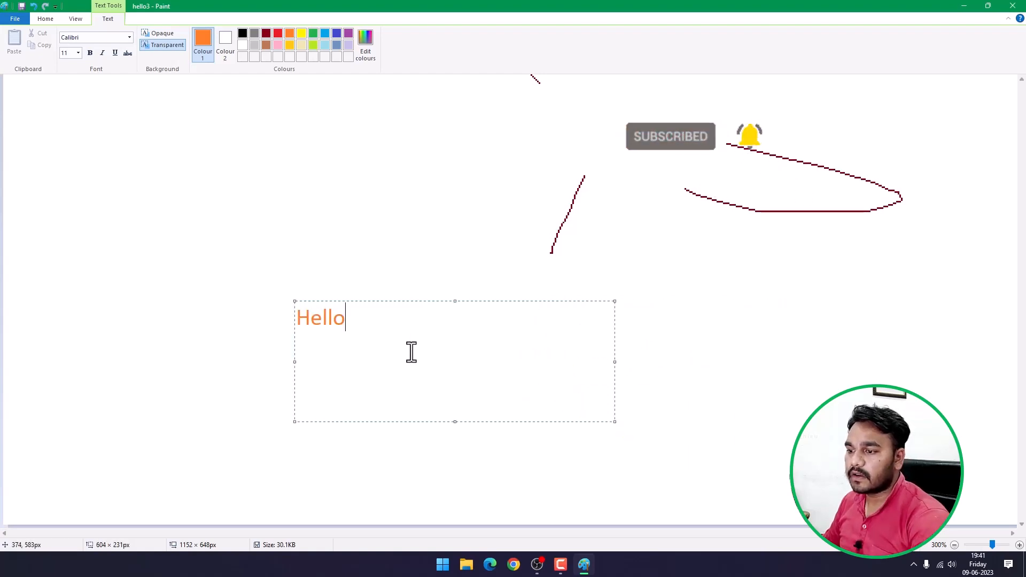
Select the word "Hello", enlarge its font size stepwise to 24, and reduce it to 18
{"action": "left_click_drag", "start_coordinate": [347, 322], "coordinate": [305, 319]}
{"action": "left_click", "coordinate": [371, 323]}
{"action": "left_click_drag", "start_coordinate": [371, 323], "coordinate": [303, 325]}
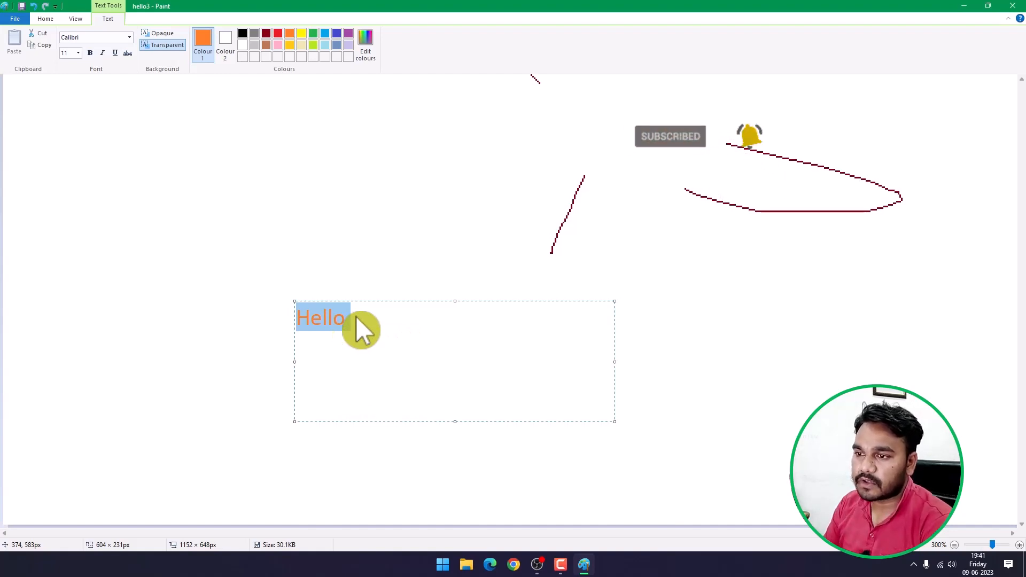
{"action": "key", "text": "ctrl+shift+period"}
{"action": "key", "text": "ctrl+shift+period"}
{"action": "key", "text": "ctrl+shift+period"}
{"action": "key", "text": "ctrl+shift+period"}
{"action": "key", "text": "ctrl+shift+period"}
{"action": "key", "text": "ctrl+shift+period"}
{"action": "key", "text": "ctrl+shift+period"}
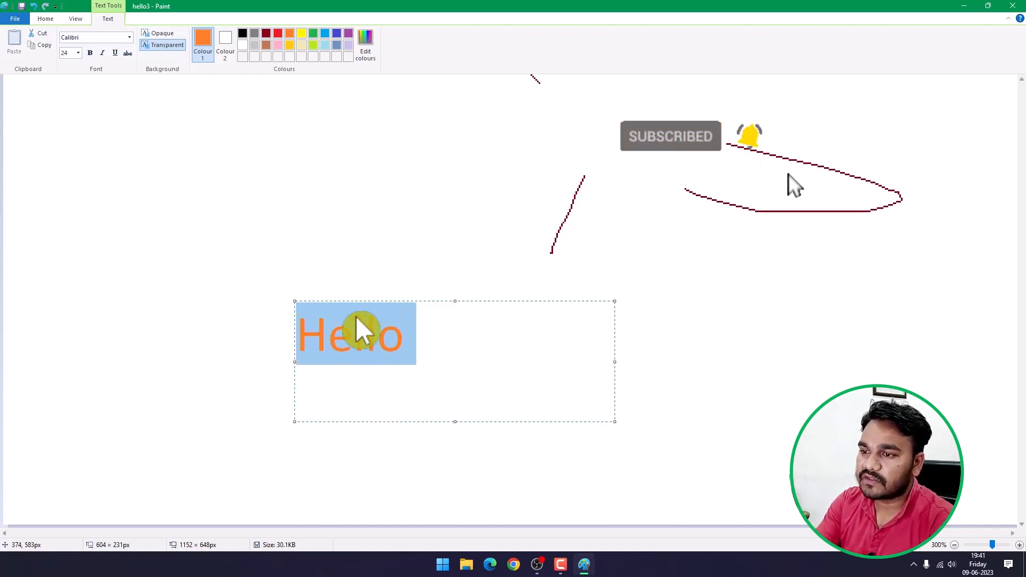
{"action": "key", "text": "ctrl+shift+comma"}
{"action": "key", "text": "ctrl+shift+comma"}
{"action": "key", "text": "ctrl+shift+comma"}
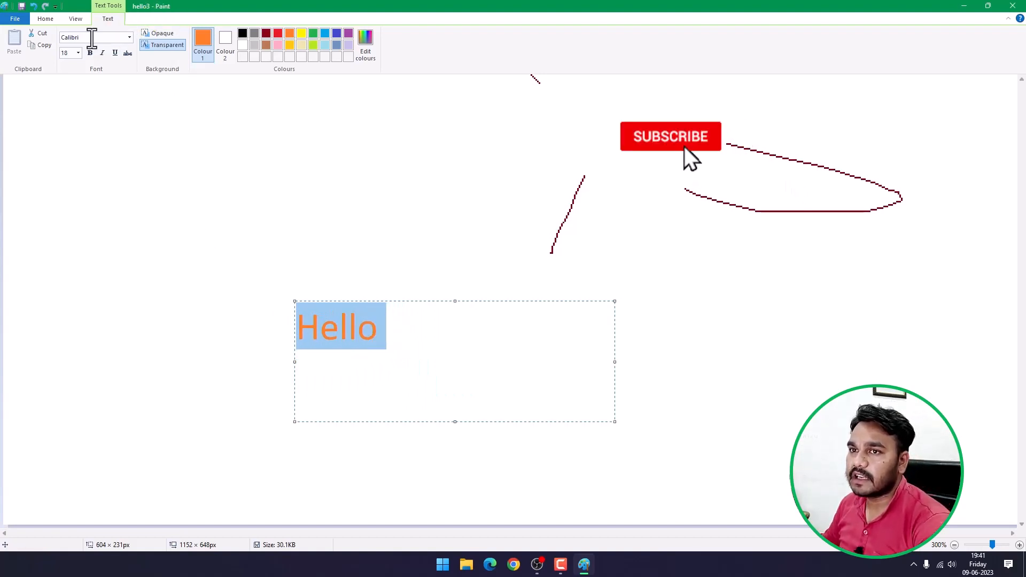
Try font sizes 110 and 60 on the selected "Hello" text
{"action": "left_click", "coordinate": [78, 52]}
{"action": "left_click", "coordinate": [65, 201]}
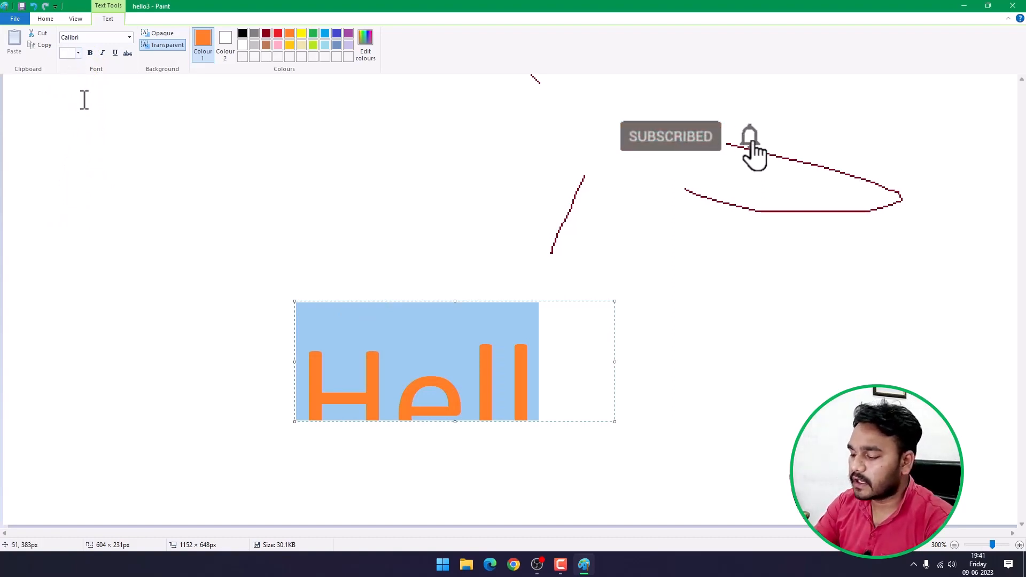
{"action": "key", "text": "Return"}
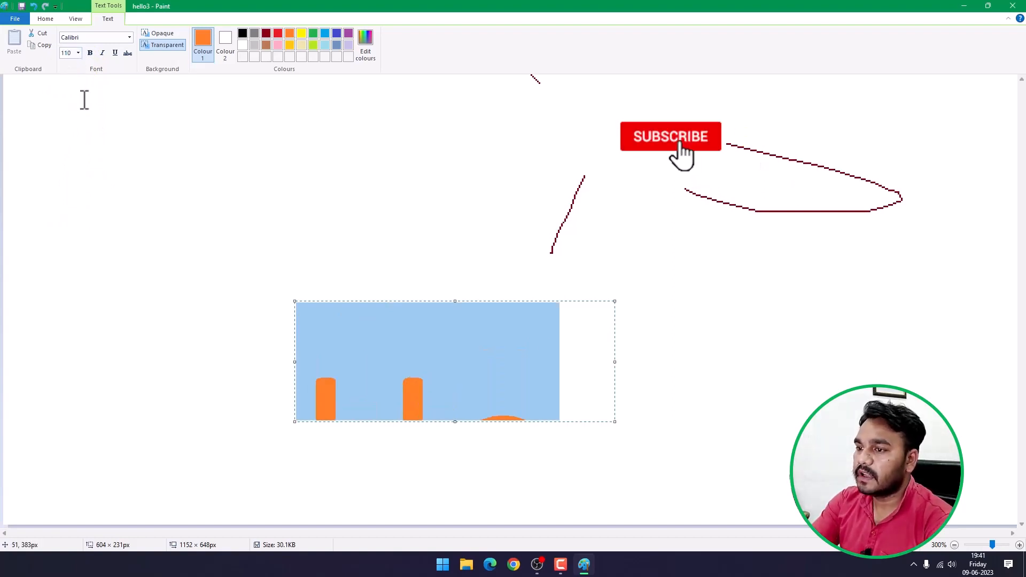
{"action": "double_click", "coordinate": [73, 53]}
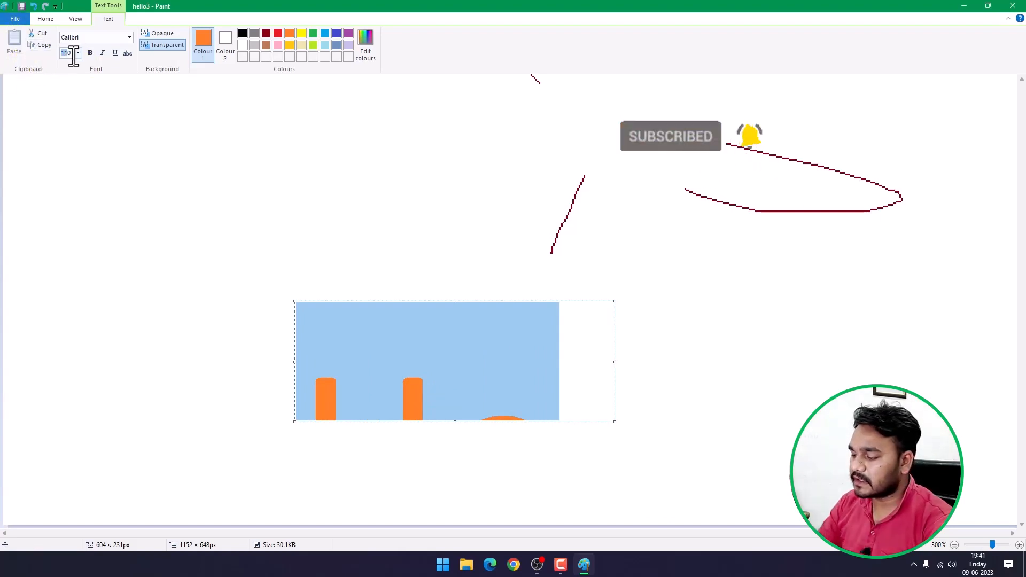
{"action": "type", "text": "60"}
{"action": "key", "text": "Return"}
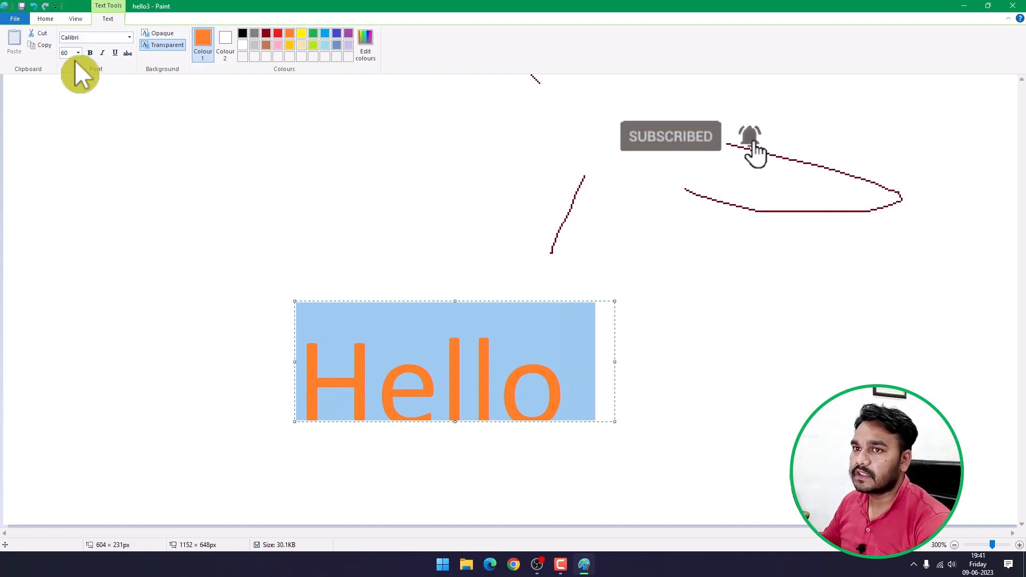
Set the font size of the "Hello" text to 40 and deselect the word
{"action": "double_click", "coordinate": [73, 54]}
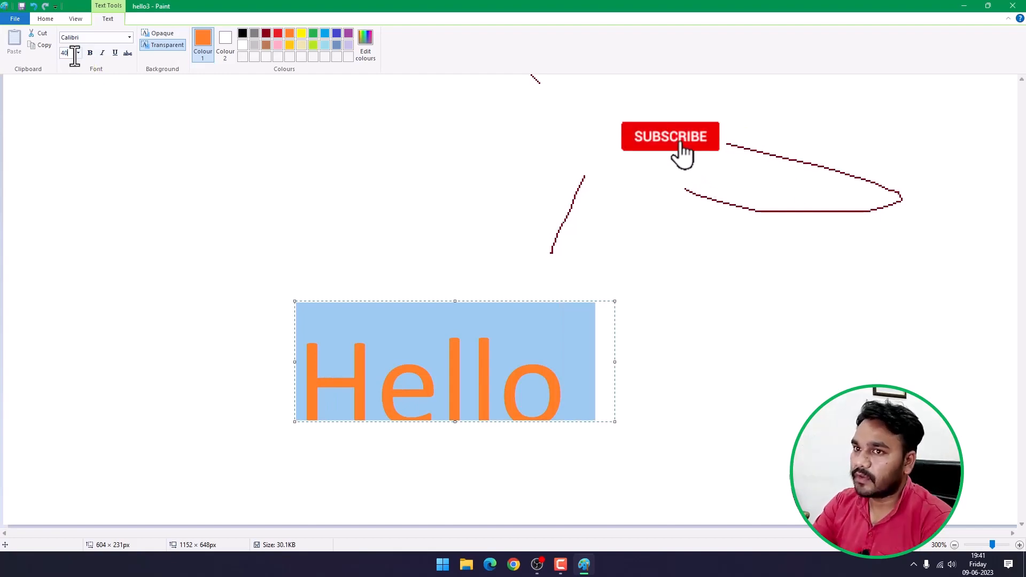
{"action": "type", "text": "40"}
{"action": "key", "text": "Return"}
{"action": "left_click", "coordinate": [470, 334]}
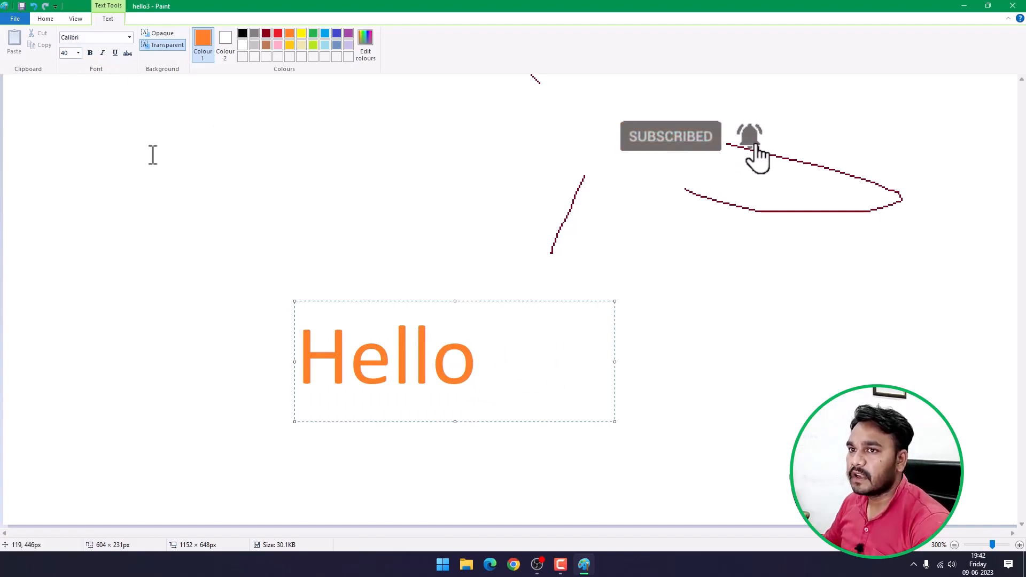
Reselect "Hello", try the Barlow Condensed ExtraLight font, and set the font to Adobe Heiti Std R
{"action": "left_click", "coordinate": [129, 37]}
{"action": "left_click", "coordinate": [518, 359]}
{"action": "left_click_drag", "start_coordinate": [518, 359], "coordinate": [299, 354]}
{"action": "left_click", "coordinate": [128, 38]}
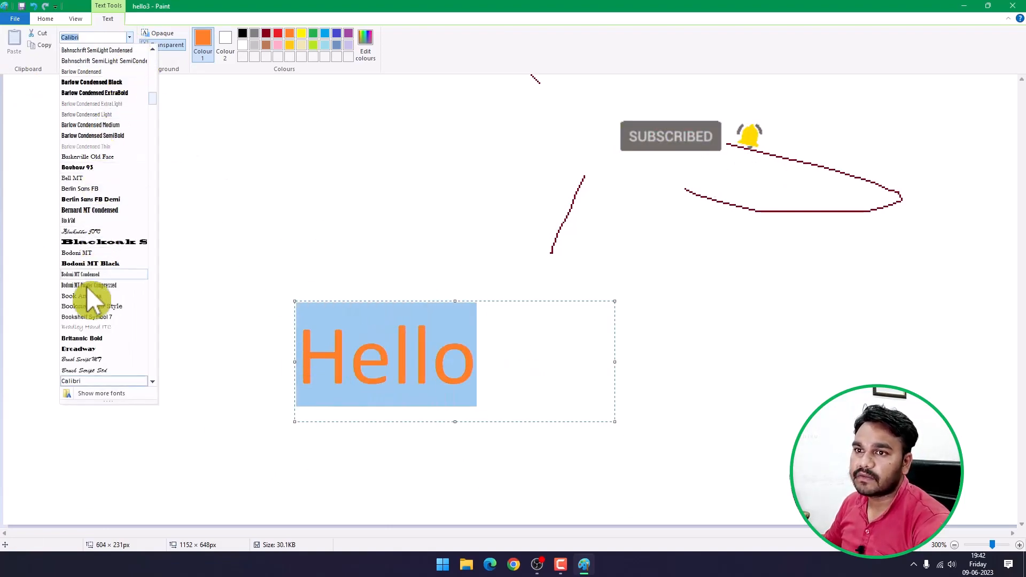
{"action": "left_click", "coordinate": [82, 102]}
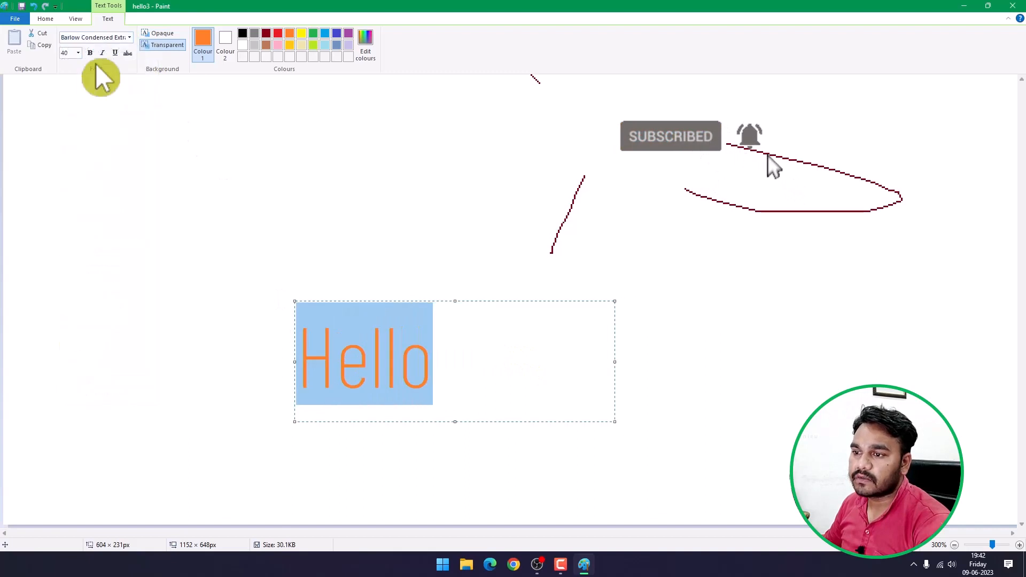
{"action": "left_click", "coordinate": [129, 40]}
{"action": "left_click", "coordinate": [115, 160]}
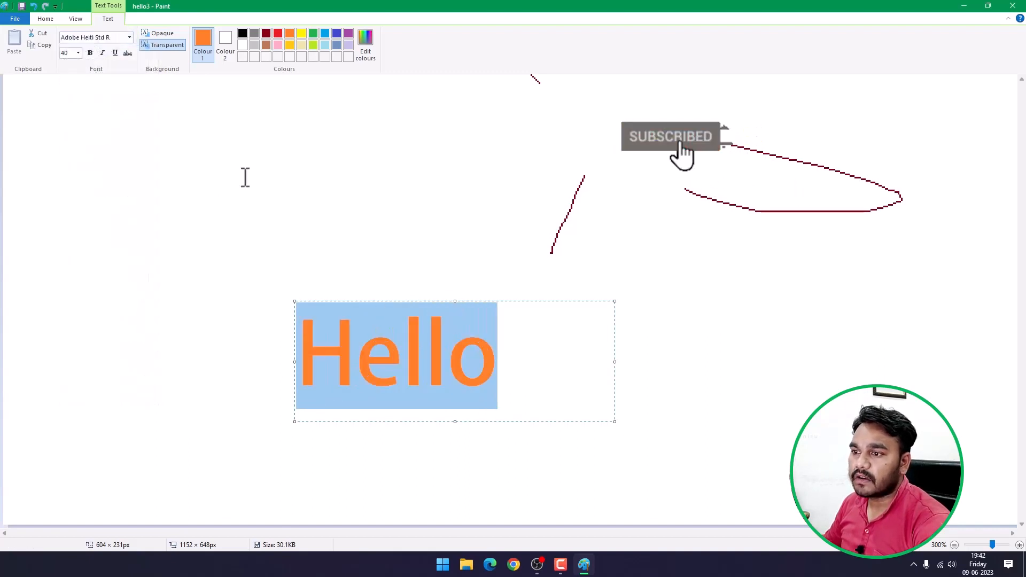
Toggle bold on and off for the selected "Hello" text, leaving it off
{"action": "left_click", "coordinate": [92, 52]}
{"action": "left_click", "coordinate": [92, 52]}
{"action": "left_click", "coordinate": [92, 53]}
{"action": "left_click", "coordinate": [92, 52]}
{"action": "left_click", "coordinate": [92, 52]}
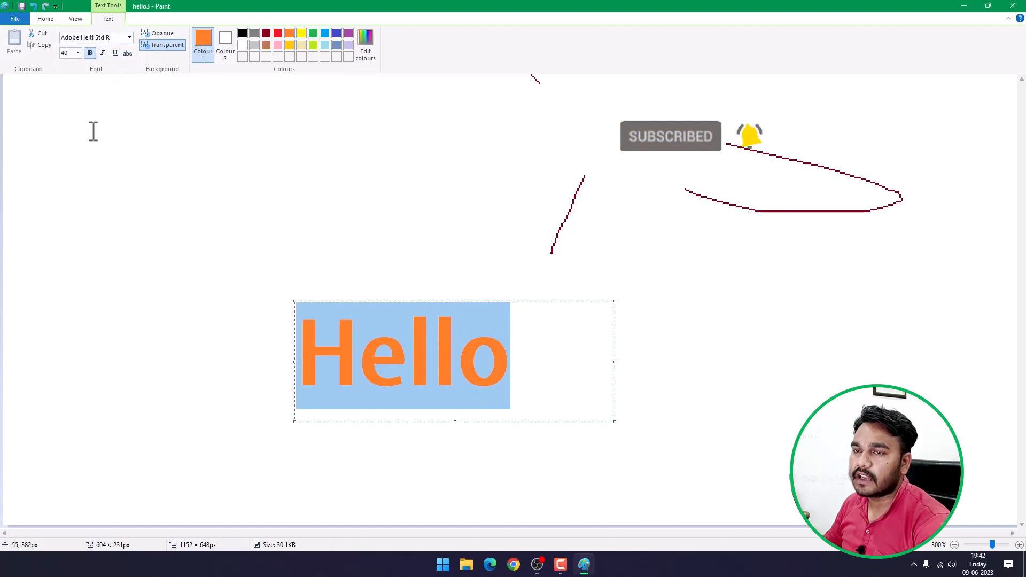
{"action": "left_click", "coordinate": [91, 53]}
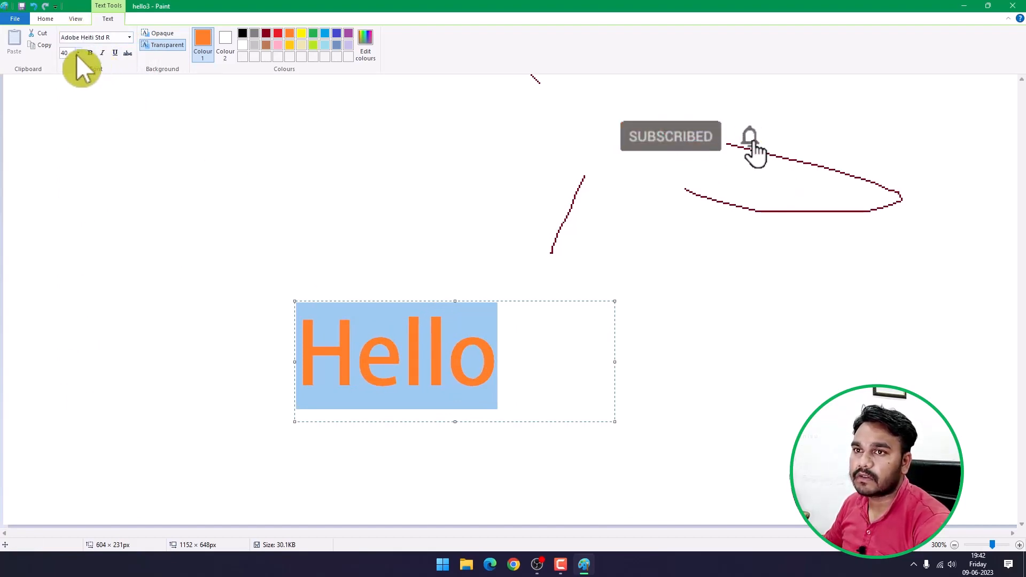
Switch italic, underline and strikethrough each on and off again for the selected "Hello" text
{"action": "left_click", "coordinate": [103, 53]}
{"action": "left_click", "coordinate": [103, 53]}
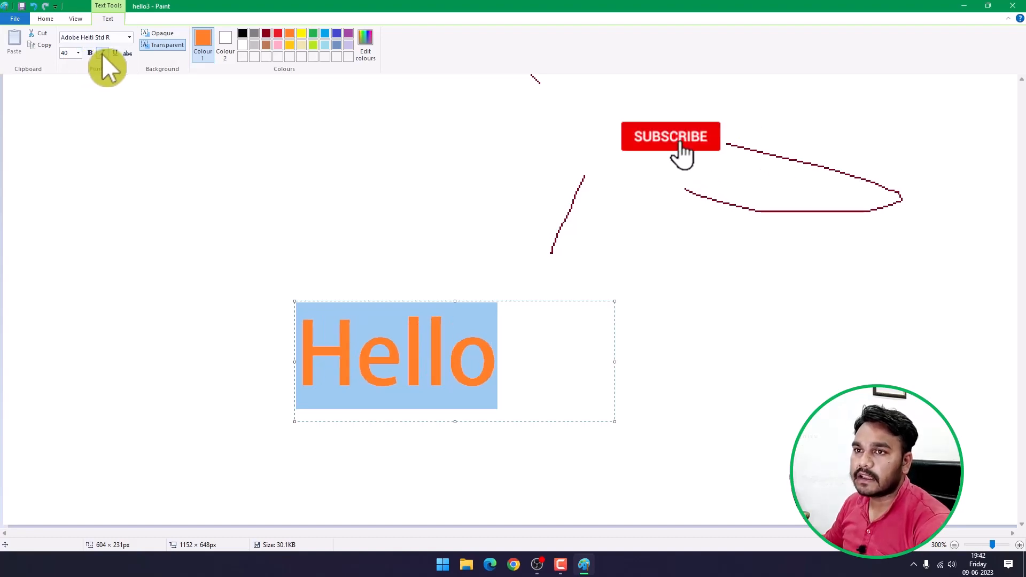
{"action": "left_click", "coordinate": [116, 53]}
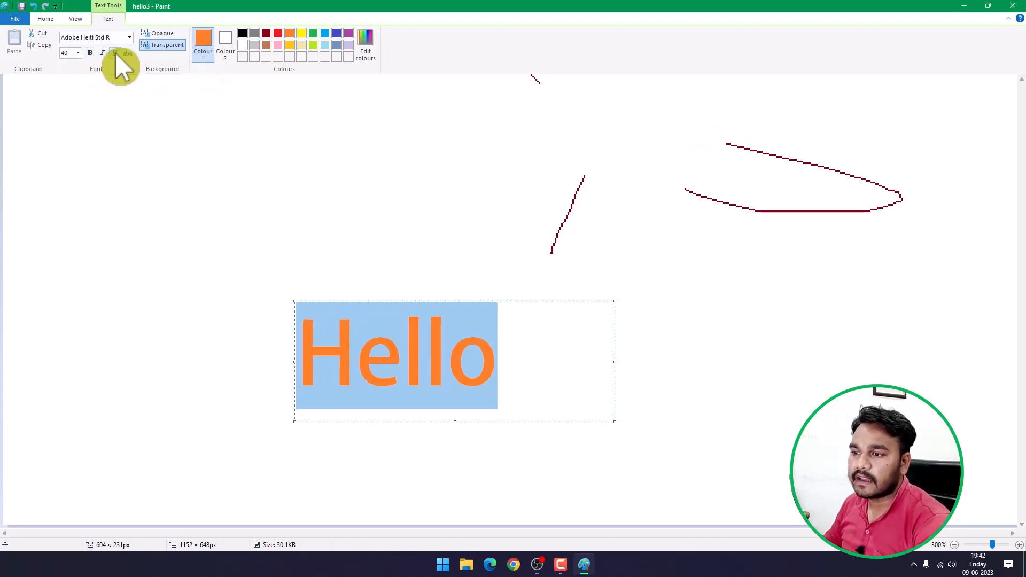
{"action": "left_click", "coordinate": [115, 53]}
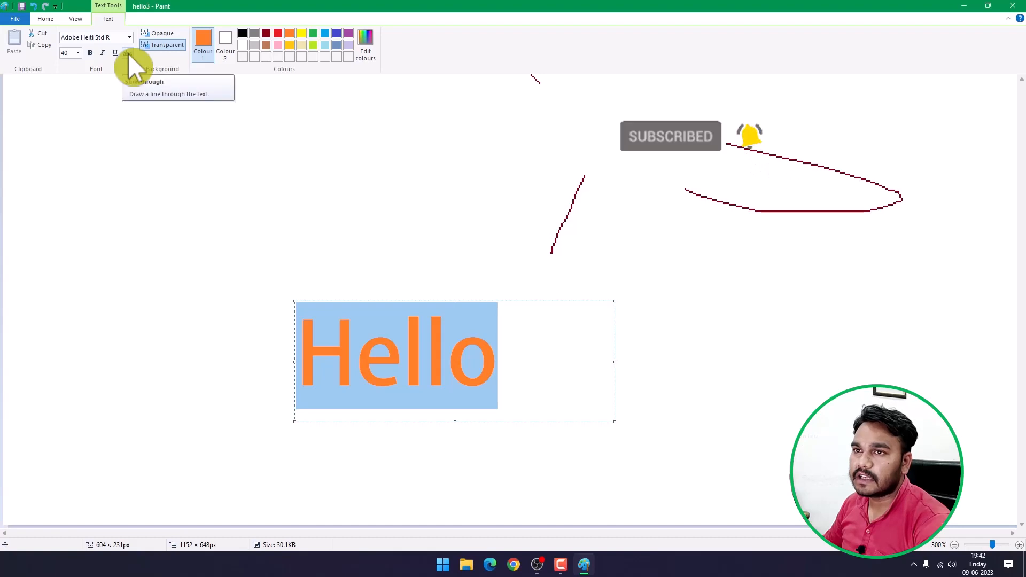
{"action": "left_click", "coordinate": [127, 53]}
{"action": "left_click", "coordinate": [127, 53]}
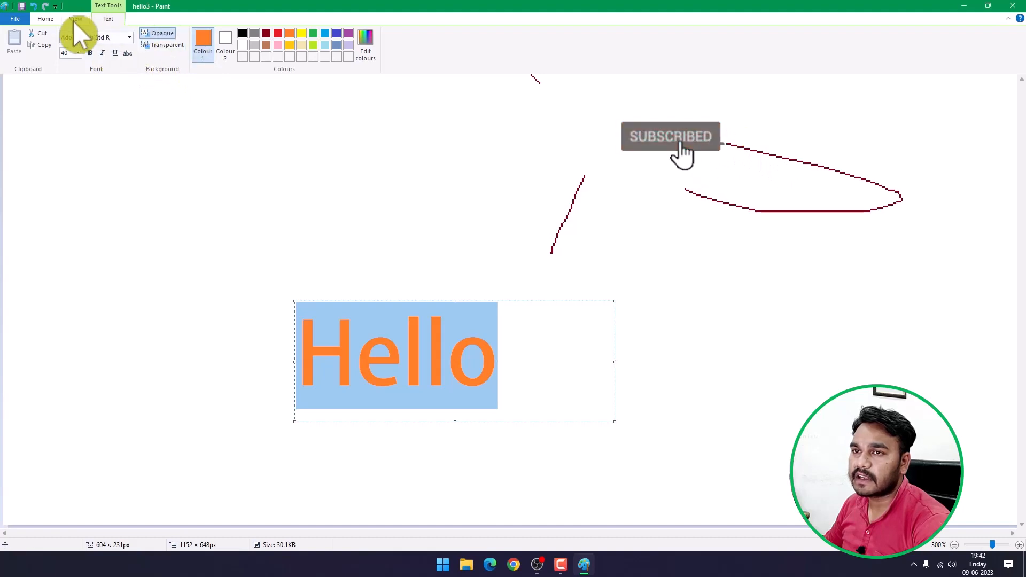
Commit the "Hello" text to the canvas with an opaque background, and open a new text box over it
{"action": "left_click", "coordinate": [497, 245]}
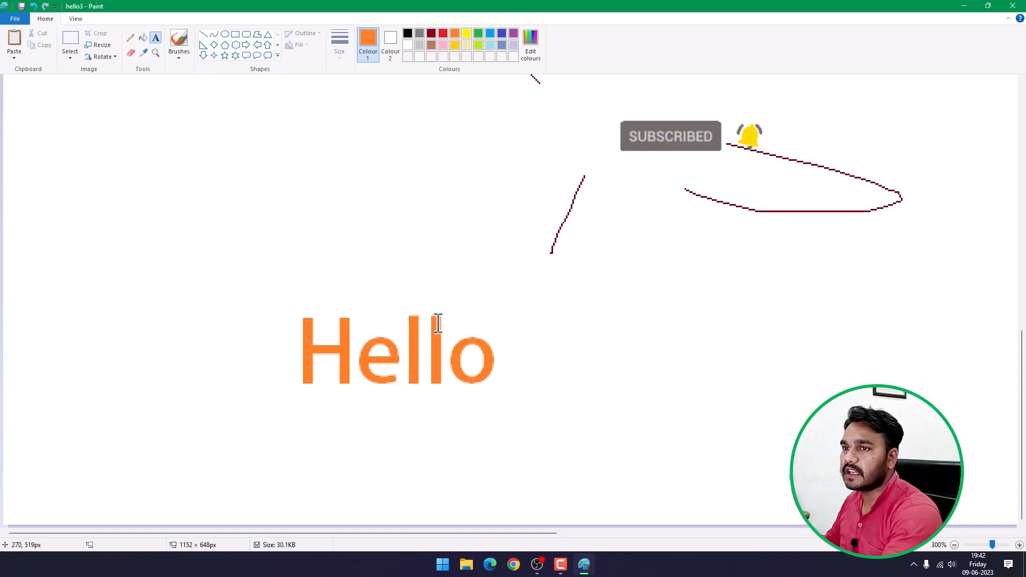
{"action": "scroll", "coordinate": [444, 316], "scroll_direction": "down", "scroll_amount": 2}
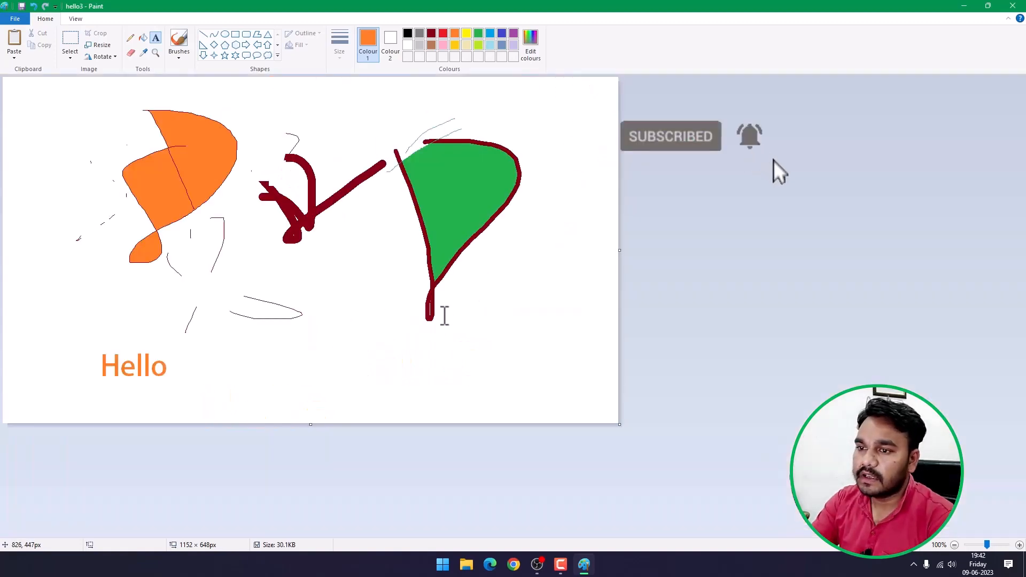
{"action": "scroll", "coordinate": [444, 315], "scroll_direction": "down", "scroll_amount": 1}
{"action": "scroll", "coordinate": [445, 314], "scroll_direction": "up", "scroll_amount": 1}
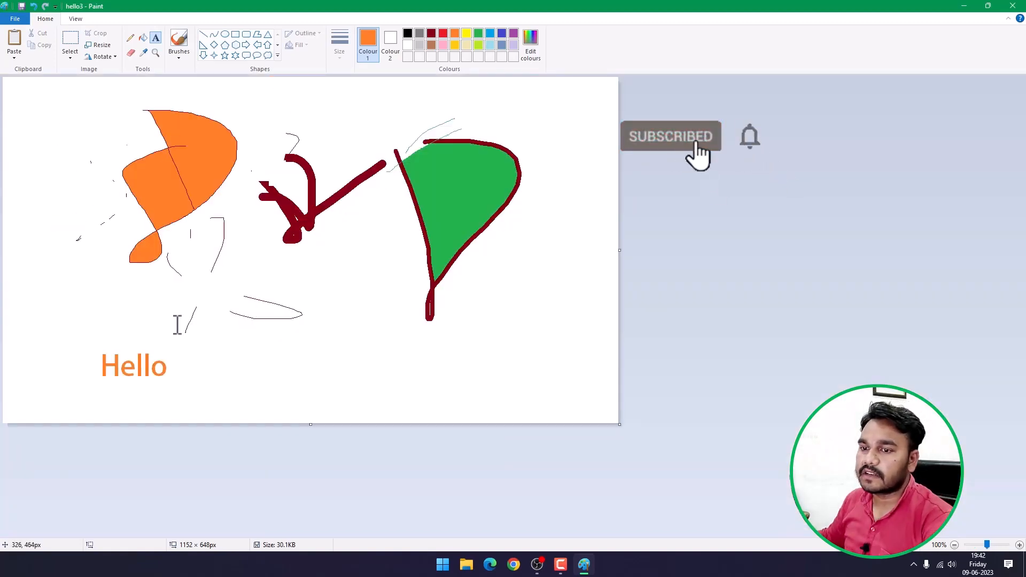
{"action": "left_click", "coordinate": [106, 362]}
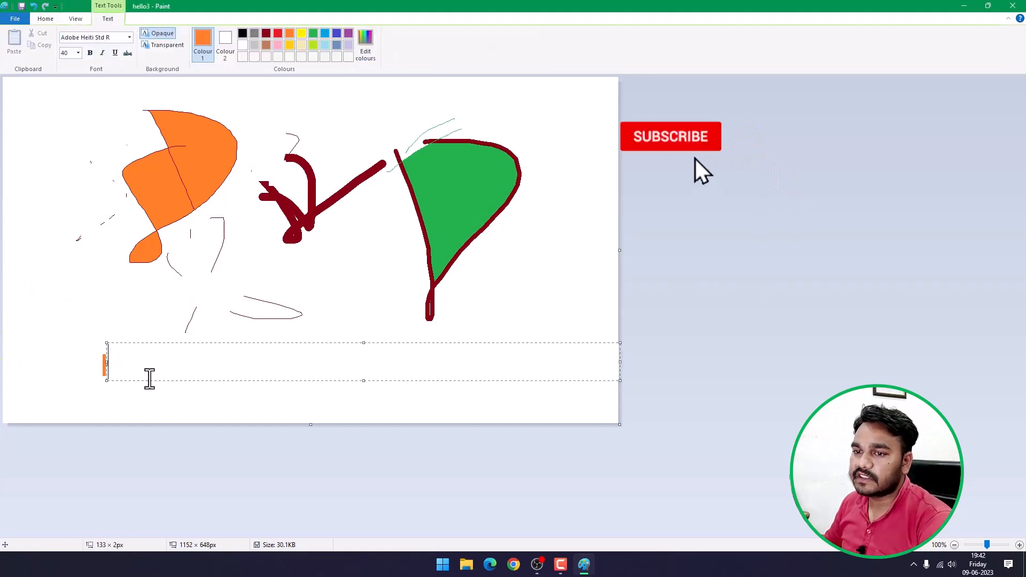